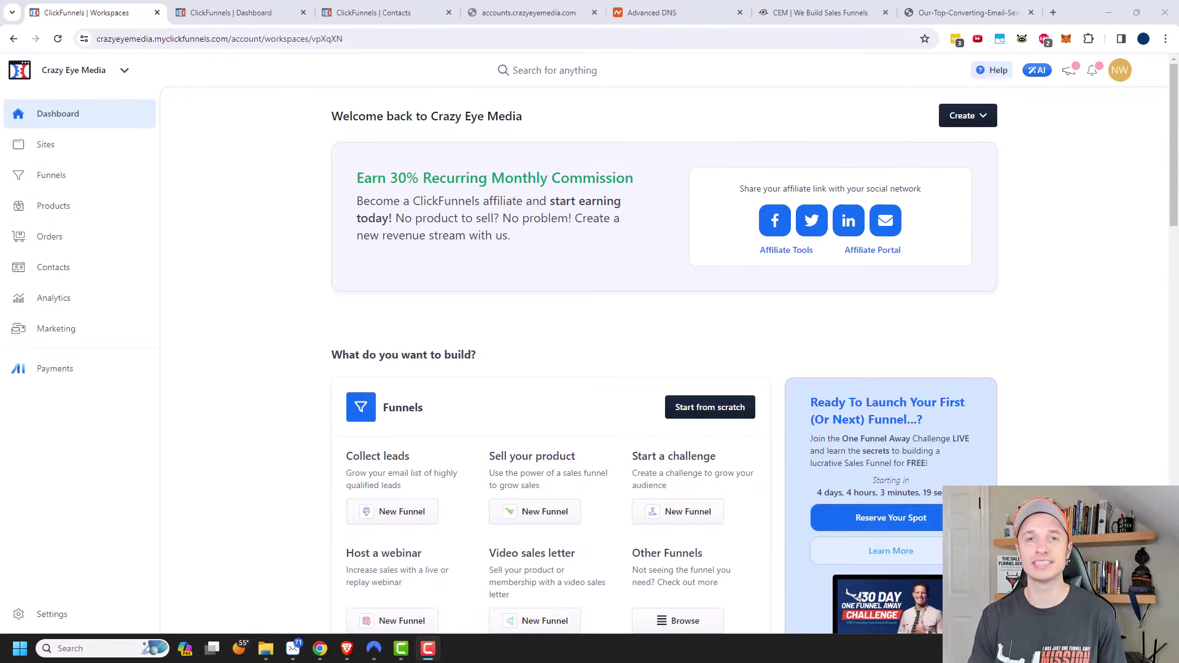
- Start creating a new course in the site's Courses section, using the Blank Course type
click(47, 161)
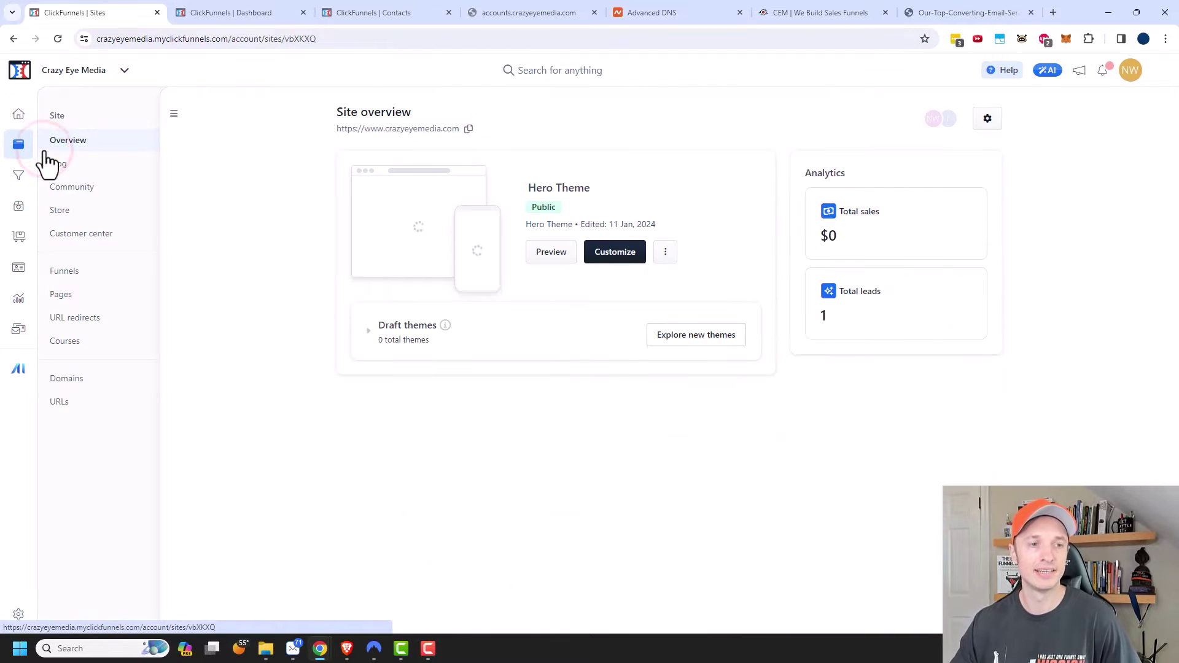
click(73, 351)
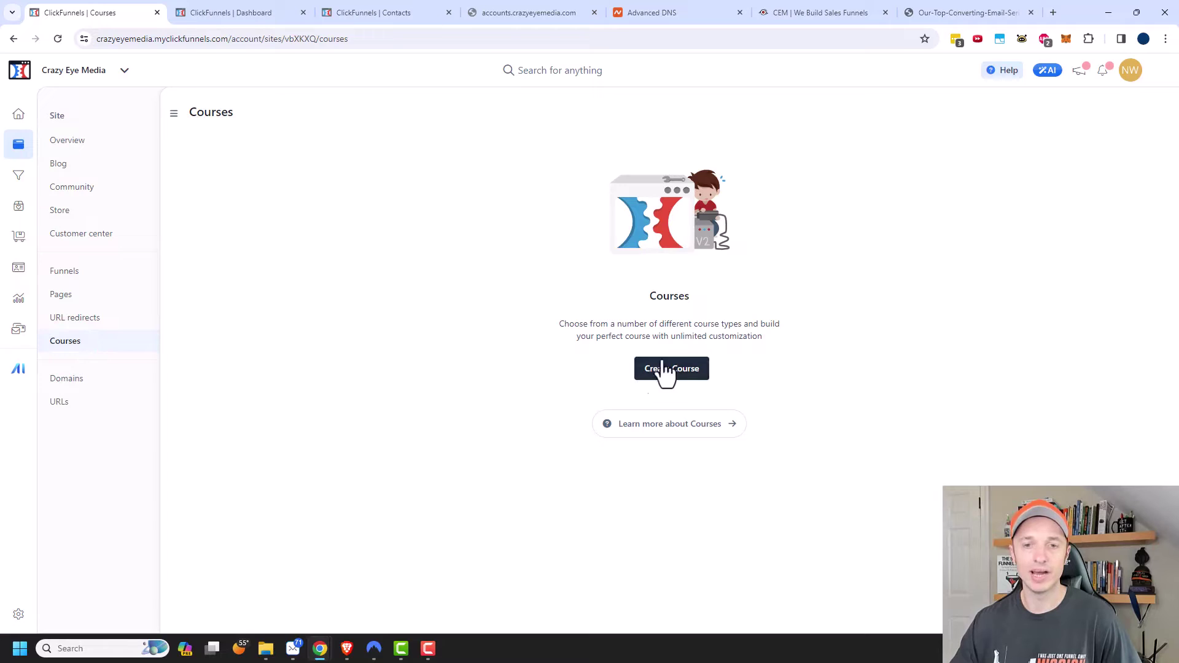
click(666, 368)
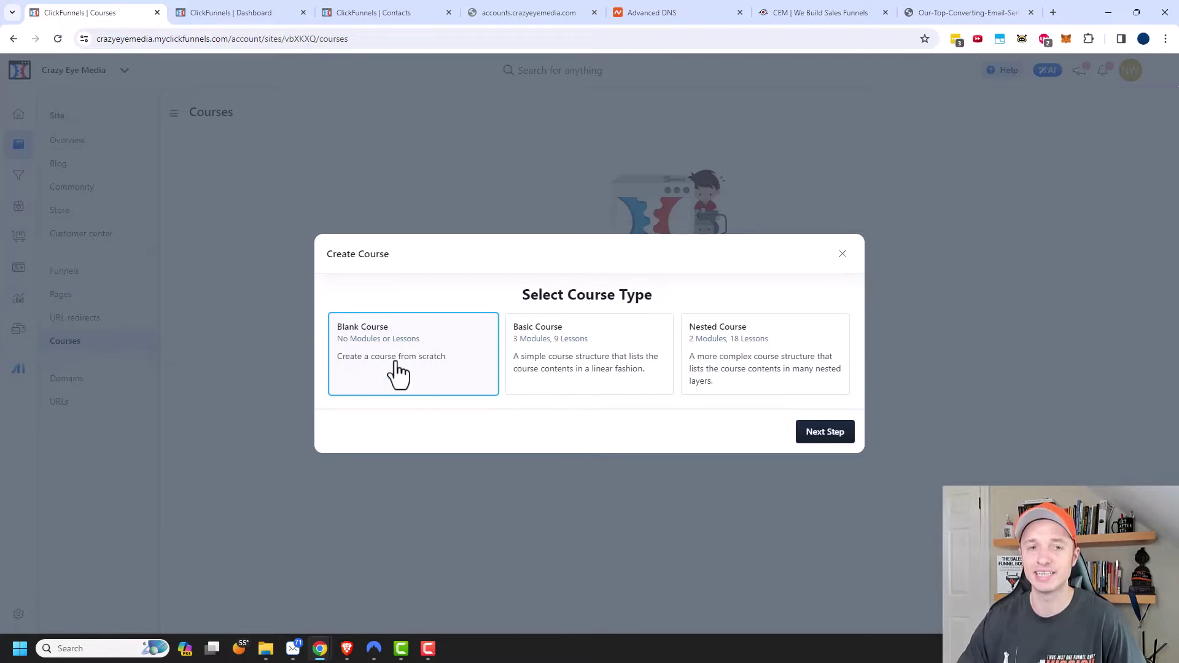
click(378, 347)
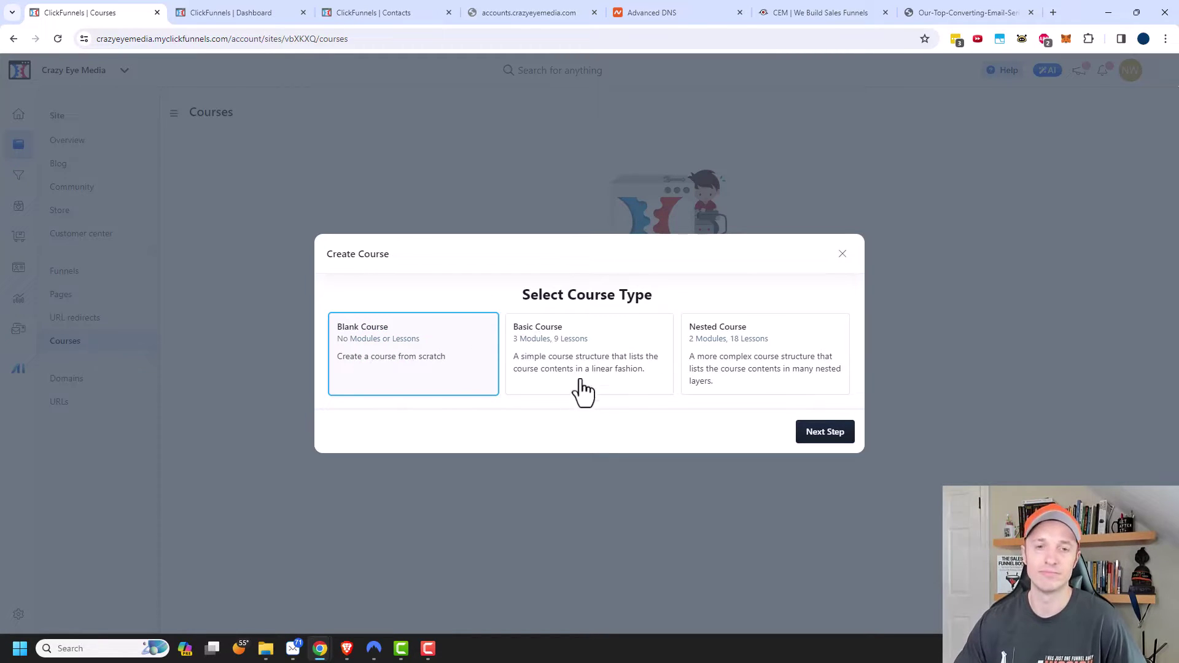
click(828, 437)
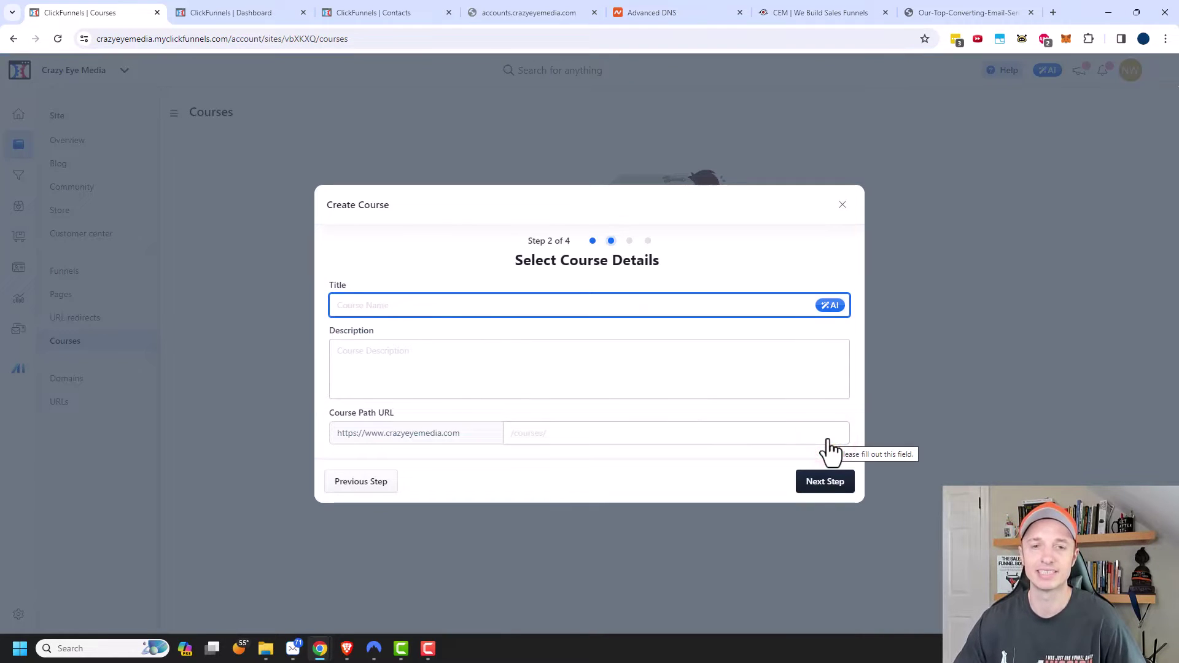
- Title the course "ClickFunnels 2.0 Course", describe it as "Course is awesome!", and shorten its path URL to /courses/clickfunnels-2
click(648, 306)
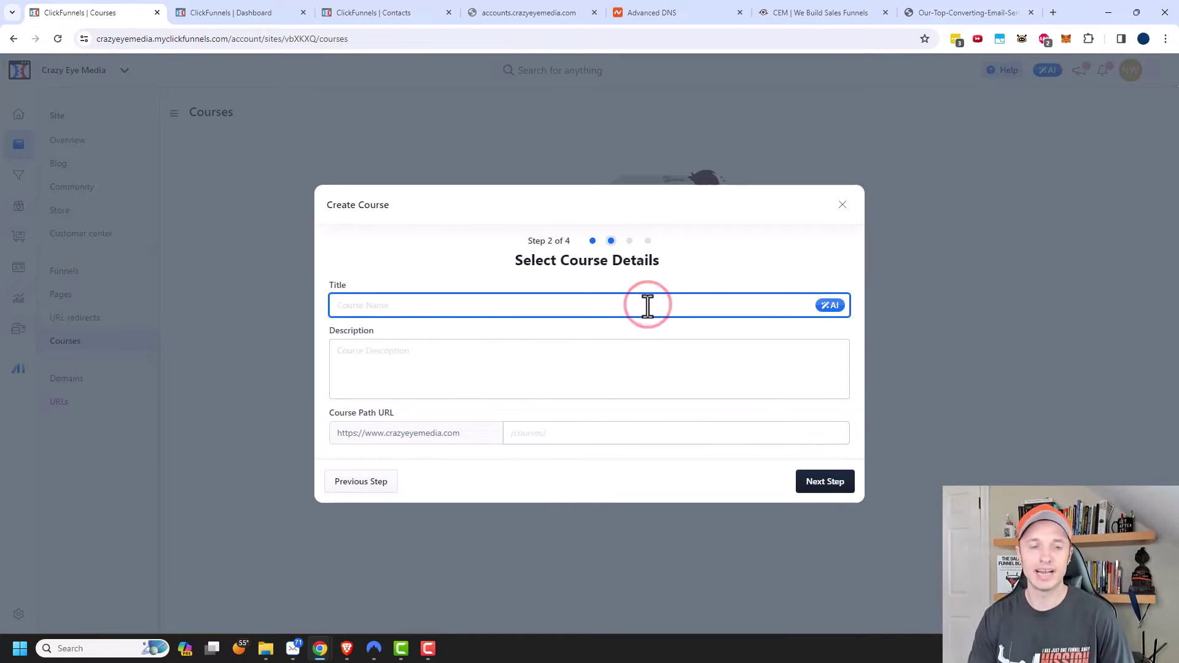
text(ClickFunnels 2.0 Course)
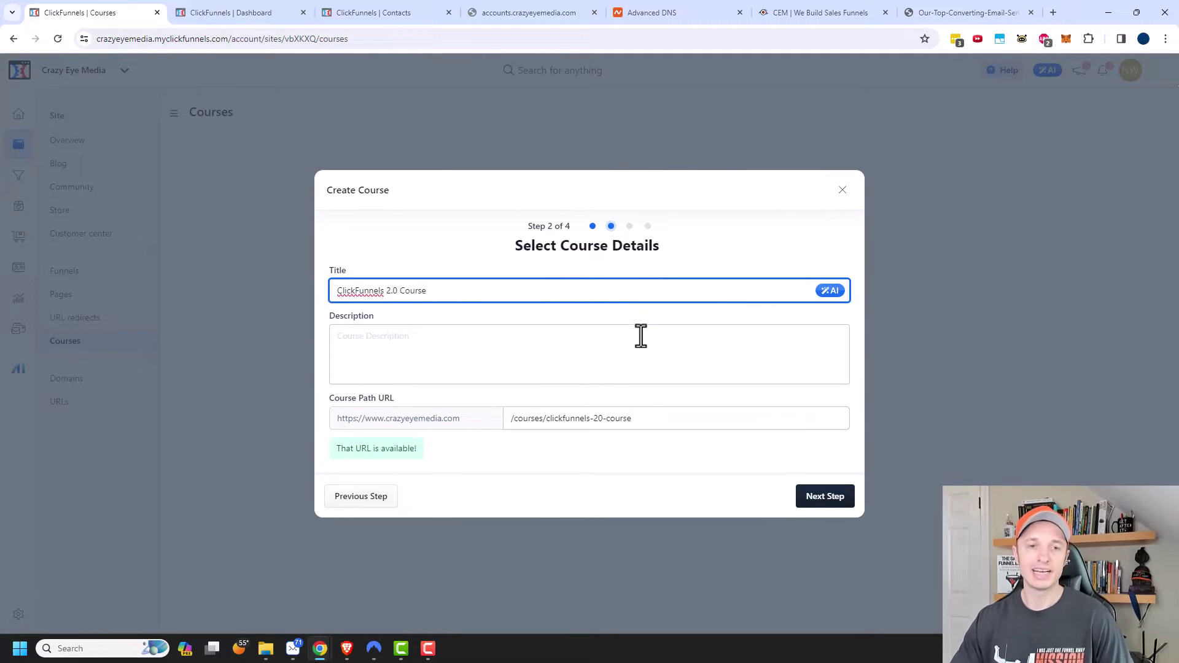
click(636, 342)
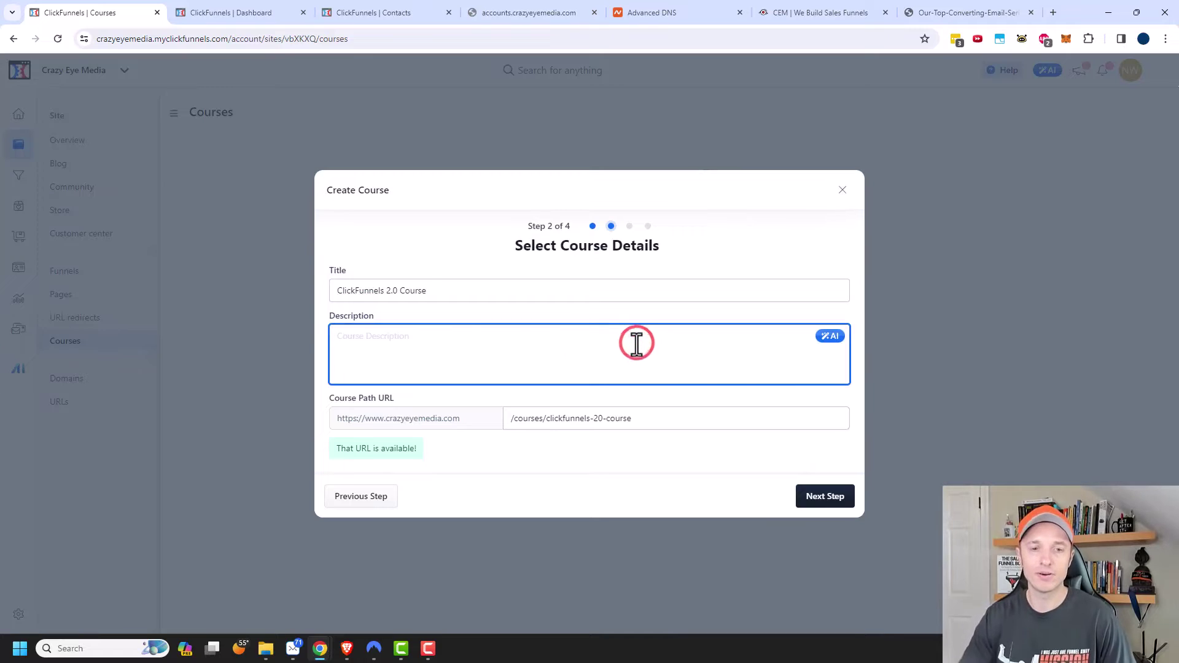
text(Course is awesome!)
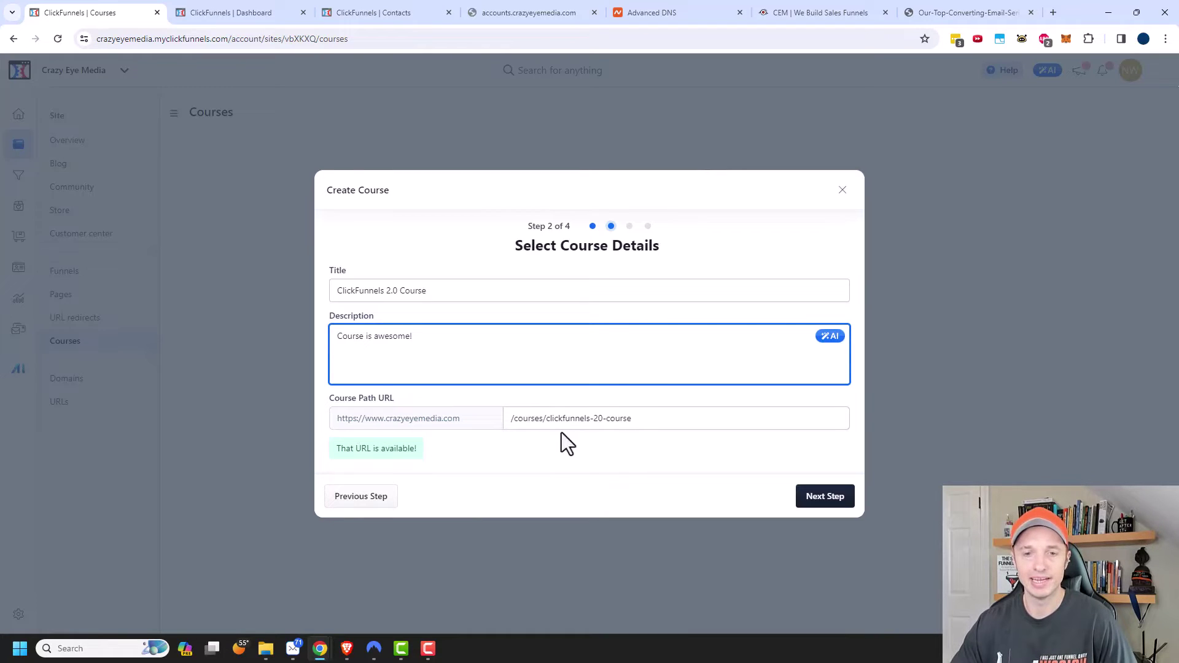
drag(599, 418, 672, 418)
key(BackSpace)
click(824, 498)
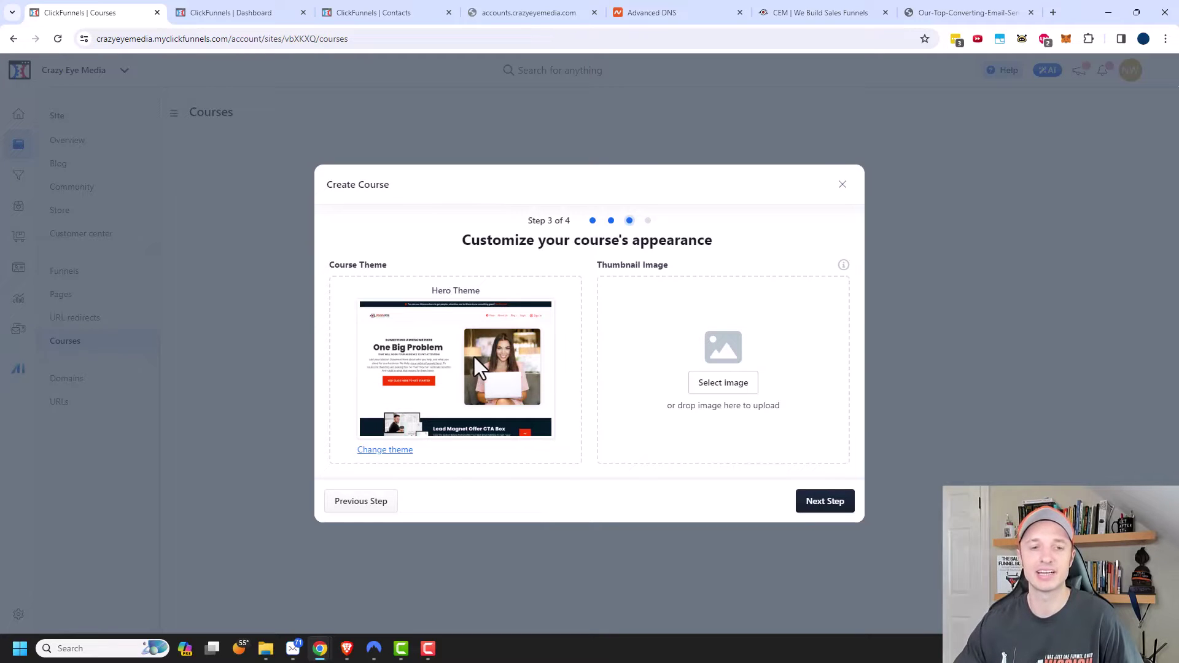
- Search Freepik for "funnel", use the four-level Sales Funnel graphic as the course thumbnail, and finish creating the course with Hero Theme
click(723, 388)
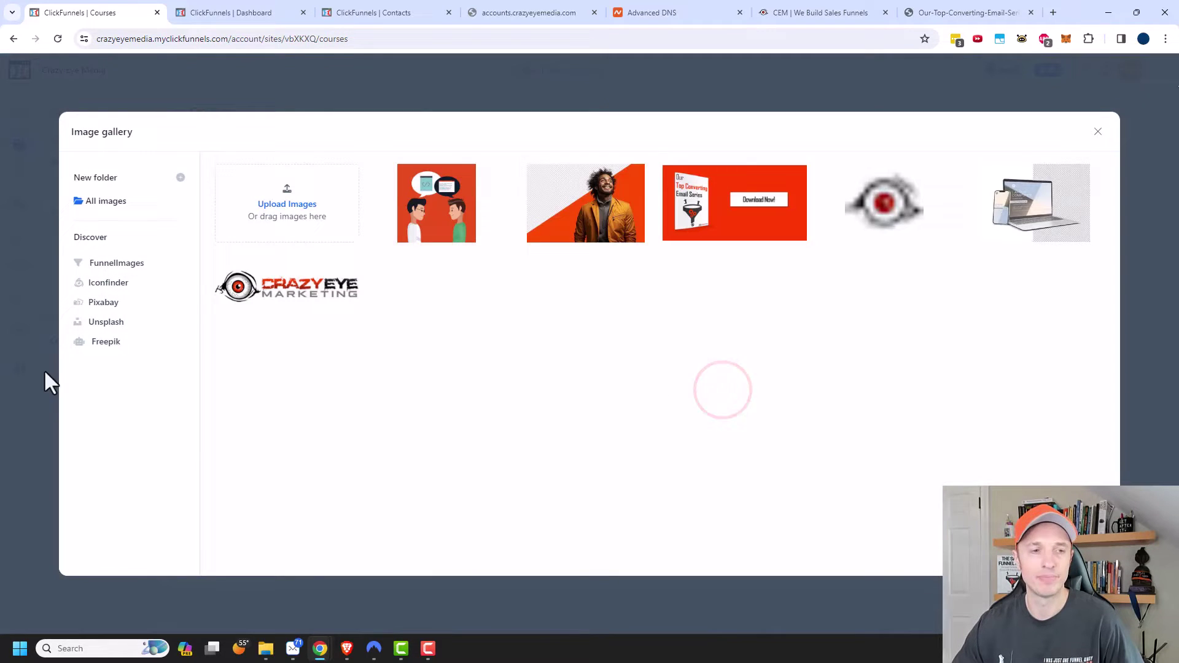
click(105, 342)
click(457, 179)
text(funnel)
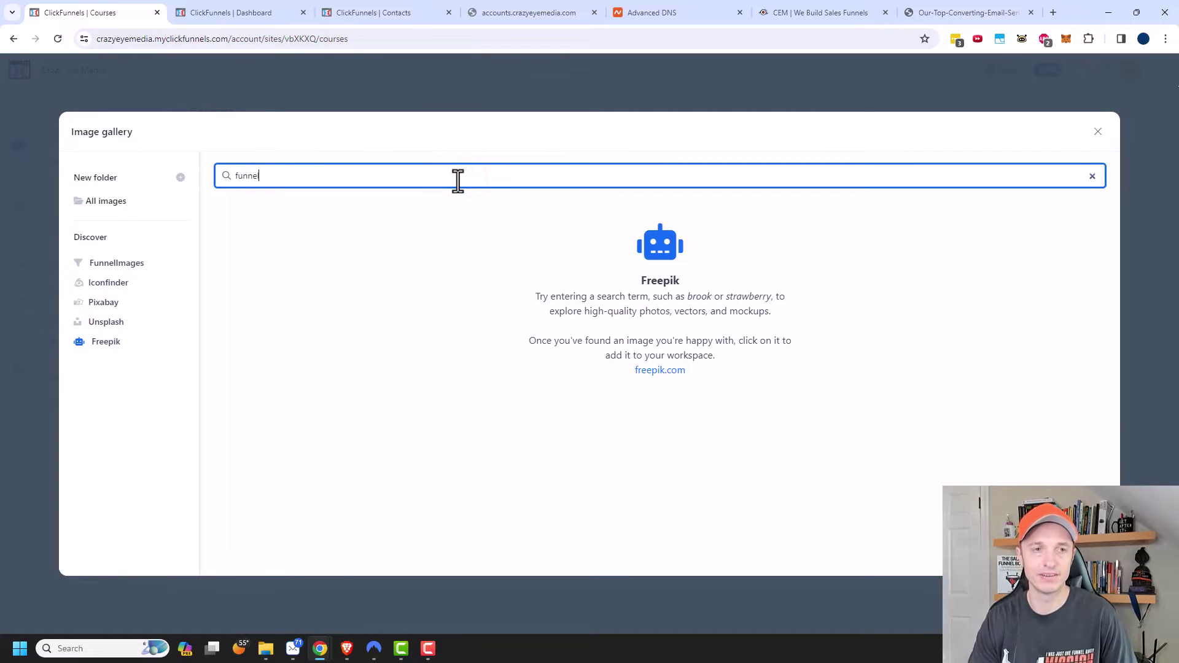
key(Return)
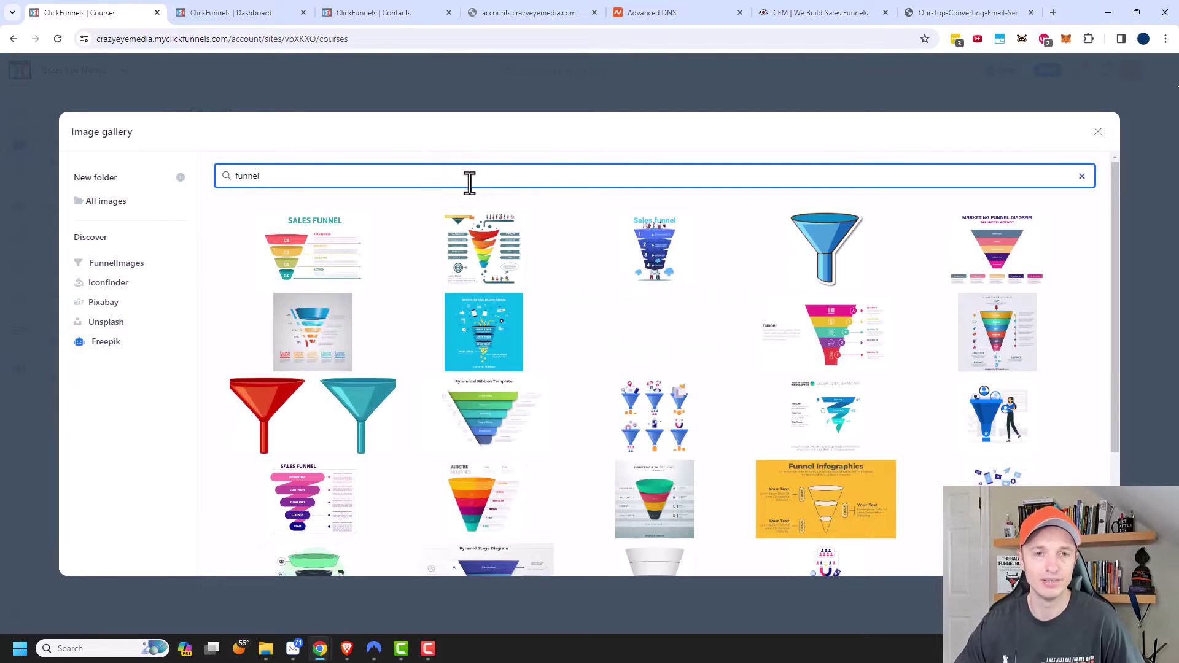
click(321, 259)
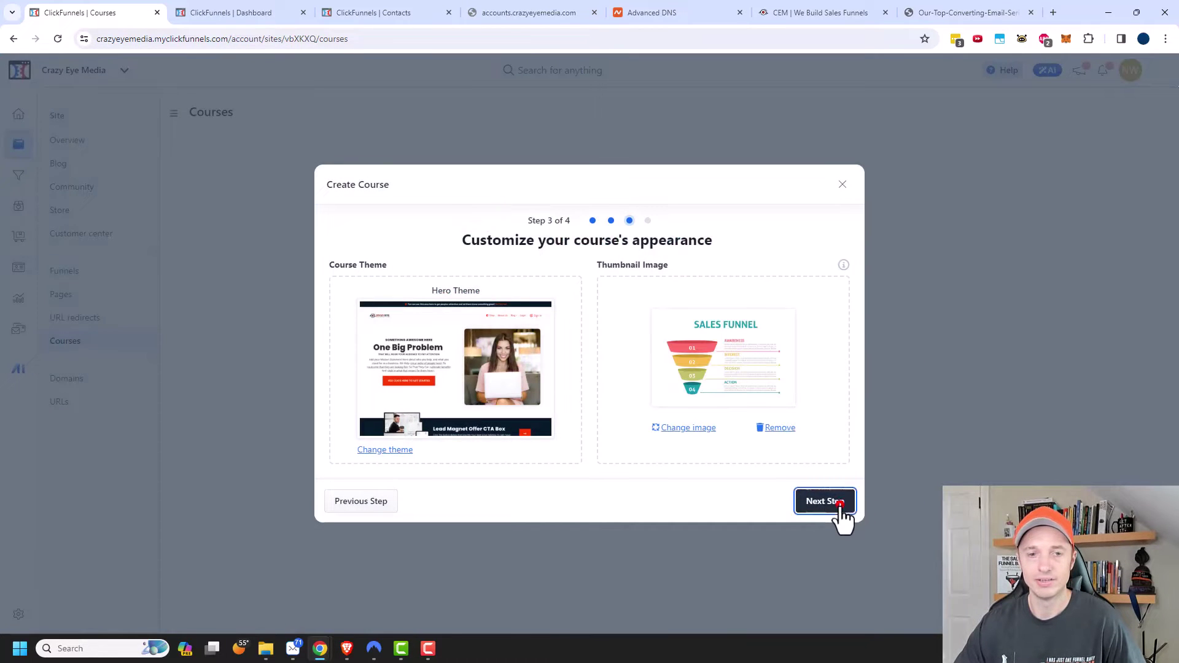
click(845, 509)
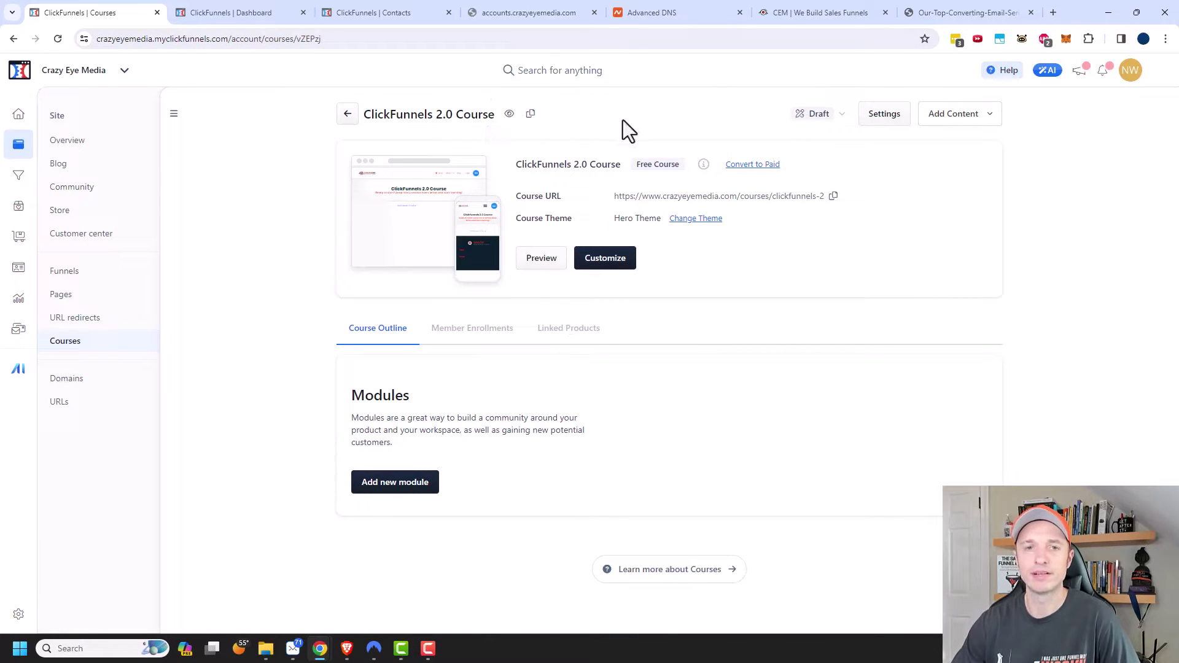
- Go through the course's settings and turn on Show In LearningHub
click(843, 115)
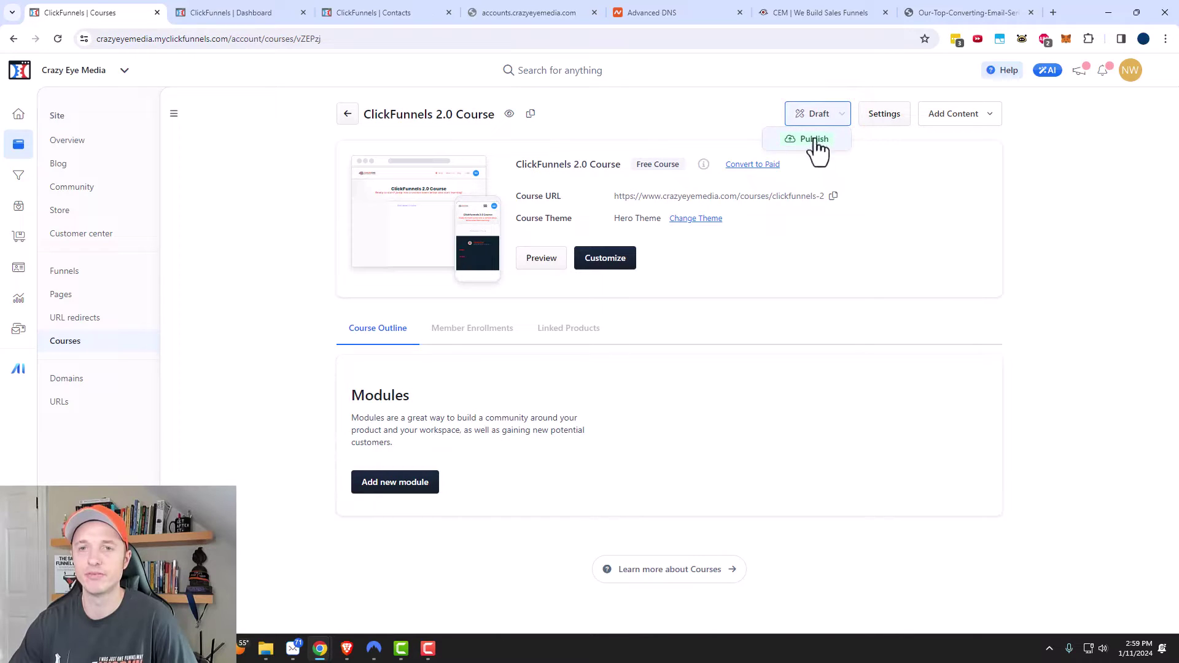
click(890, 121)
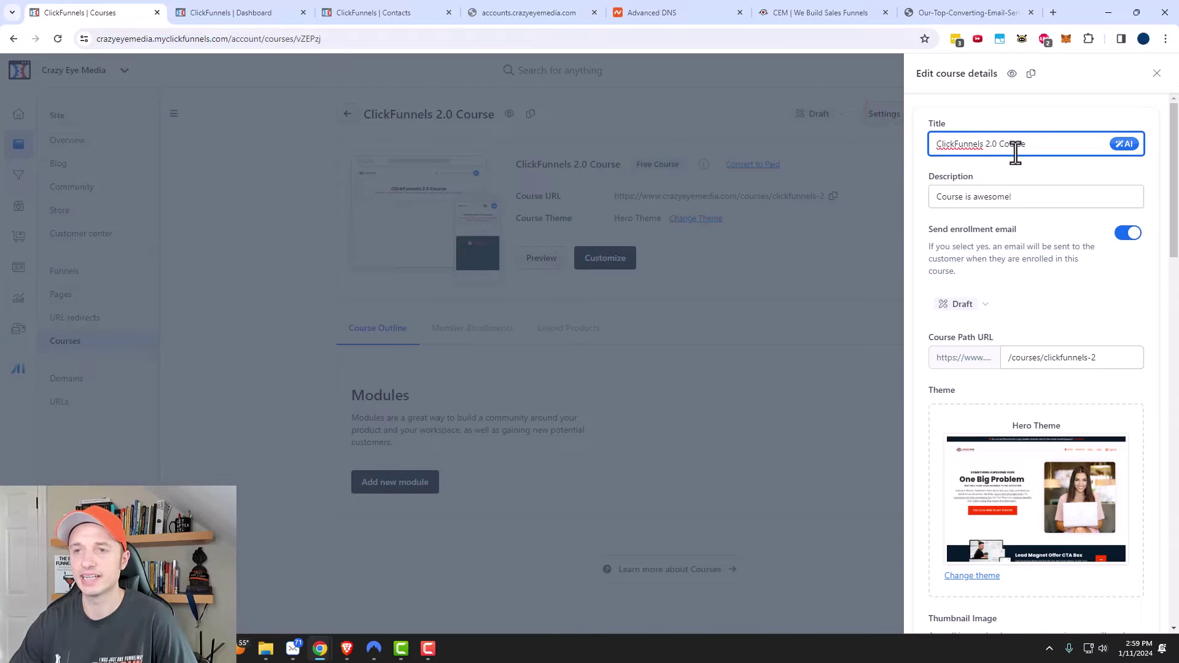
scroll(1022, 150, down, 5)
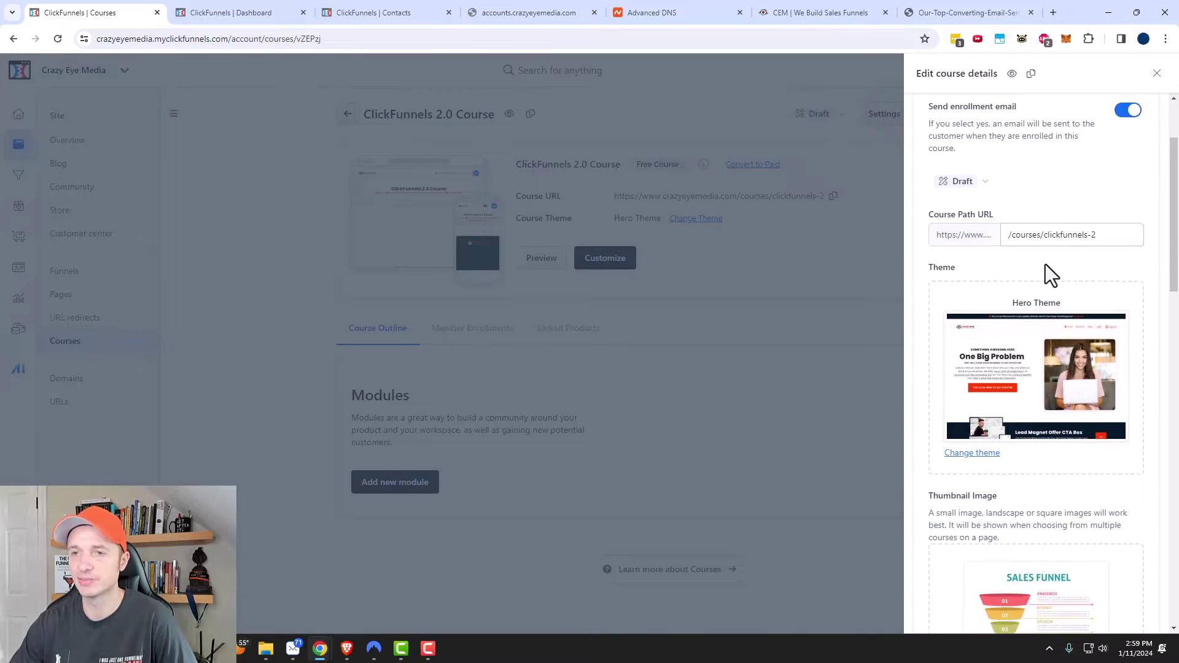
scroll(1048, 340, down, 4)
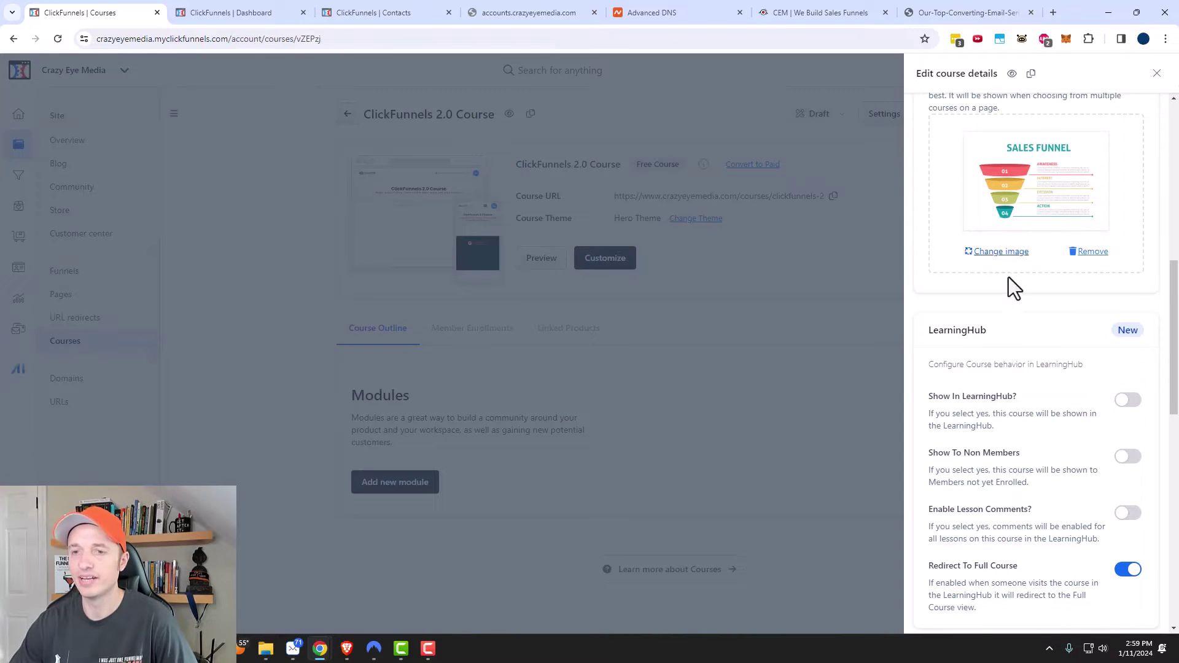
scroll(983, 300, down, 1)
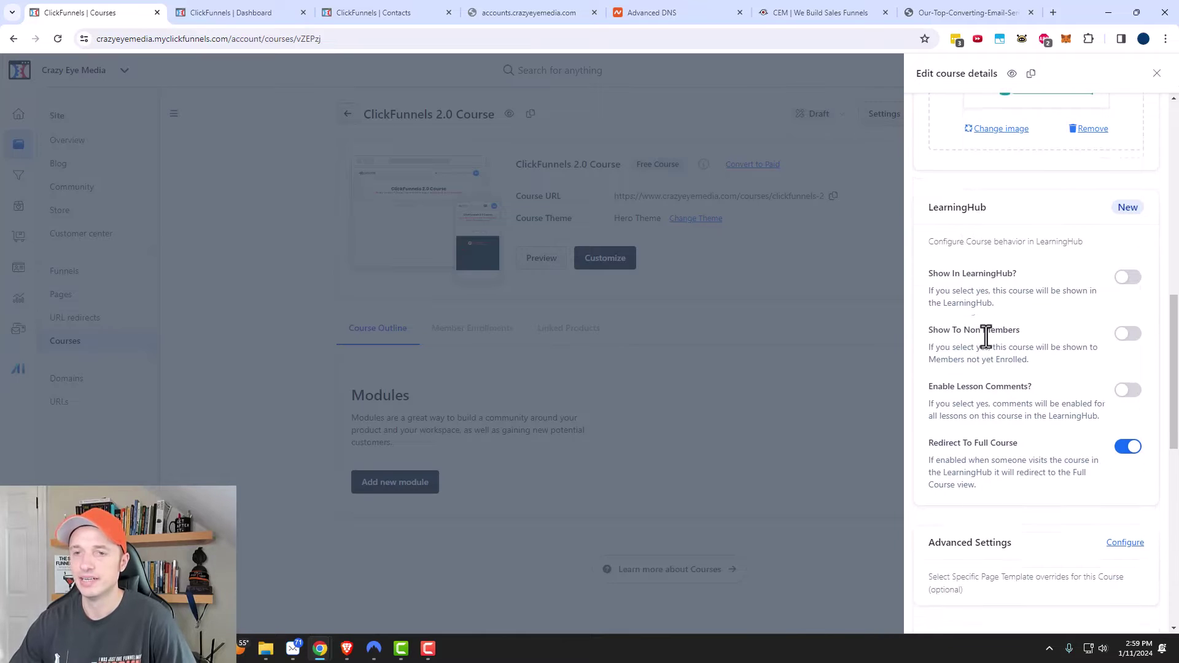
click(271, 11)
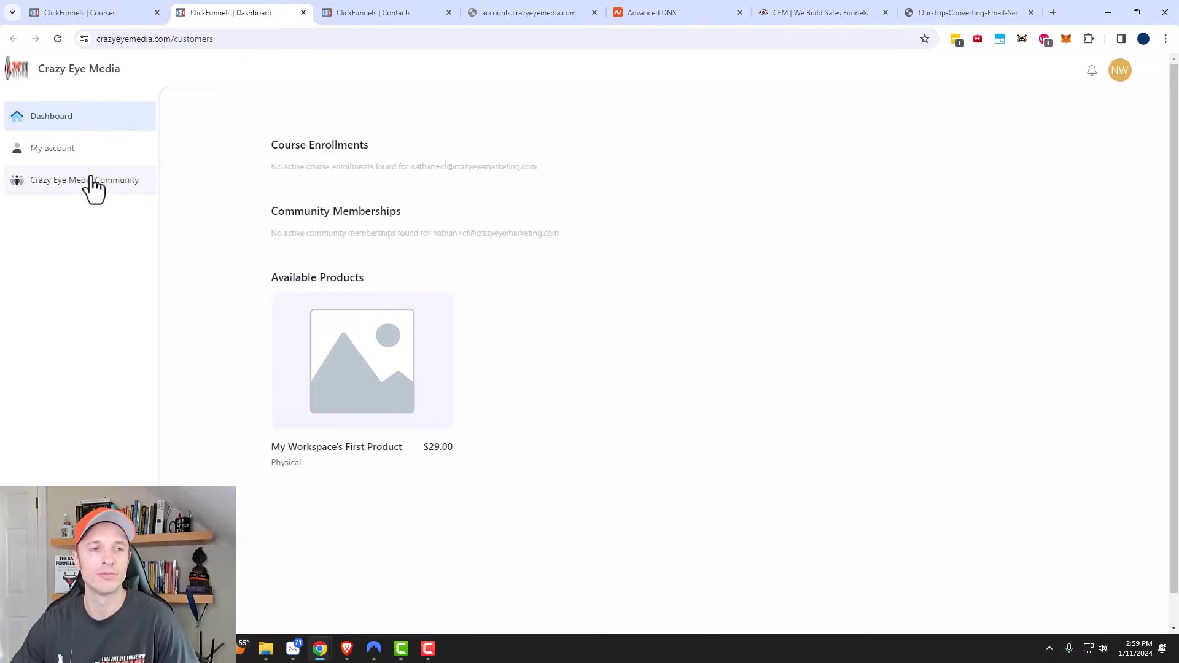
click(91, 13)
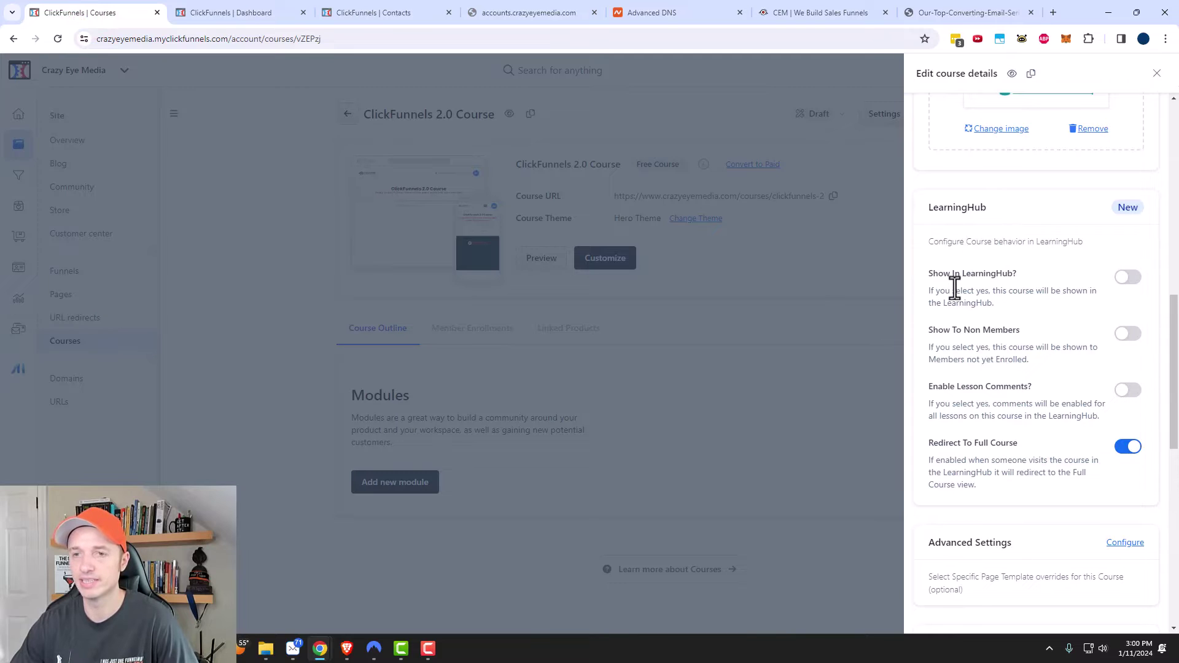
click(1125, 278)
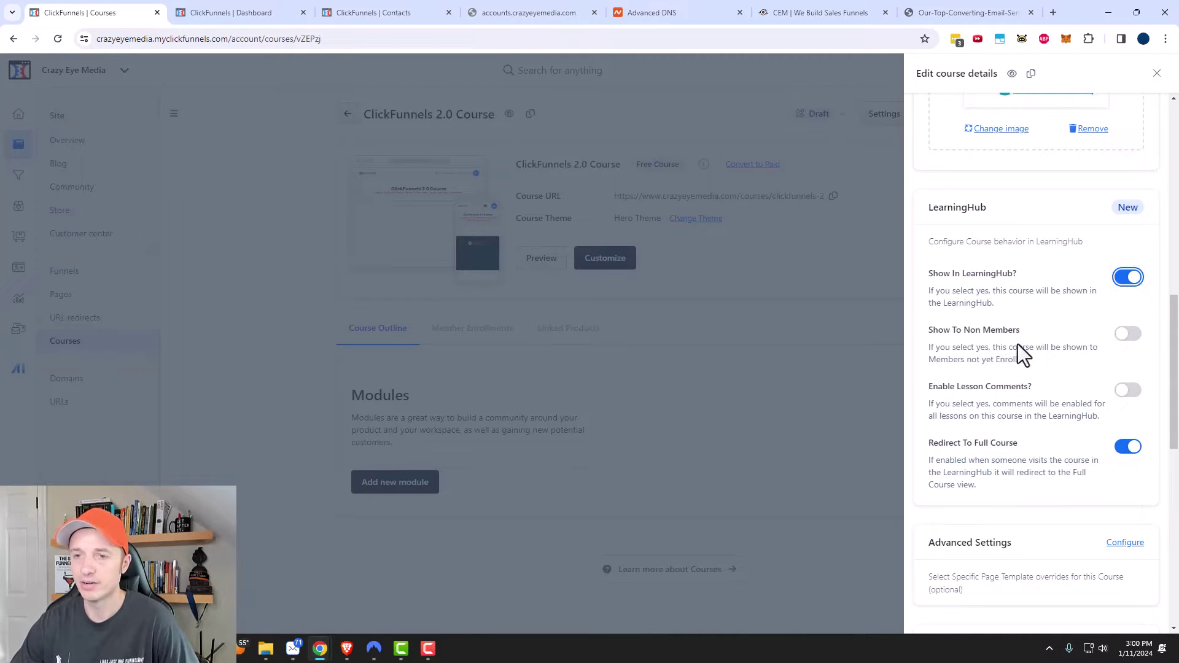
- Turn on Show To Non Members for the course and open its Upgrade URL for editing
click(1129, 335)
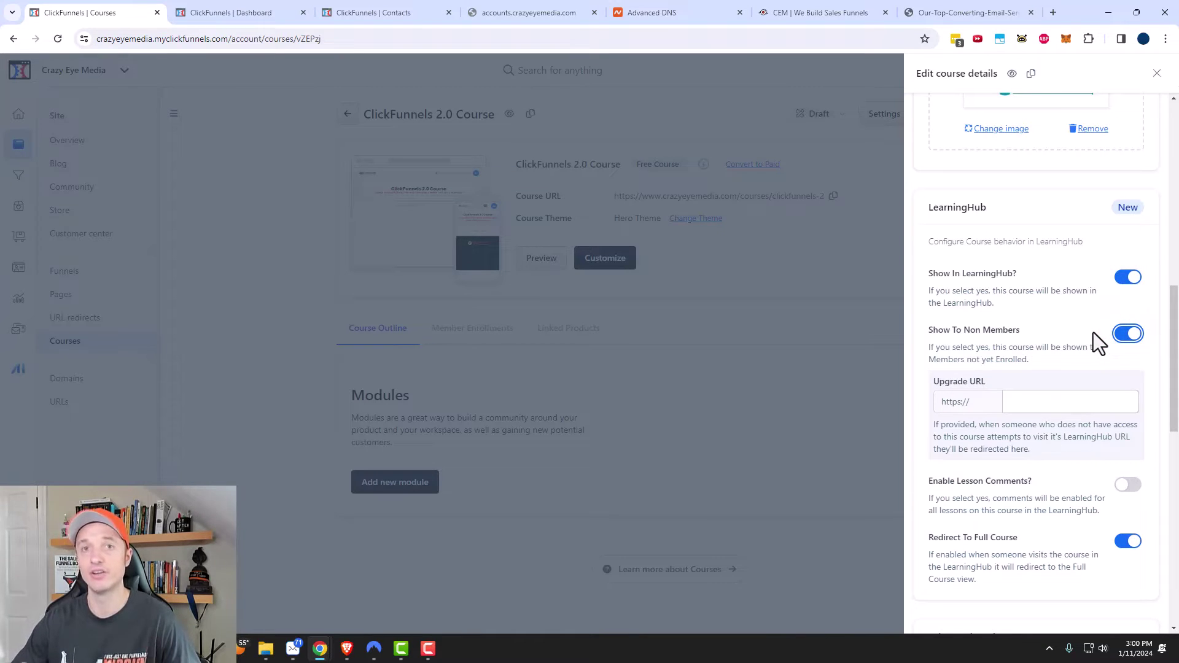
click(1025, 400)
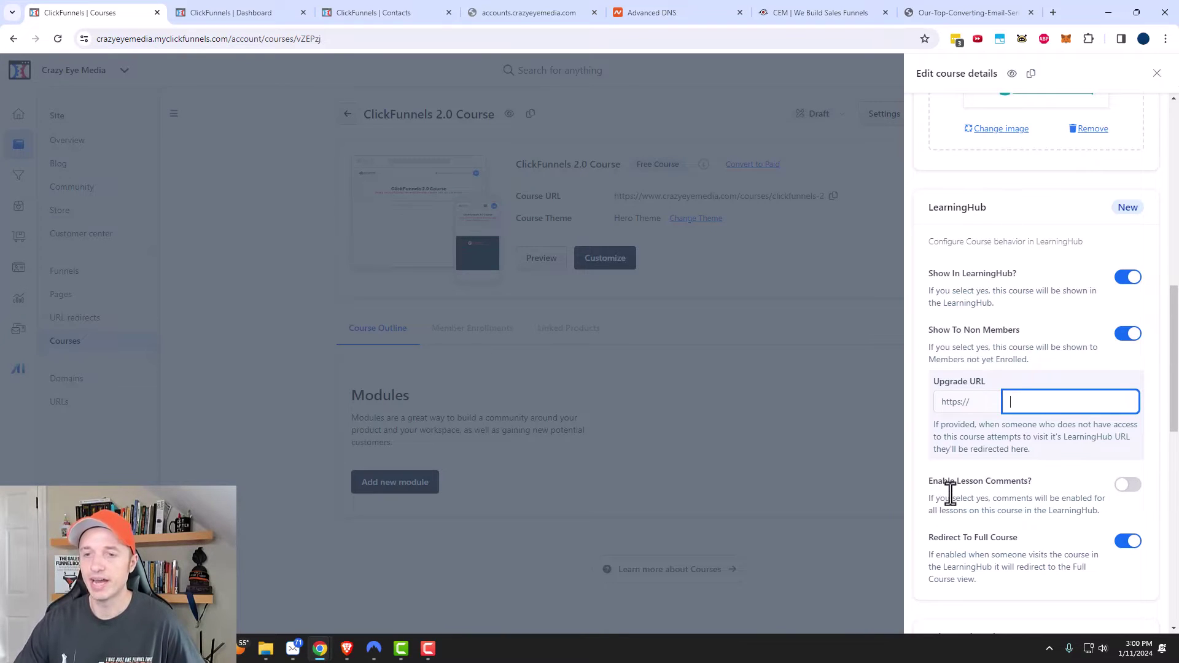
scroll(967, 489, down, 1)
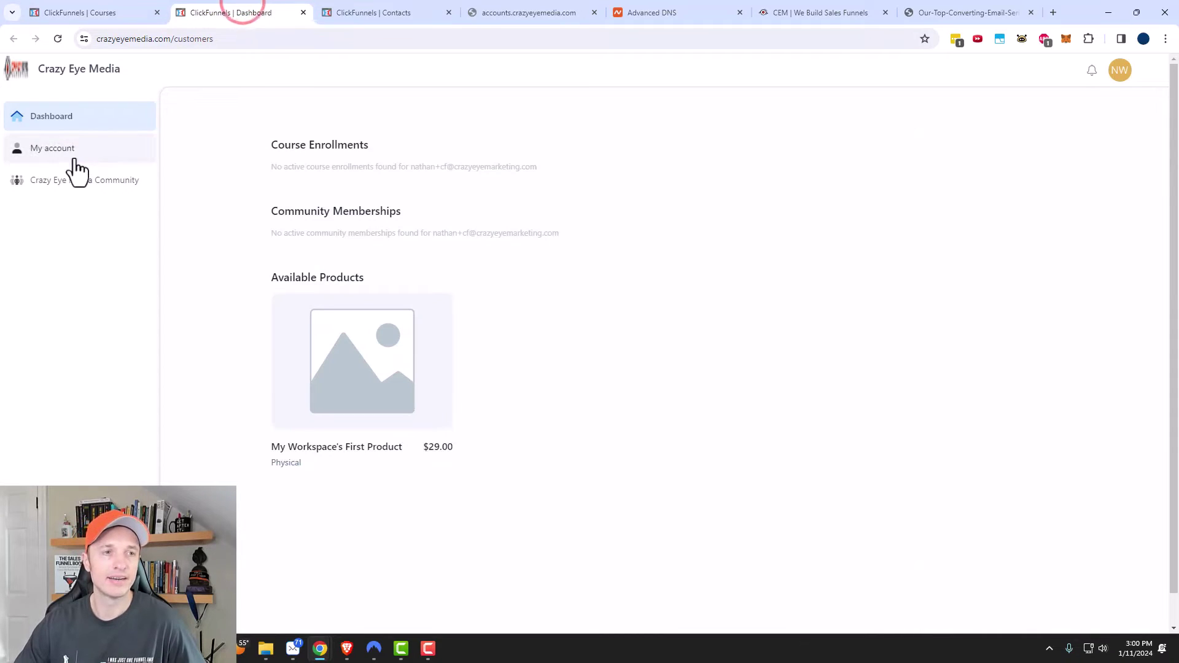
- View the Training section of the Crazy Eye Media Community, and turn Show To Non Members back off for the course
click(101, 181)
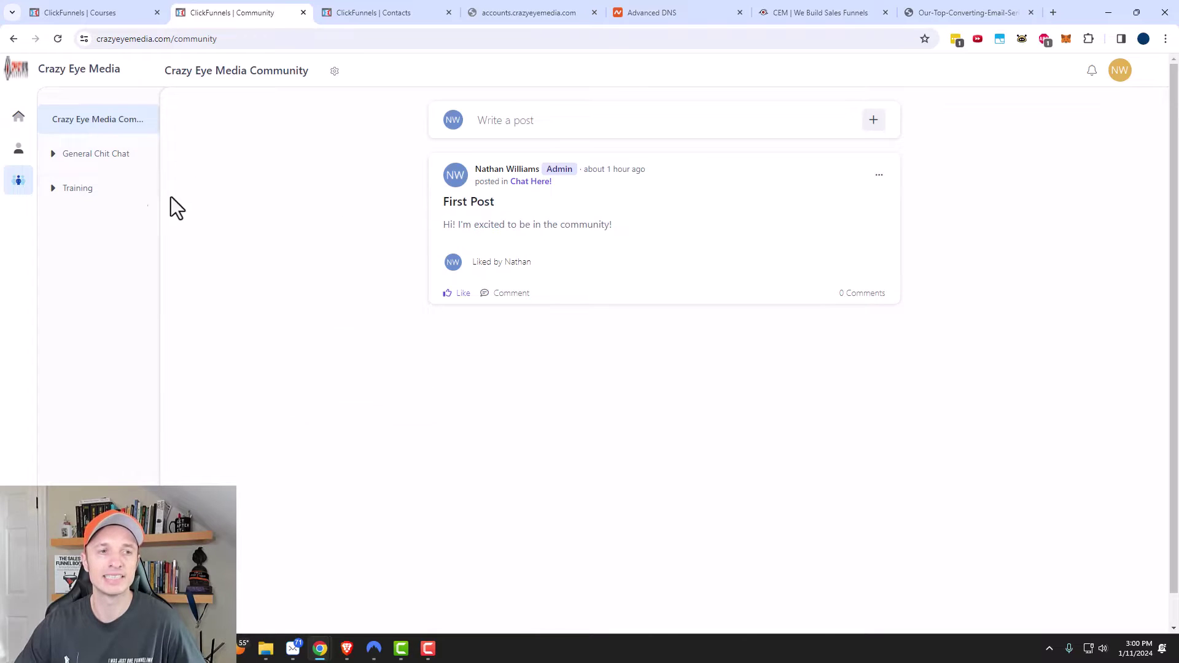
click(114, 177)
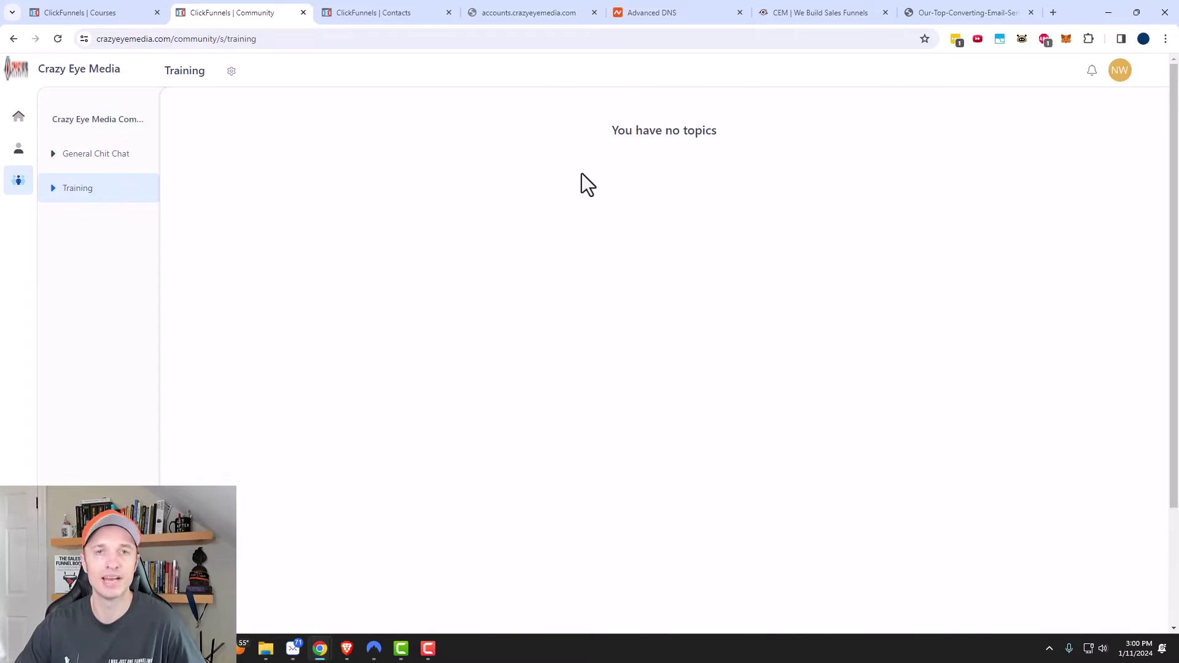
click(75, 11)
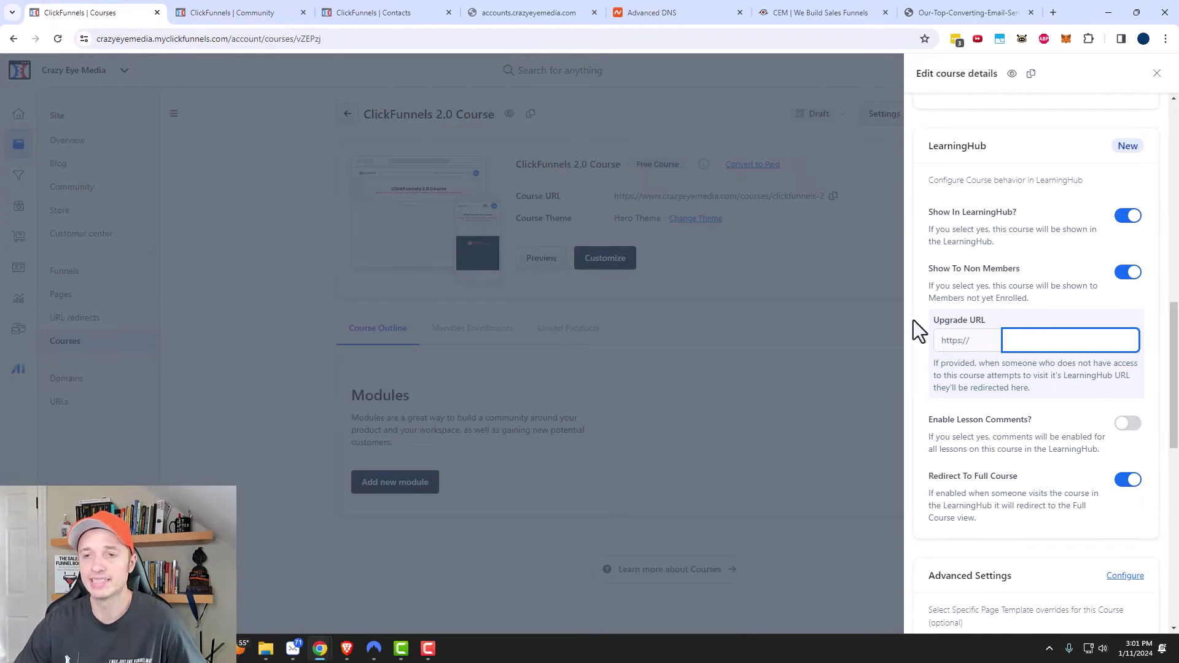
click(1128, 273)
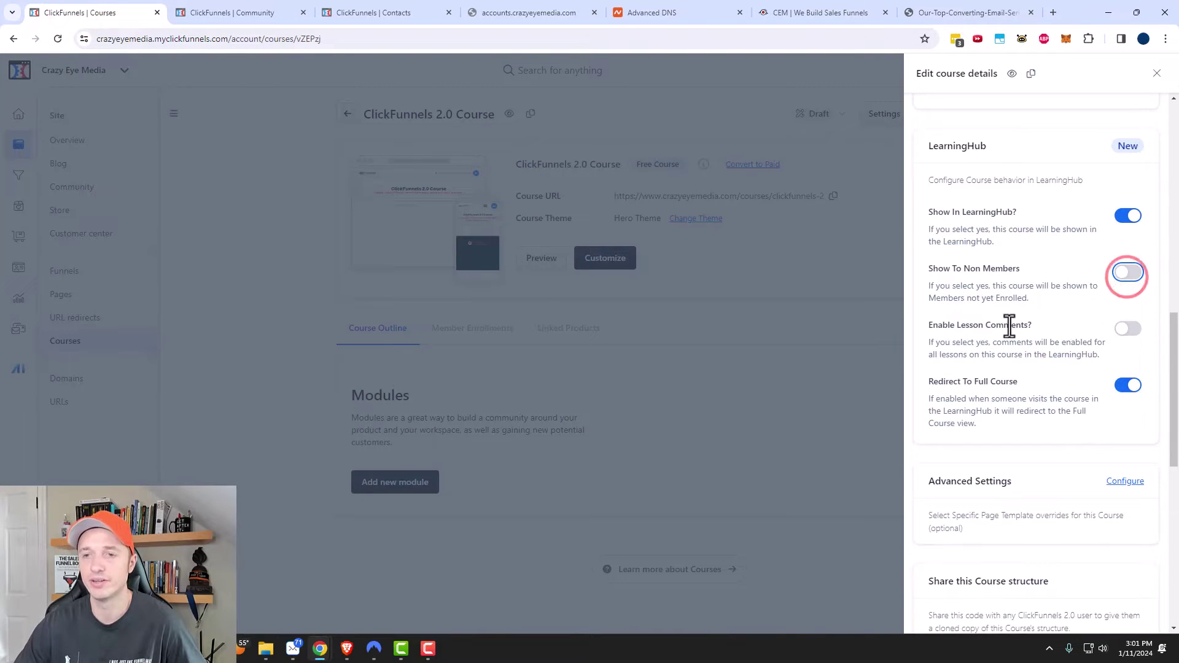
- Open the course's Advanced Settings to examine the style and the course home, module and lesson template overrides
scroll(956, 389, down, 2)
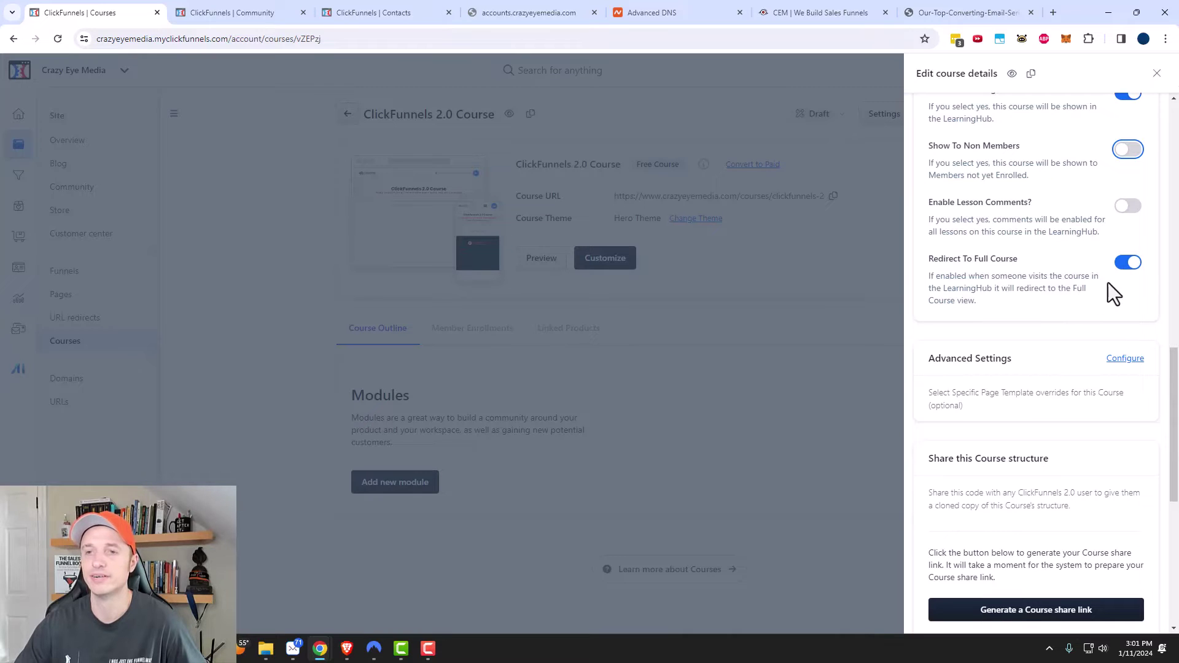
click(282, 12)
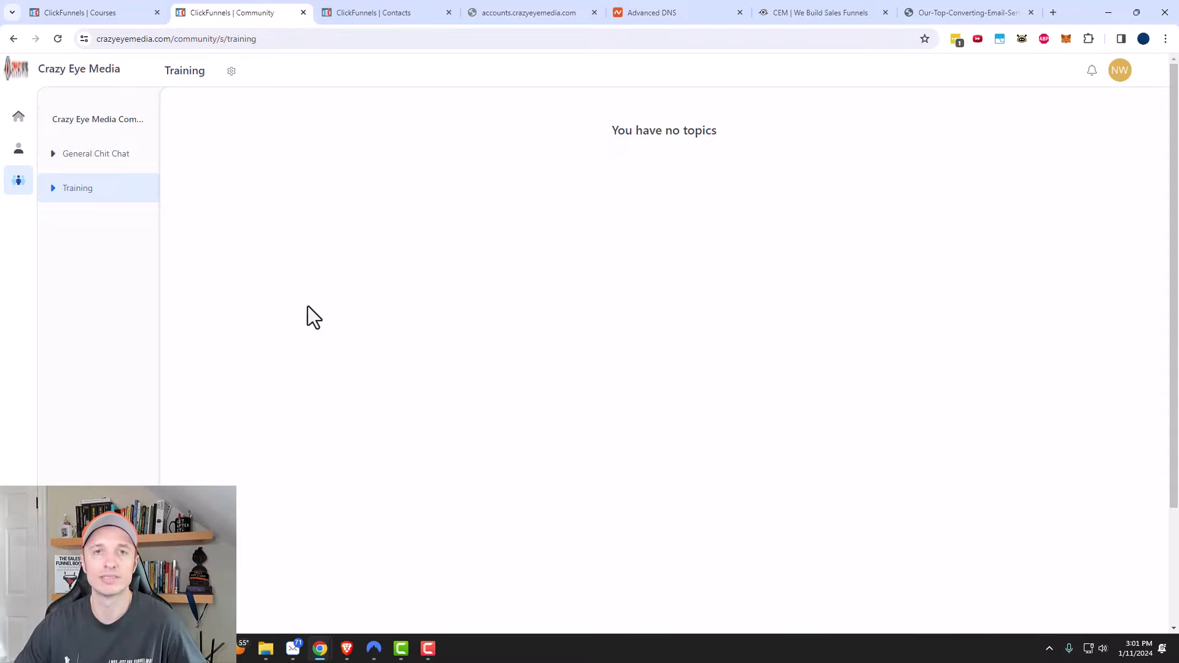
click(100, 1)
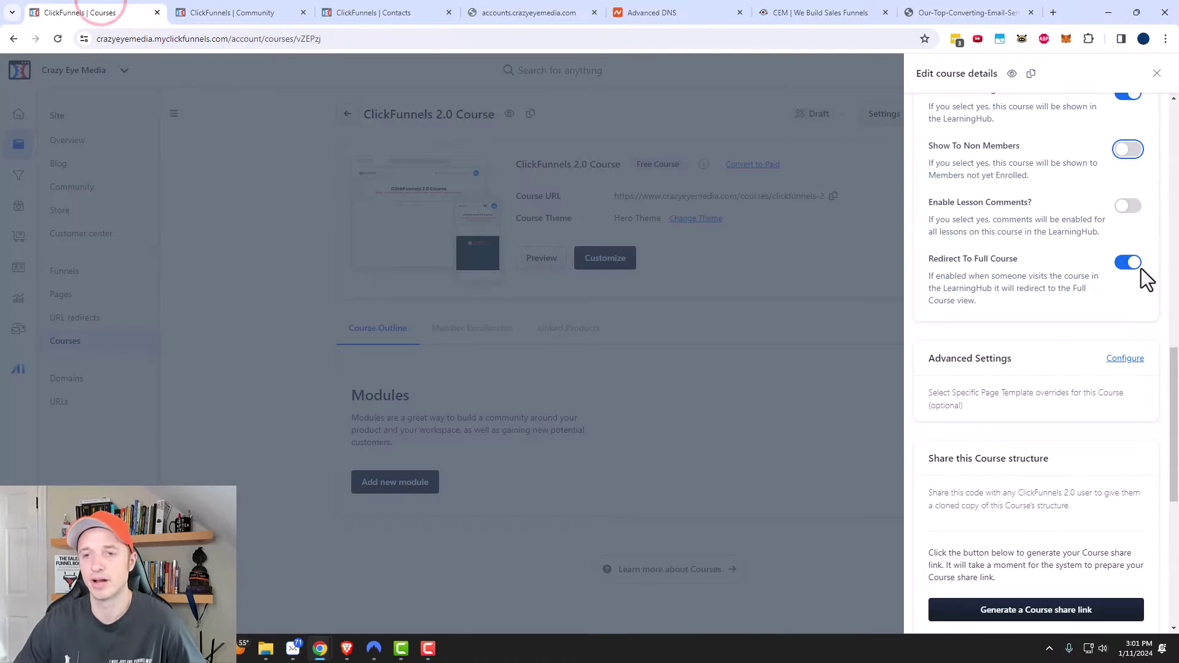
scroll(979, 321, down, 1)
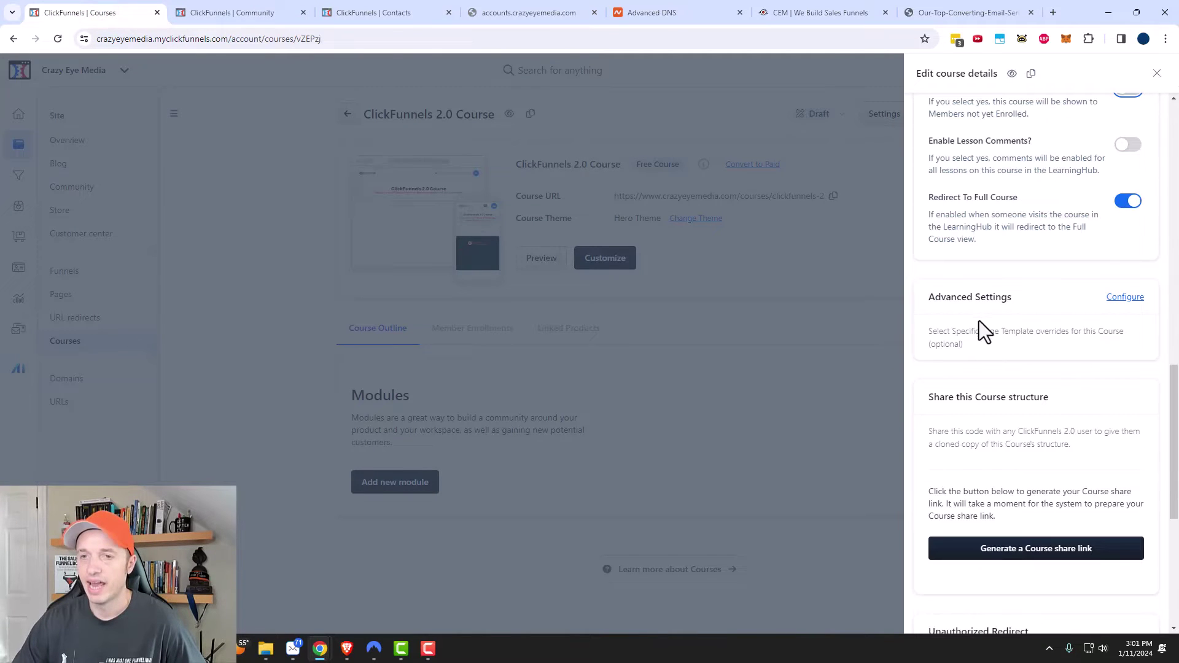
click(1135, 297)
scroll(1082, 326, down, 1)
scroll(1082, 326, down, 1)
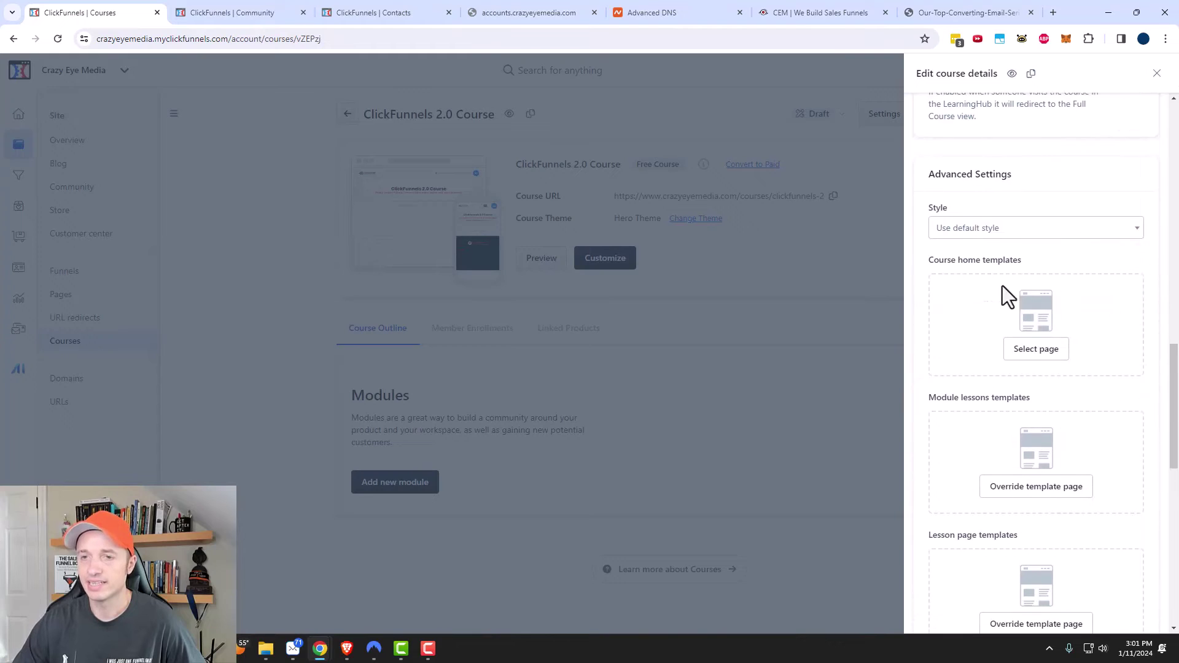
- Look through the course's template overrides, Share this Course structure and Unauthorized Redirect settings
scroll(1007, 273, down, 1)
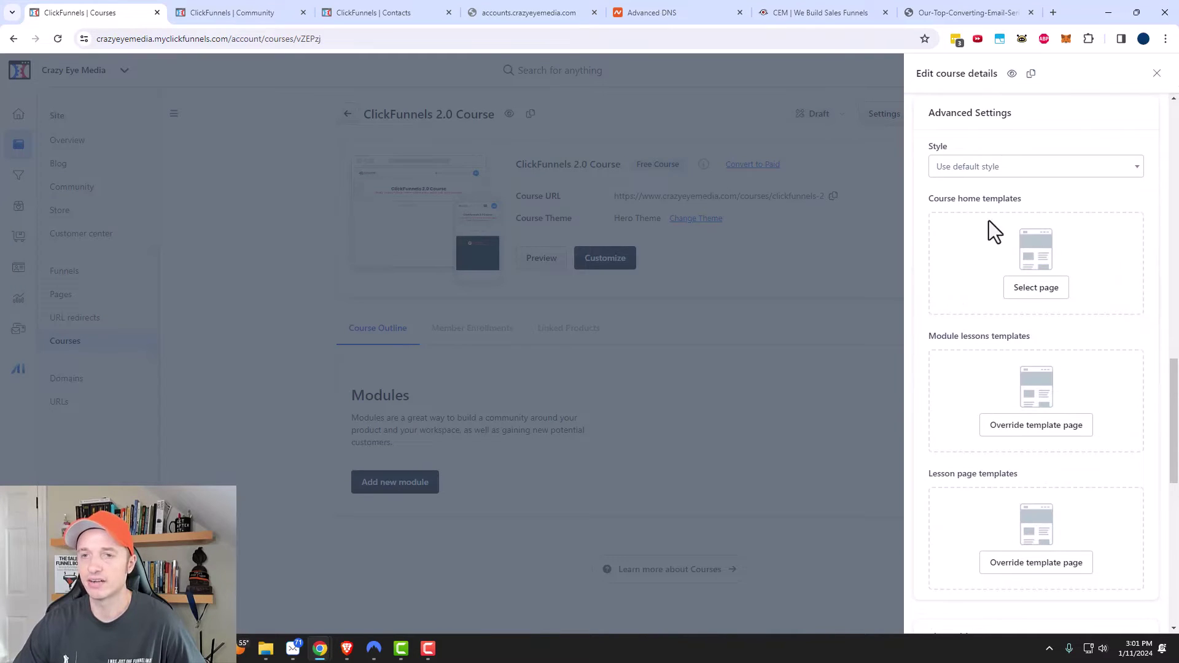
scroll(1040, 233, down, 3)
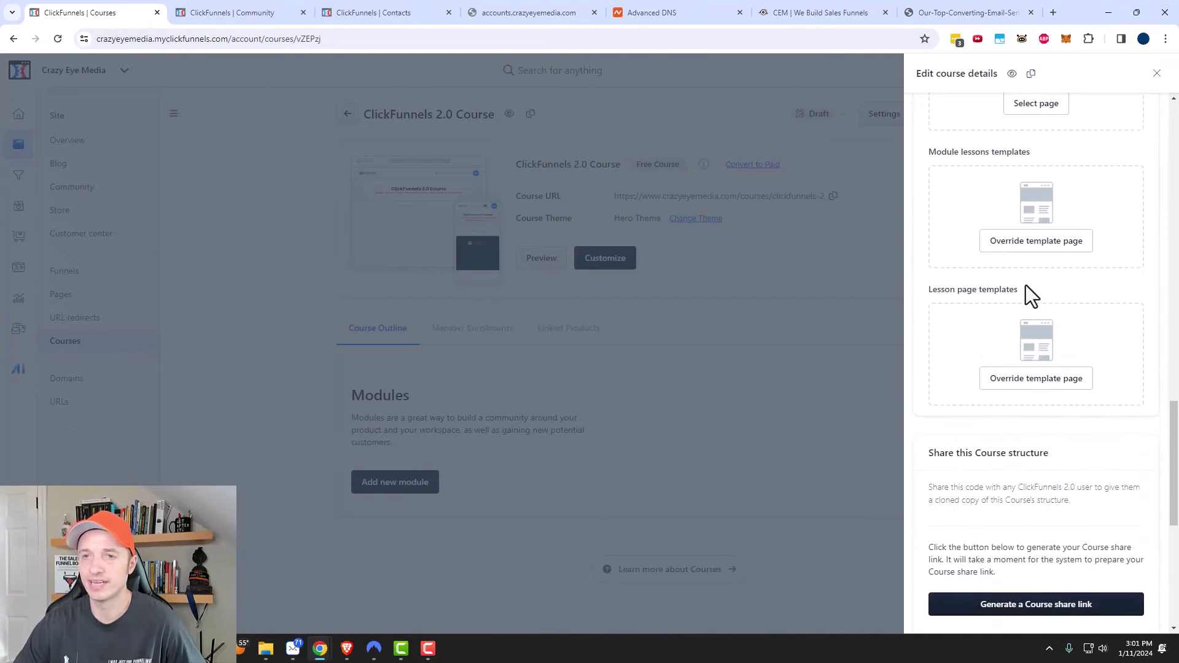
scroll(1020, 297, up, 2)
scroll(1032, 258, down, 4)
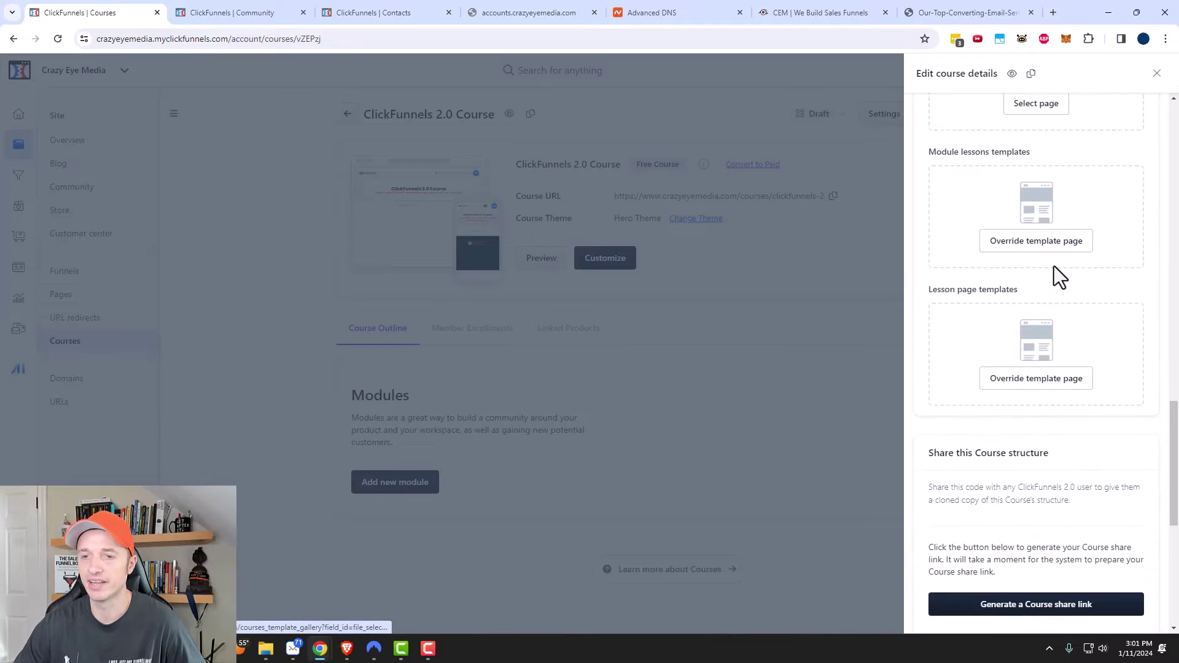
scroll(1055, 285, down, 2)
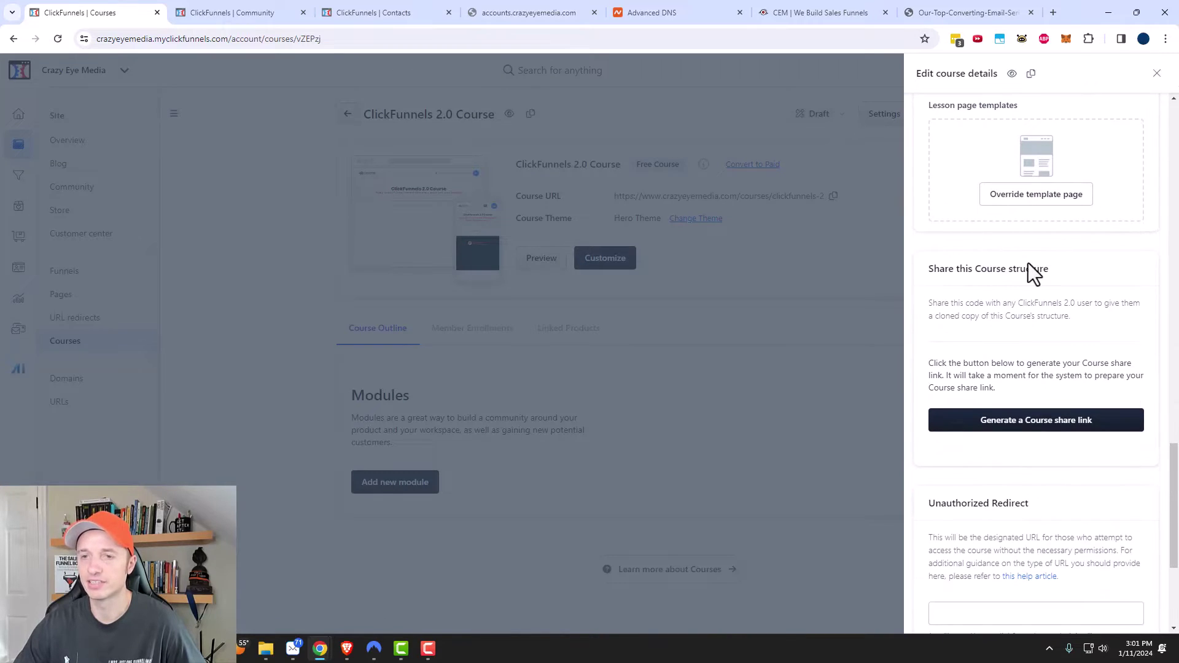
scroll(1006, 318, down, 2)
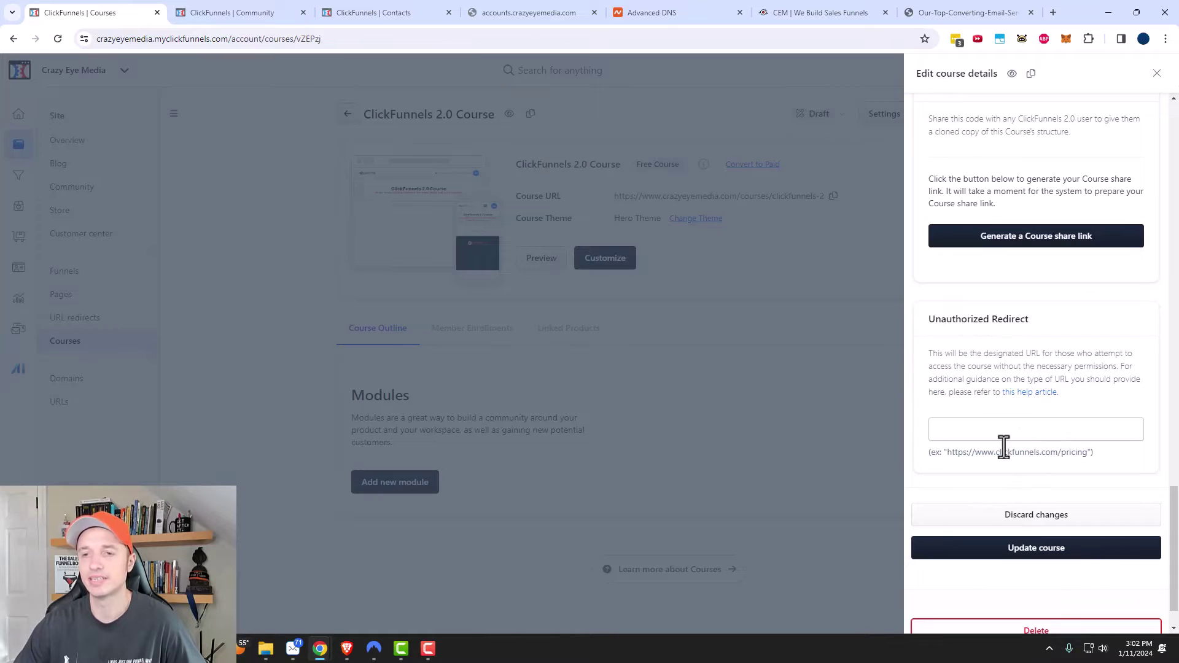
click(1011, 429)
- Turn Show To Non Members back on in the LearningHub settings and open its Upgrade URL for editing
scroll(1009, 444, up, 8)
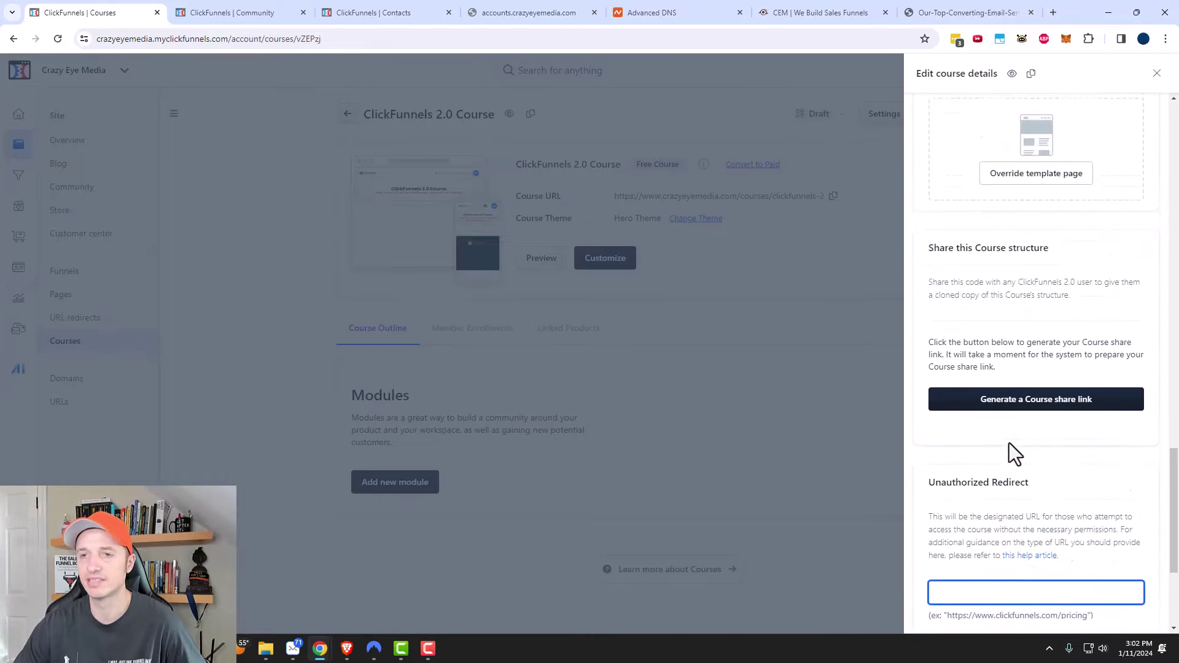
scroll(1009, 443, up, 6)
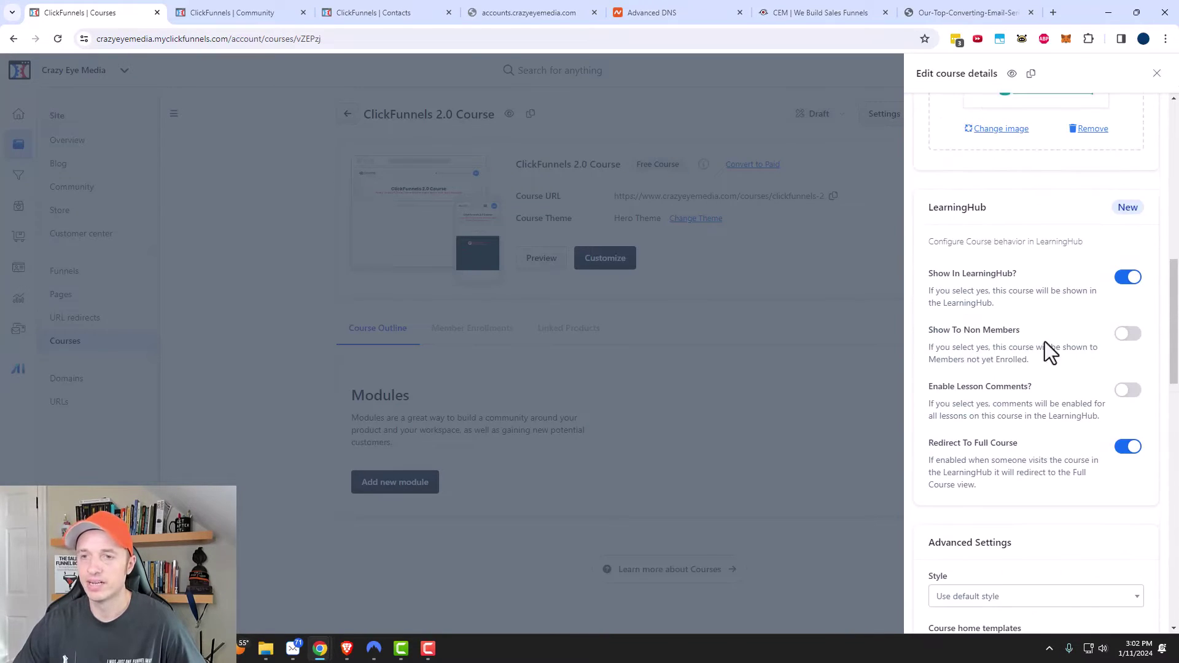
click(1127, 334)
click(1055, 400)
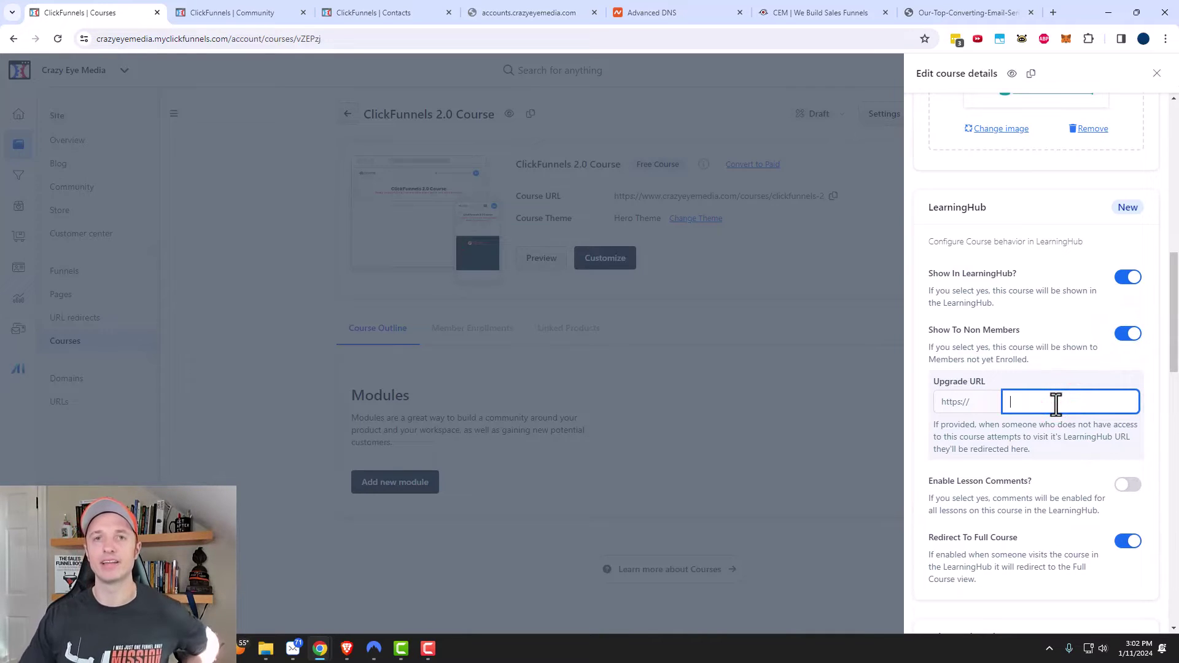
- Close the course details and discard the unsaved changes
scroll(981, 389, up, 2)
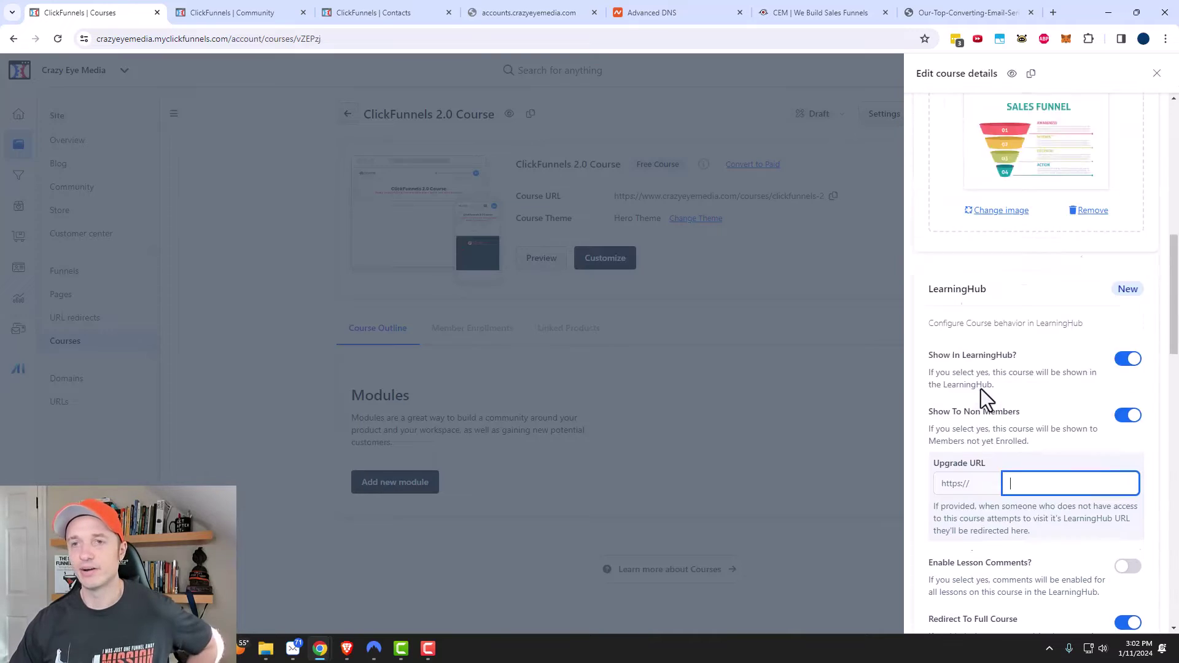
scroll(988, 386, up, 5)
click(1157, 75)
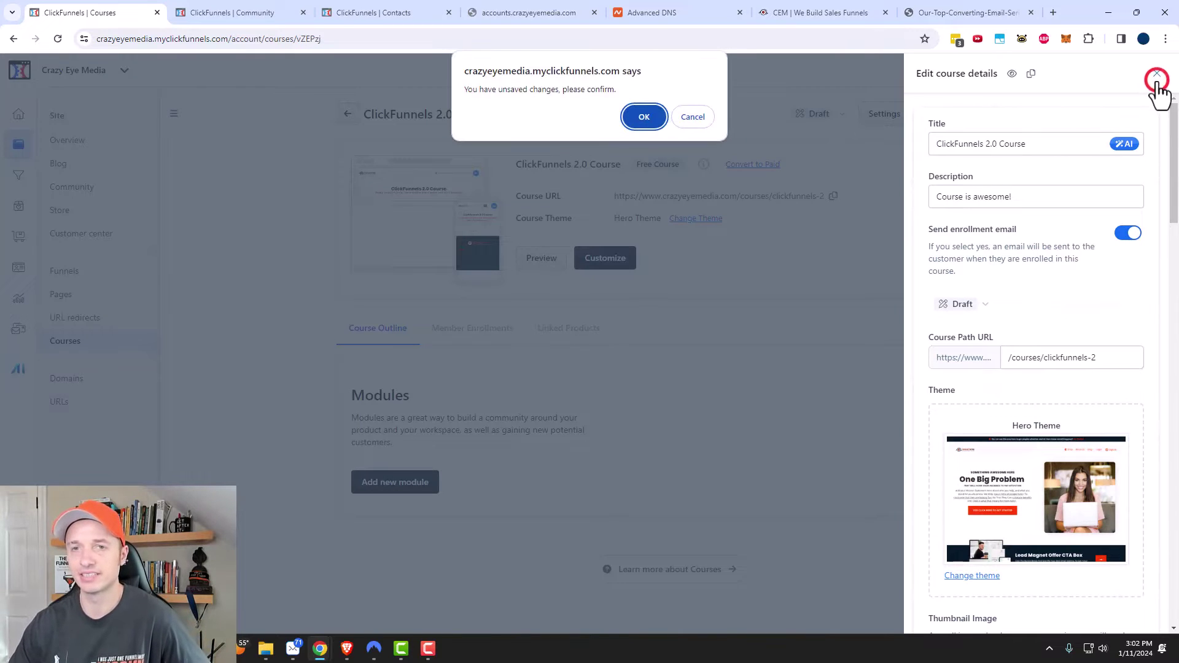
click(633, 118)
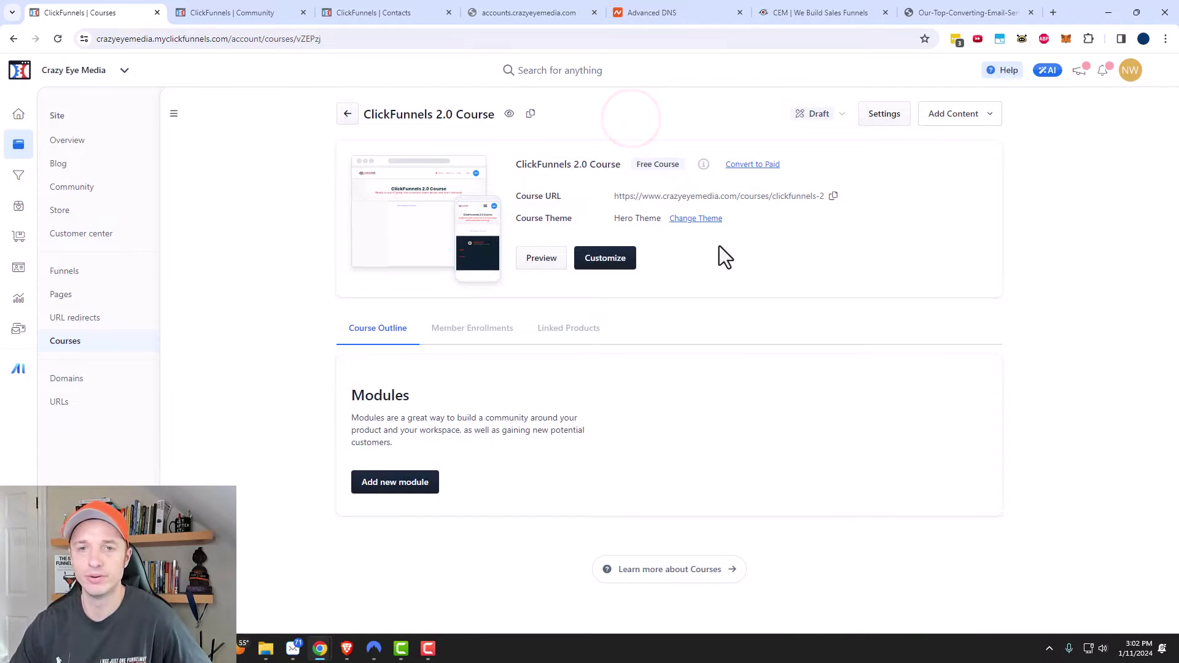
- View the options for adding content to the course and the linked products used to convert it to paid
click(973, 116)
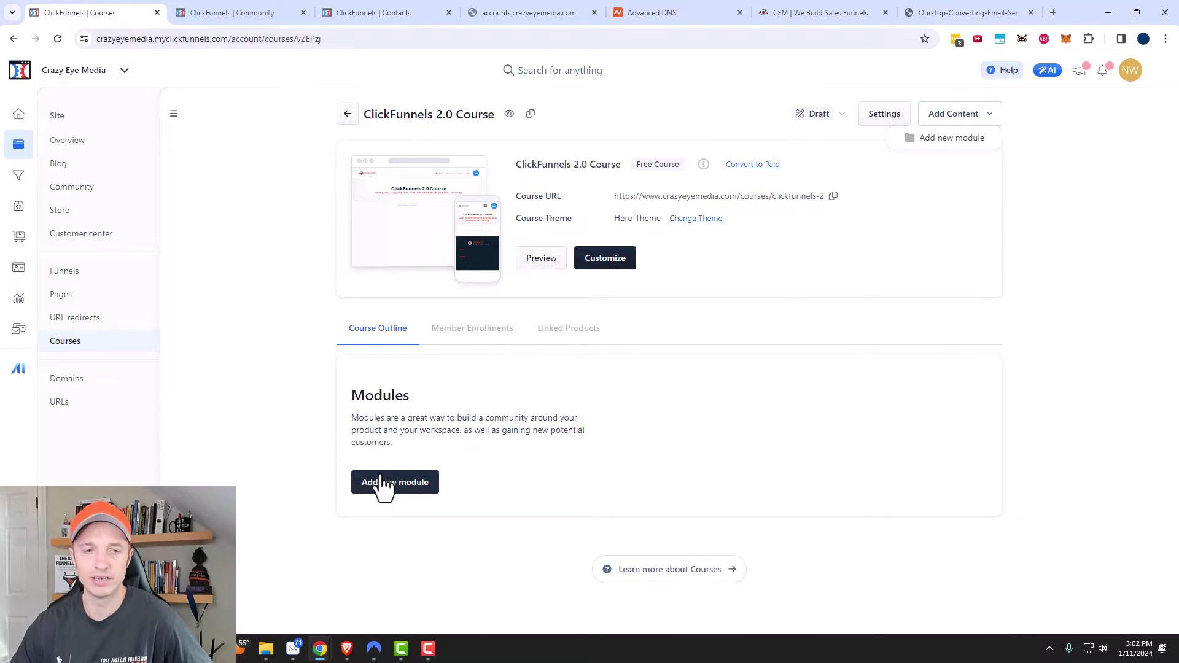
click(1092, 278)
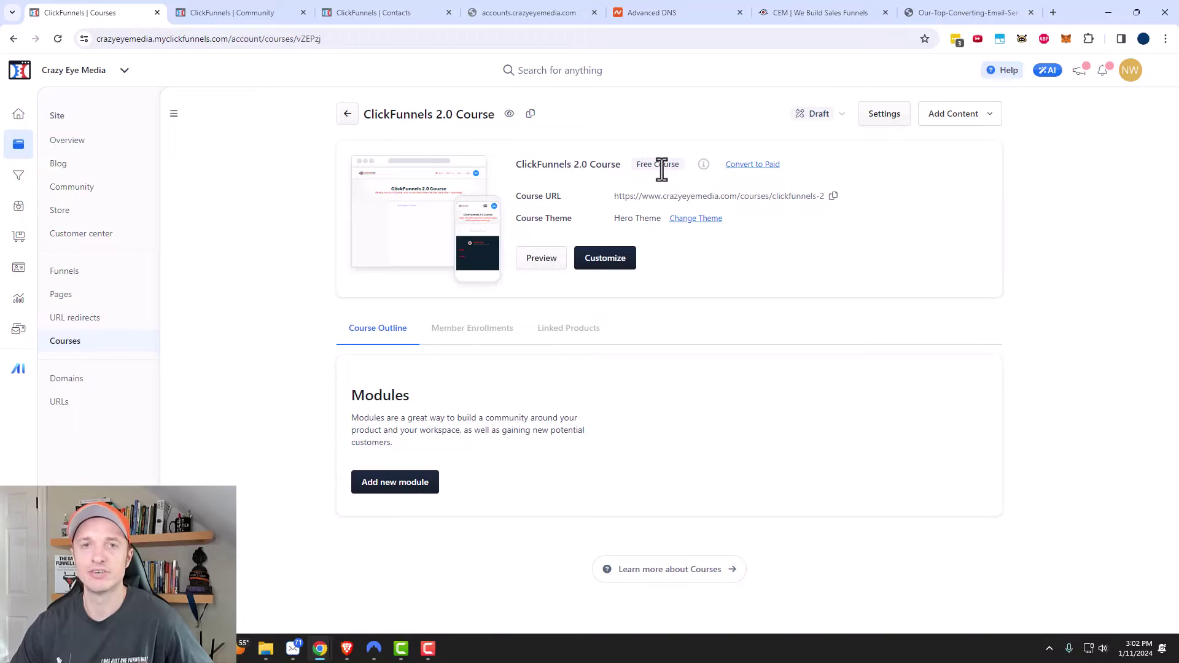
click(765, 170)
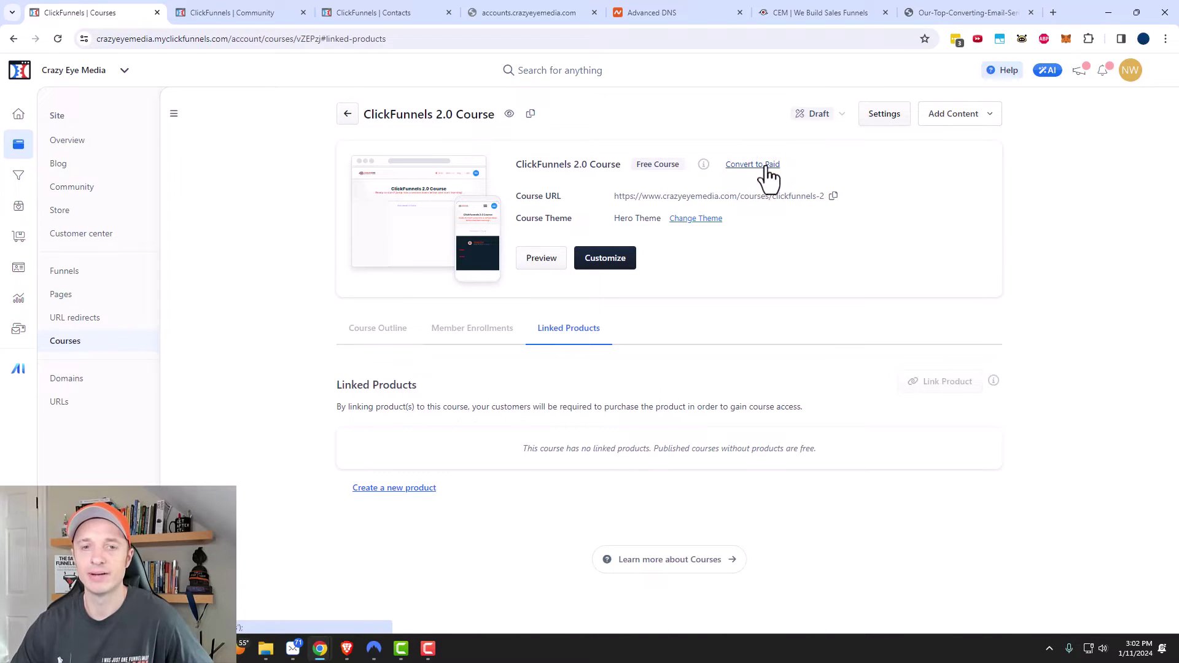
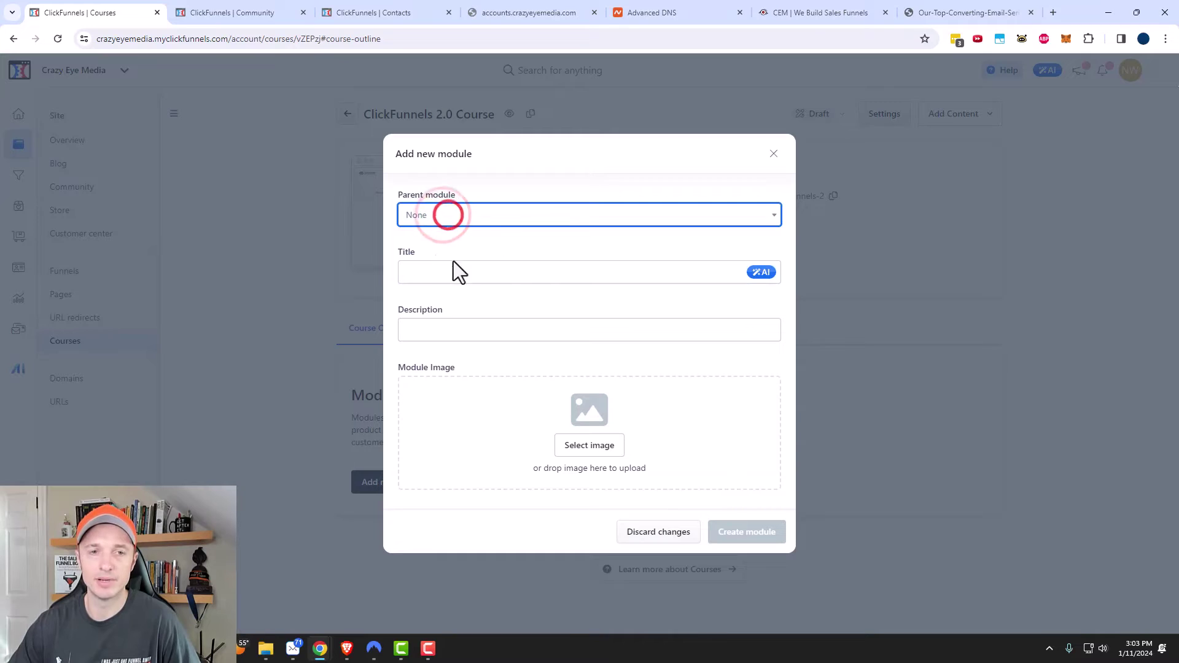
- Create a module titled Introduction with no parent module and the description "Intro to Course"
click(441, 219)
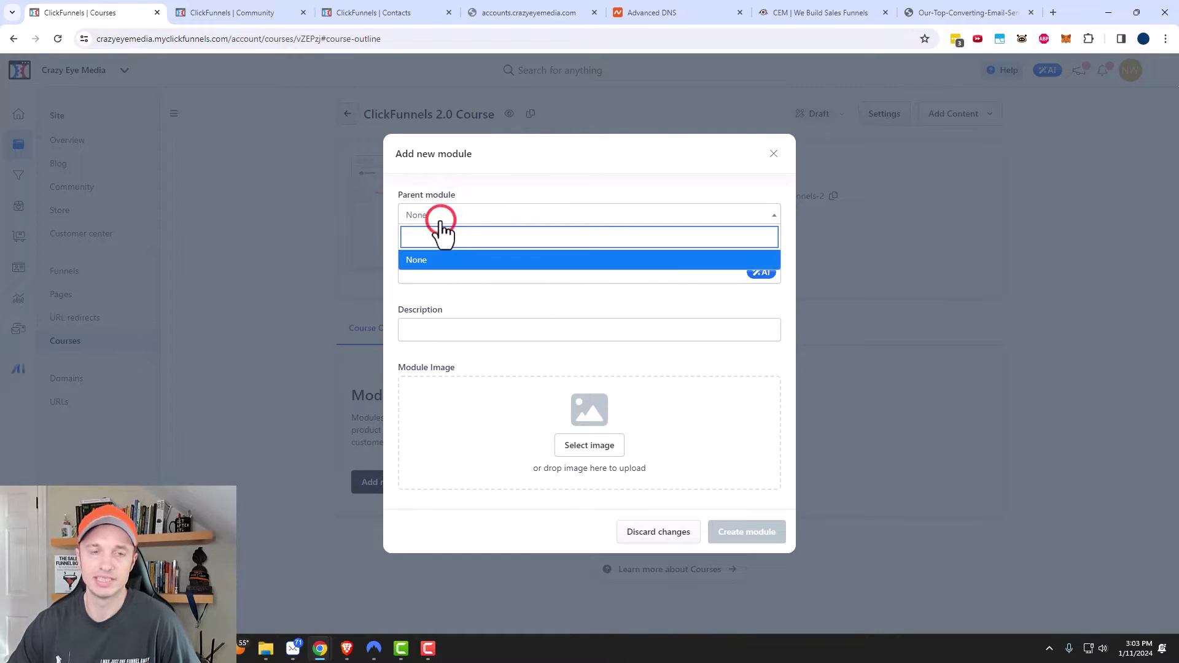
click(449, 218)
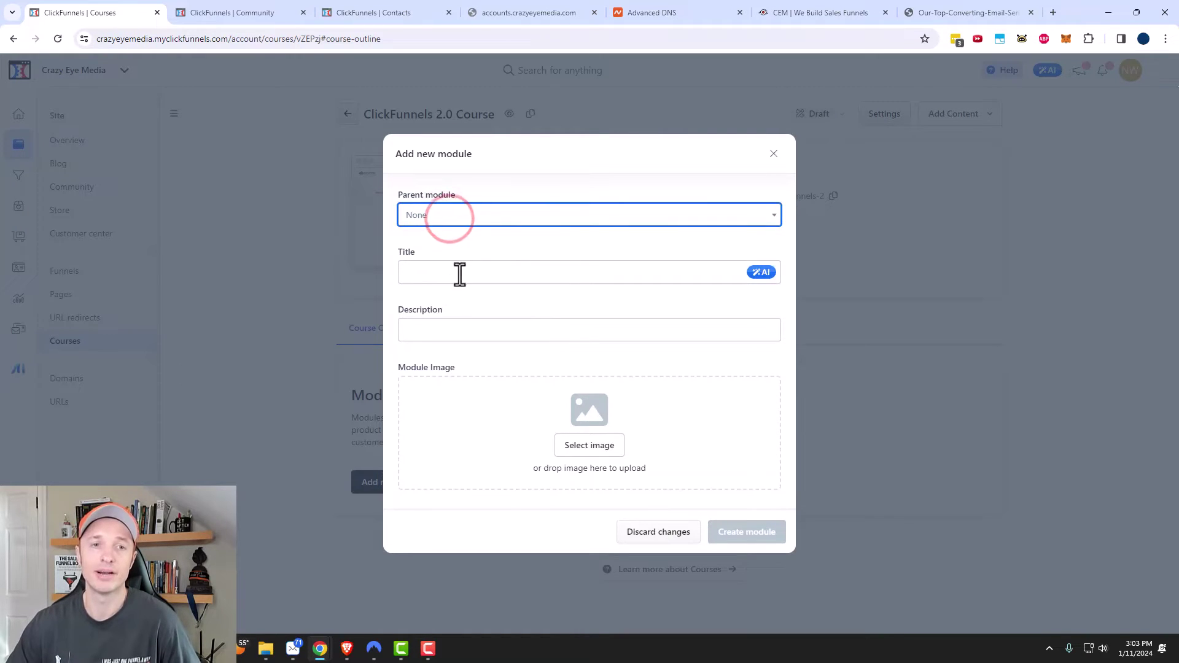
click(456, 270)
text(Introduction)
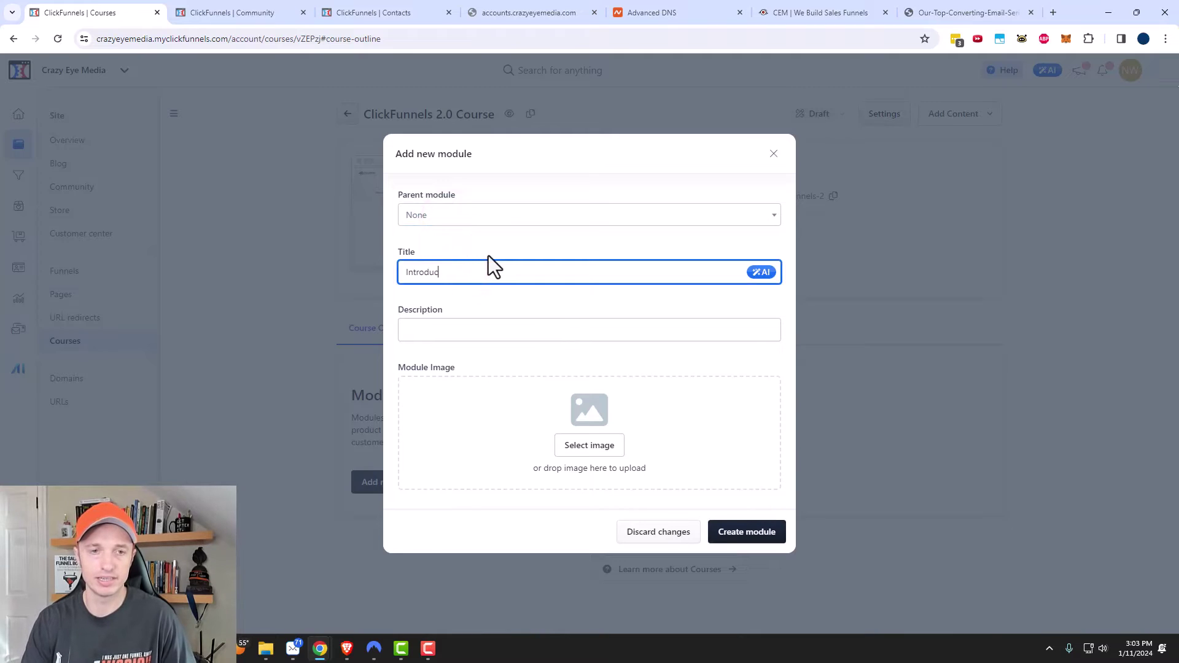
click(493, 326)
text(Intro to Course)
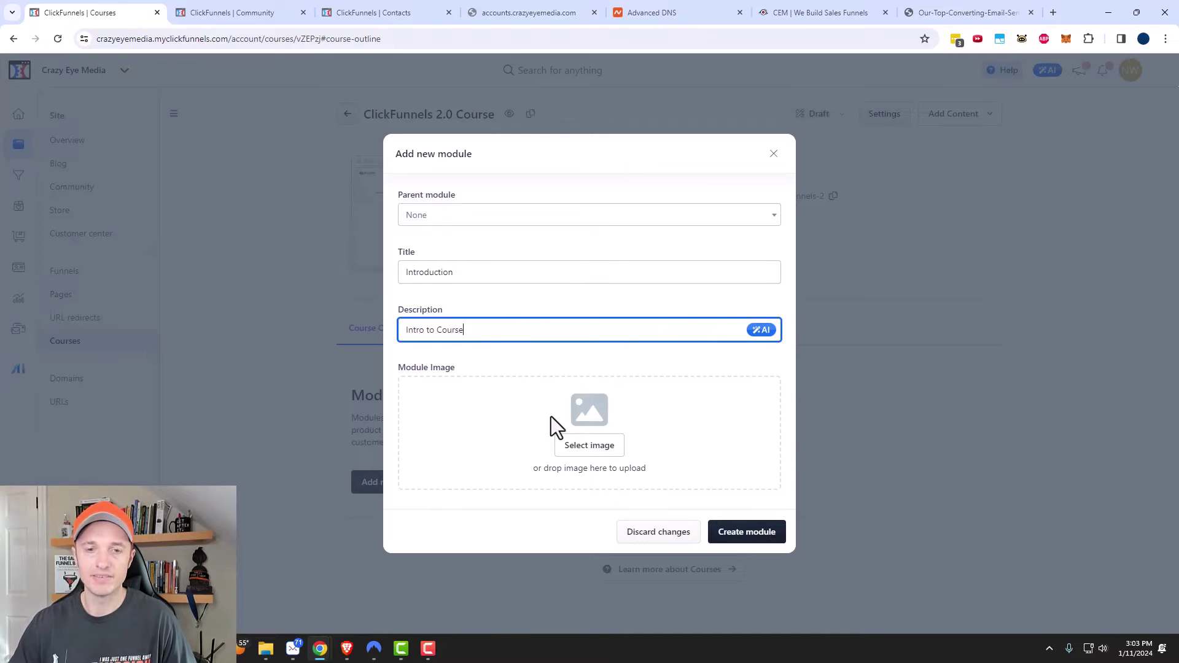
click(758, 533)
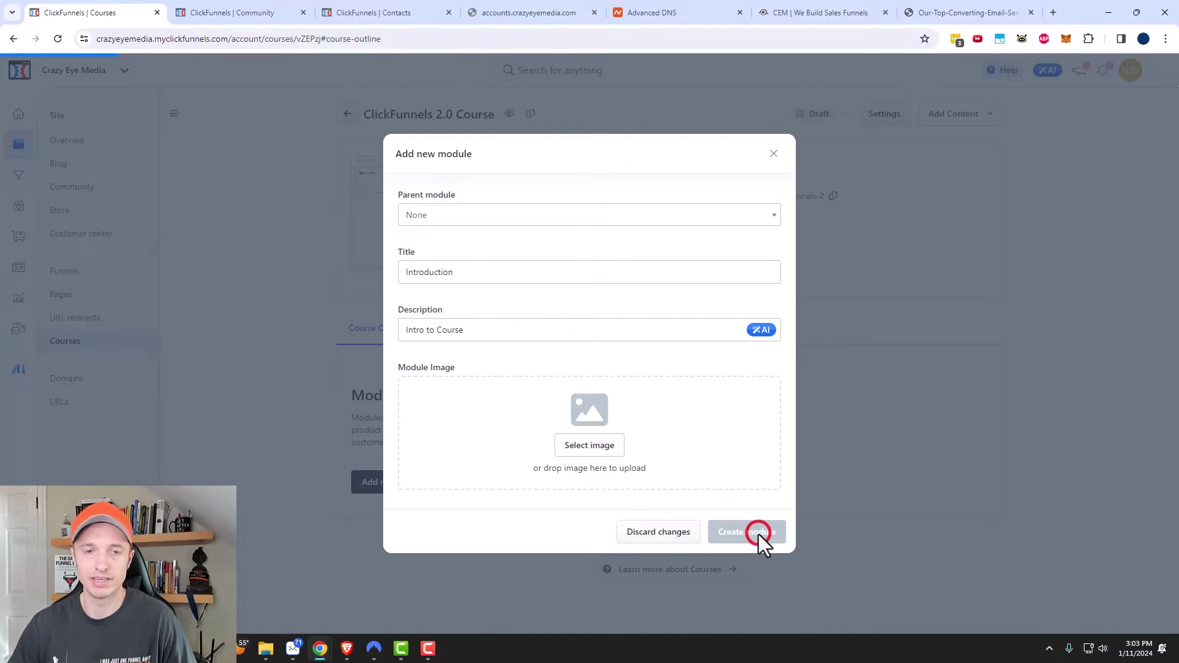
- Create a submodule titled ClickFunnels Classic under the Introduction module
click(602, 216)
click(455, 280)
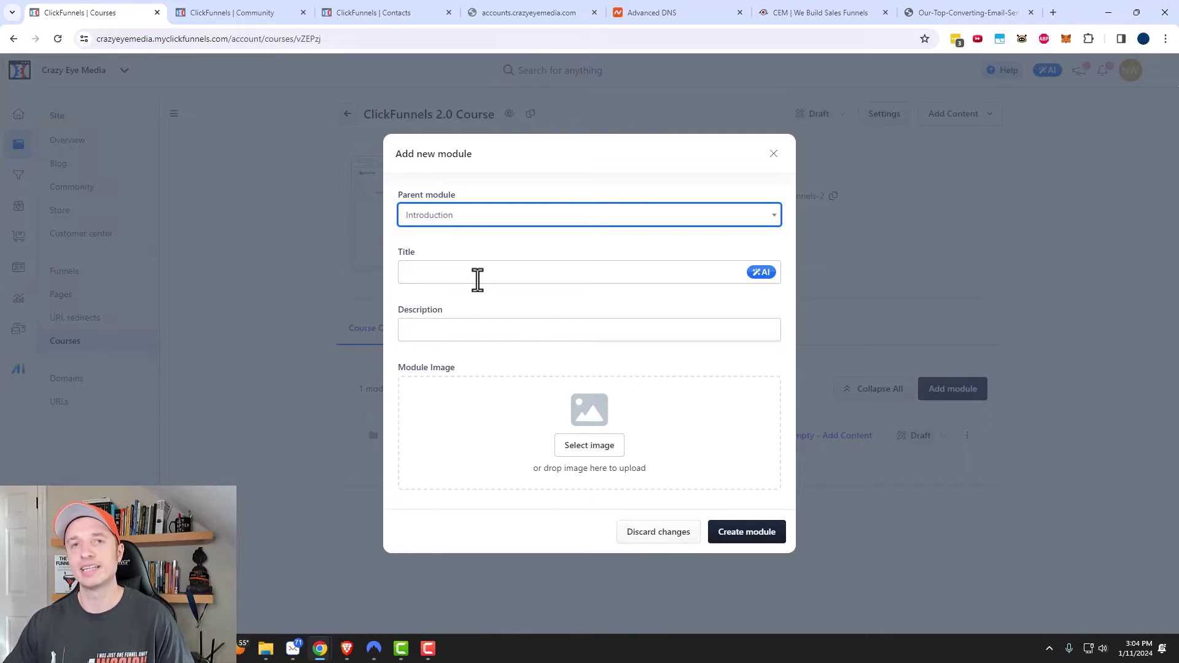
click(478, 275)
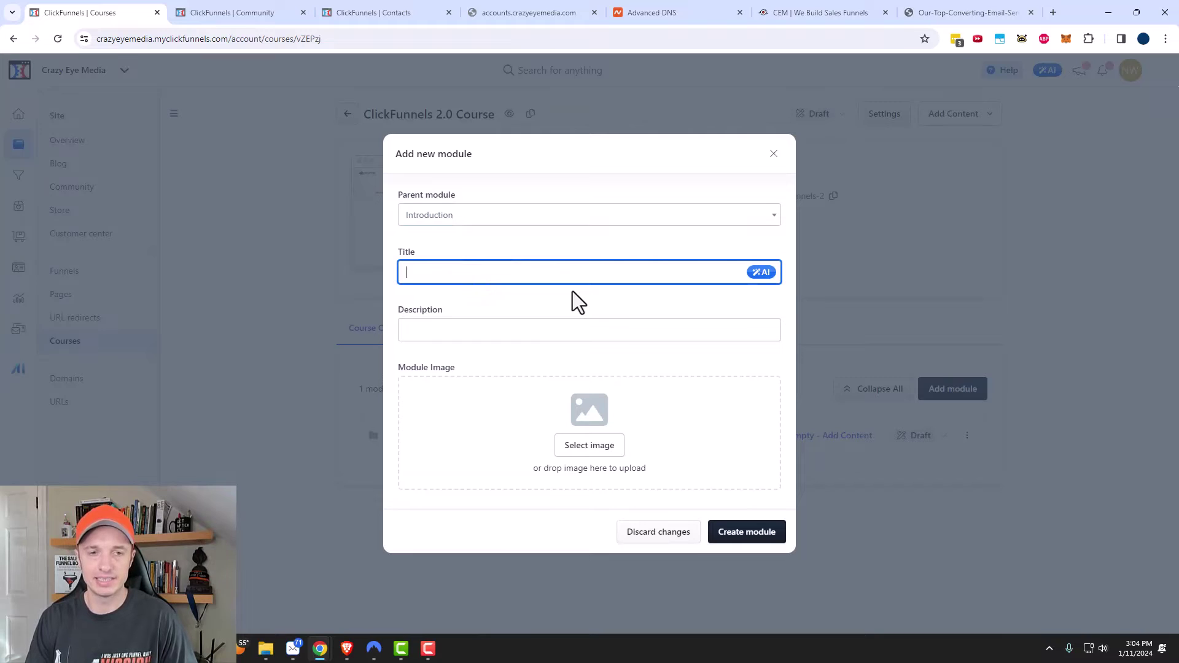
text(ClickFunnels Classic)
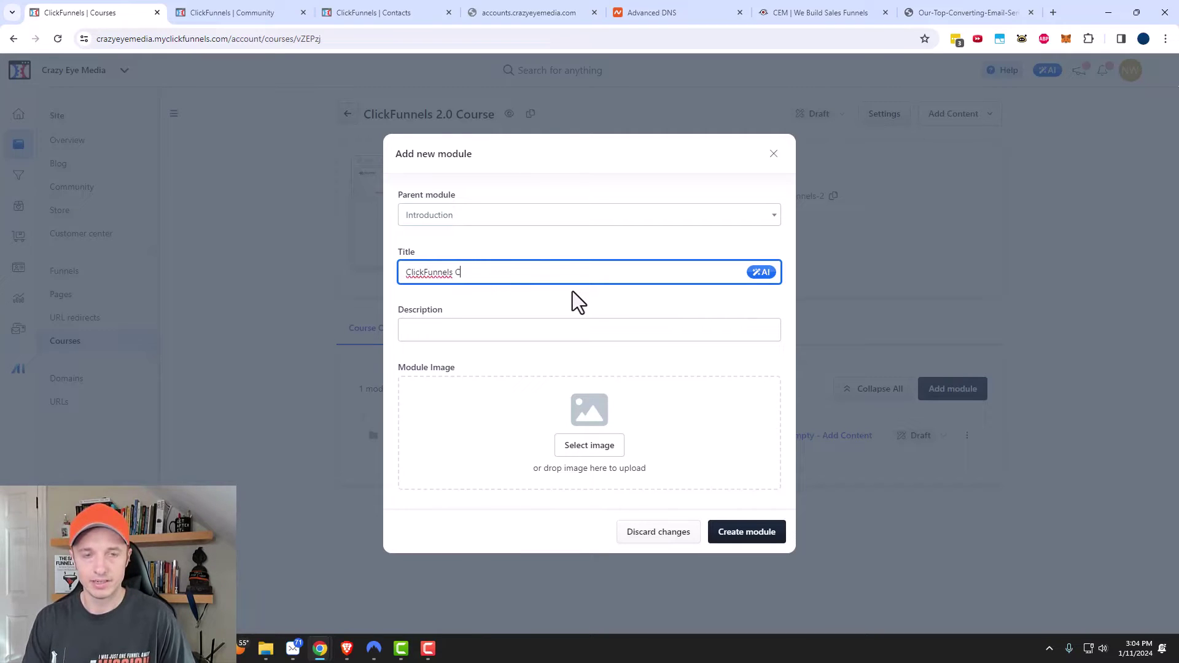
click(779, 533)
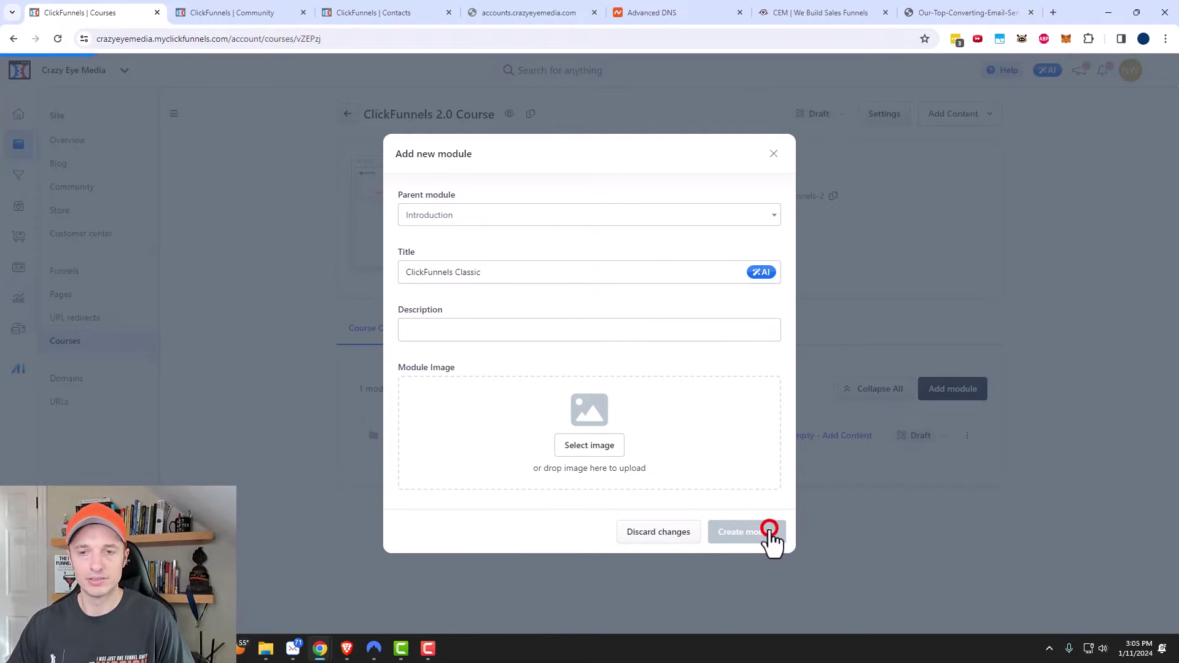
- Add another submodule under Introduction, titled ClickFunnels 2.0
click(955, 392)
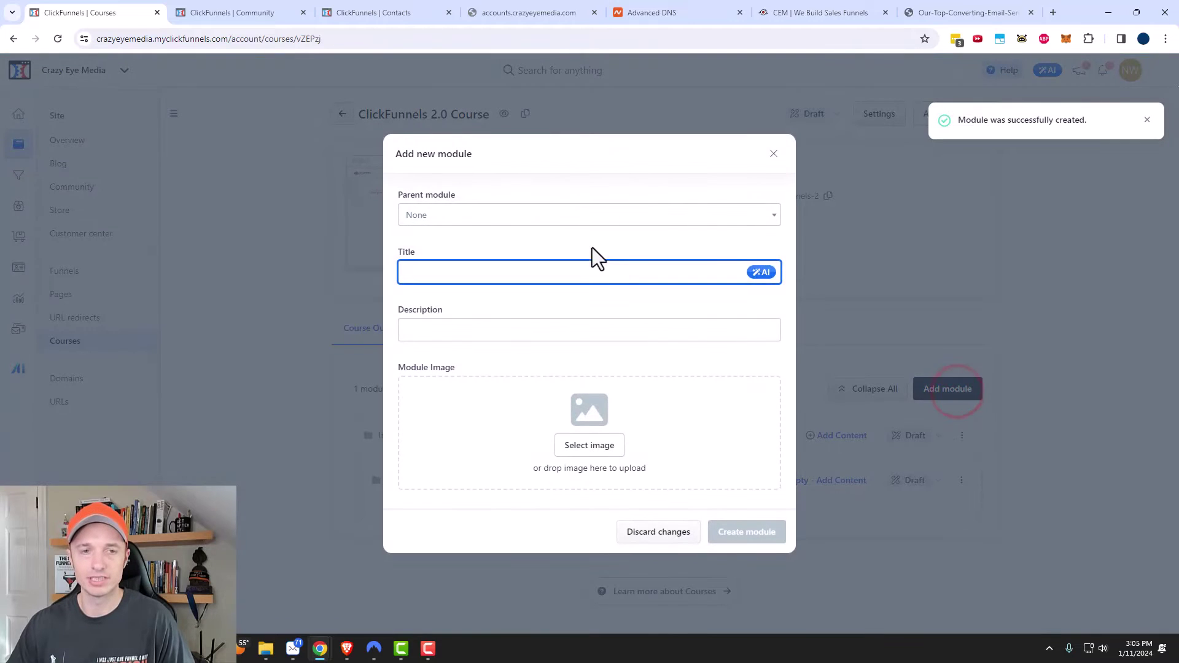
click(586, 216)
click(520, 282)
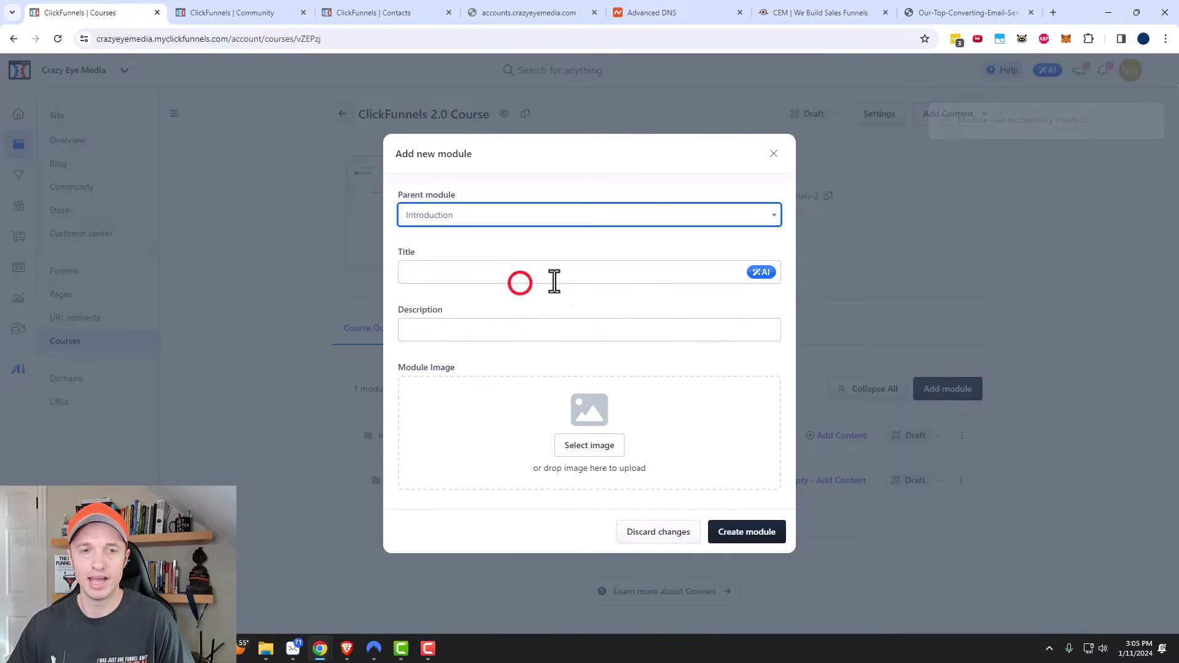
click(551, 272)
text(ClickFunnels 2.0)
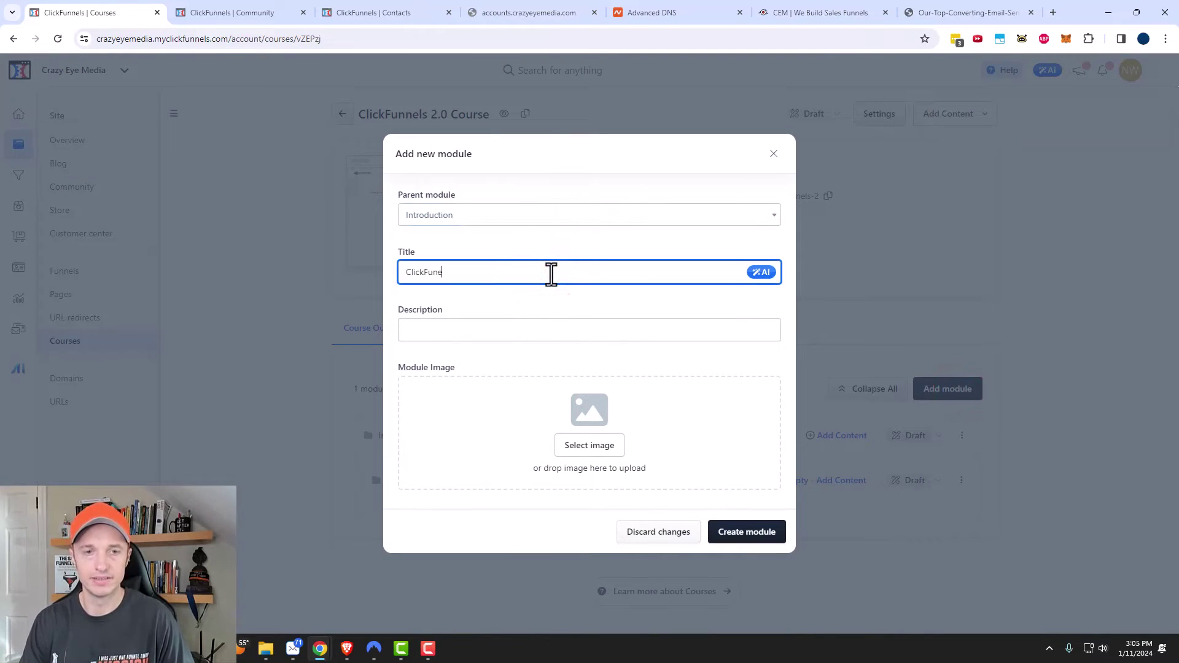
click(754, 539)
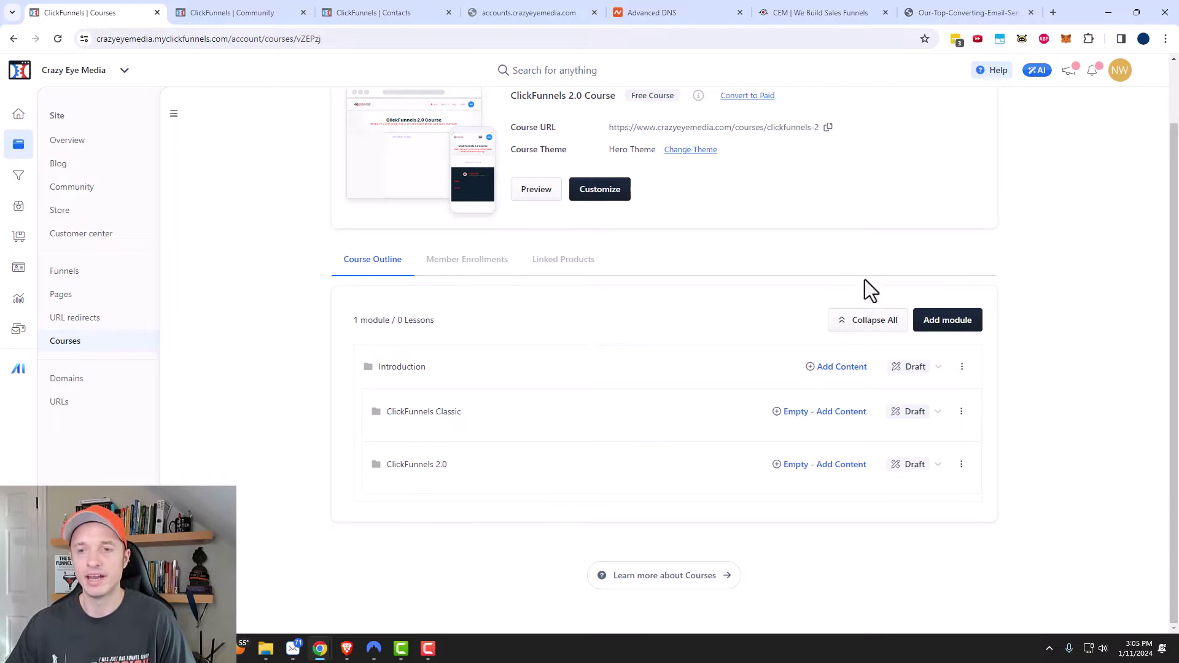
click(946, 324)
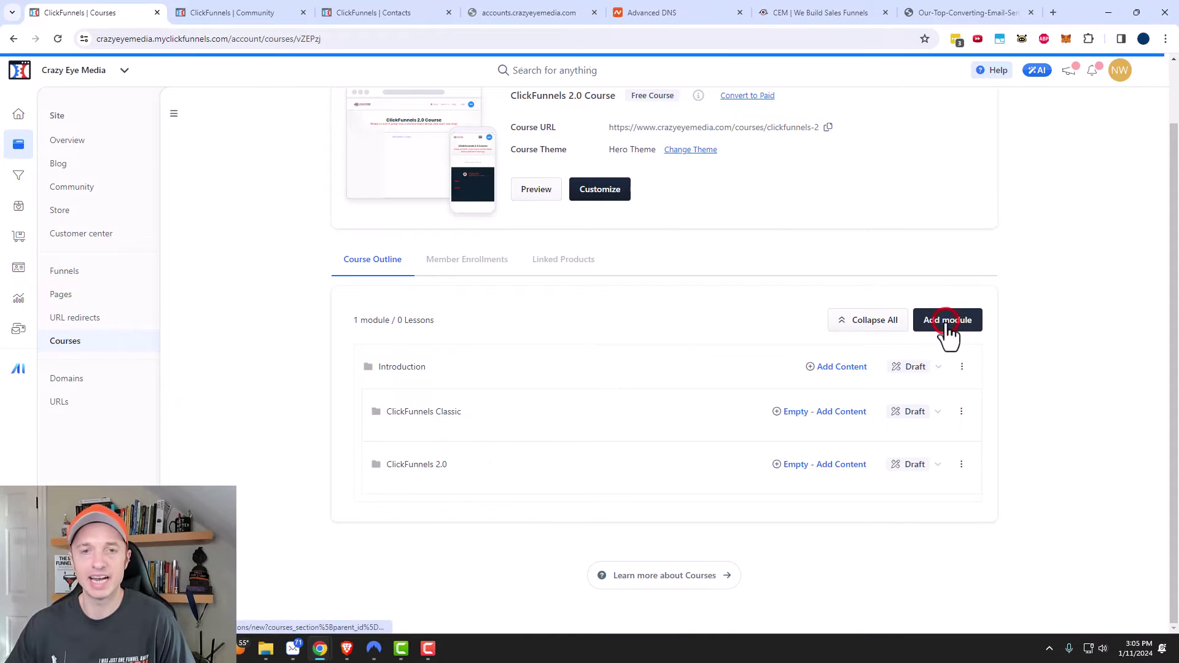
click(526, 216)
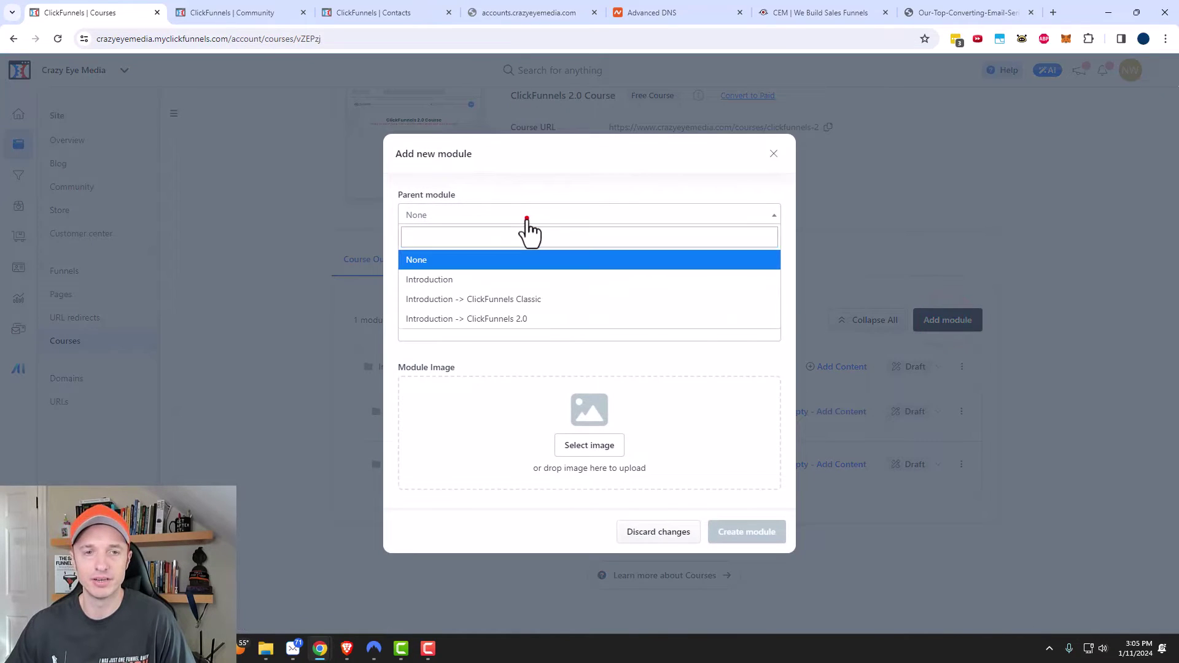
click(509, 320)
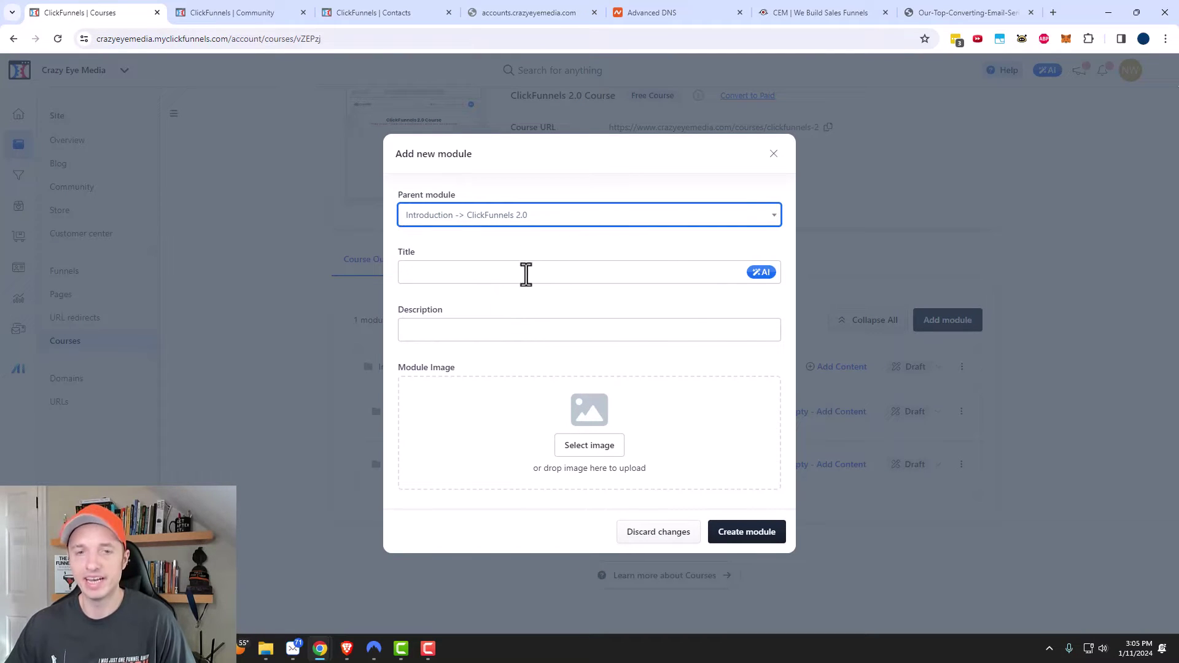
click(774, 155)
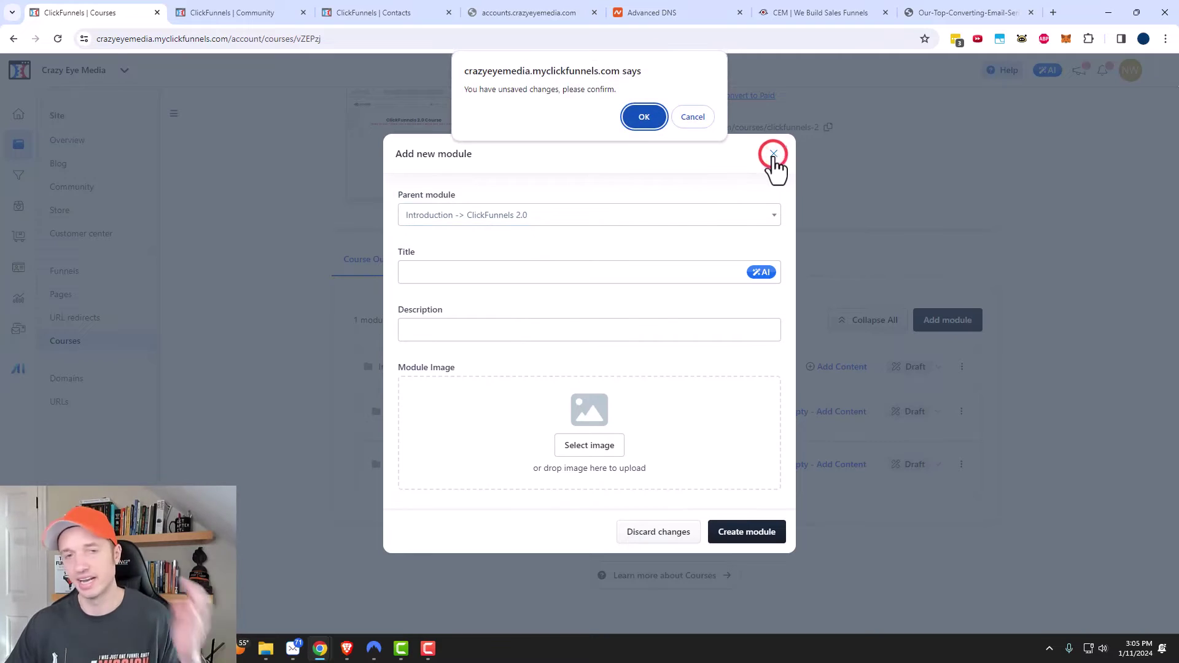
click(639, 126)
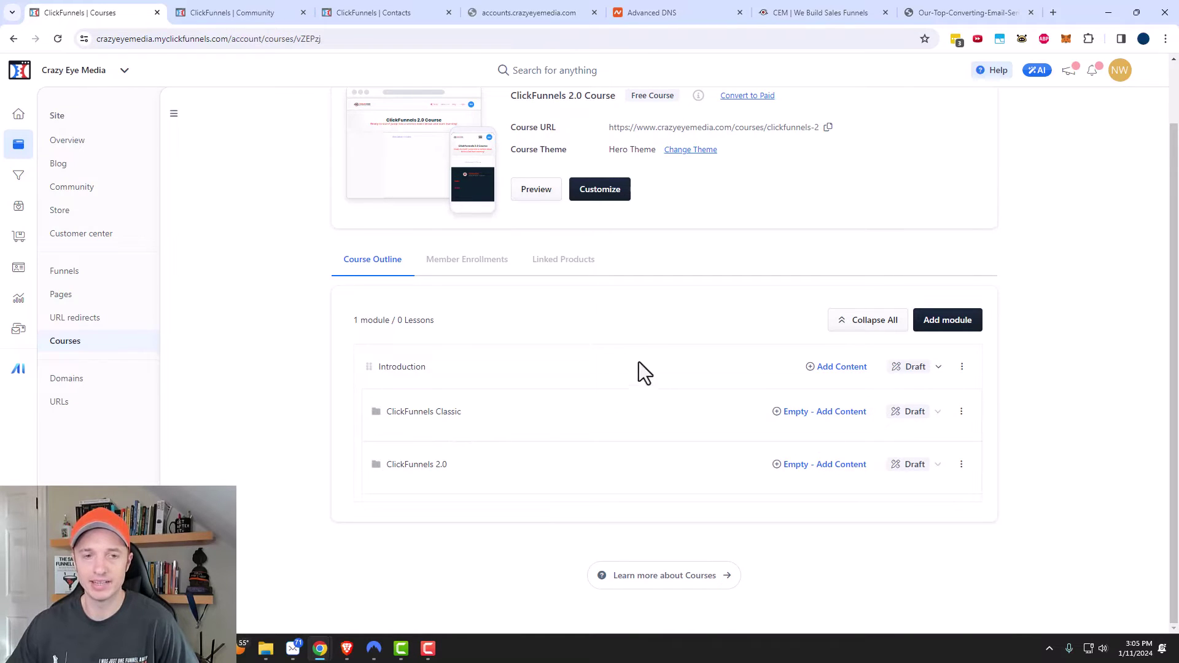
- Create a lesson titled "Welcome to the course!" under the Introduction module and move it above the two submodules
click(841, 368)
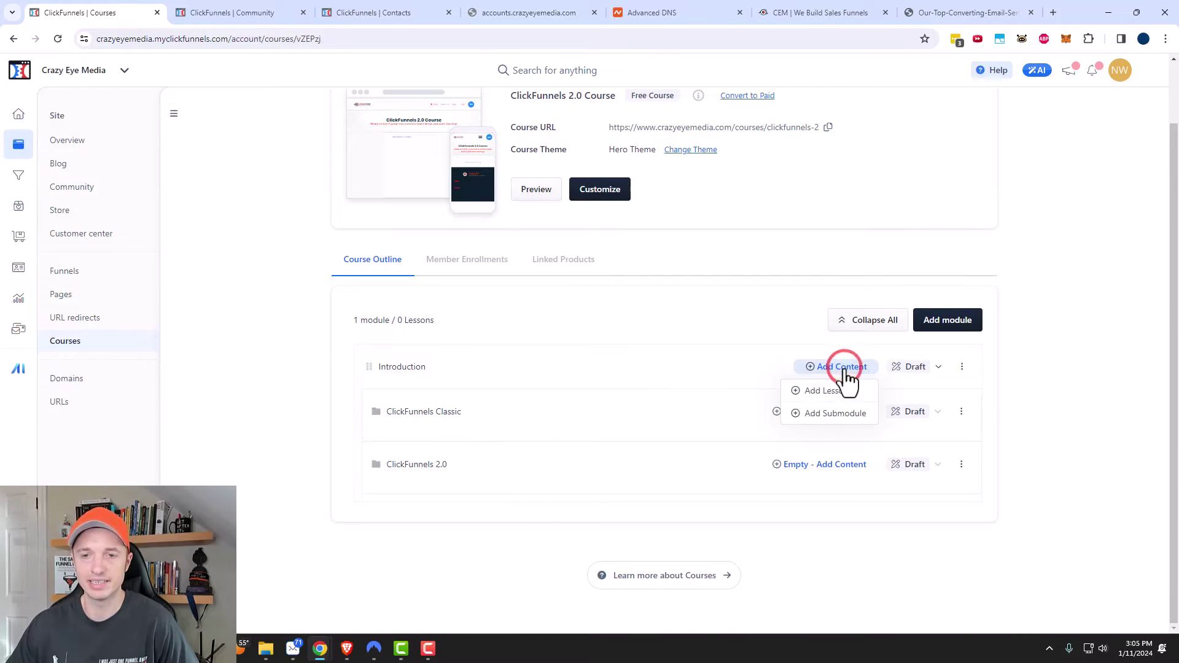
click(840, 393)
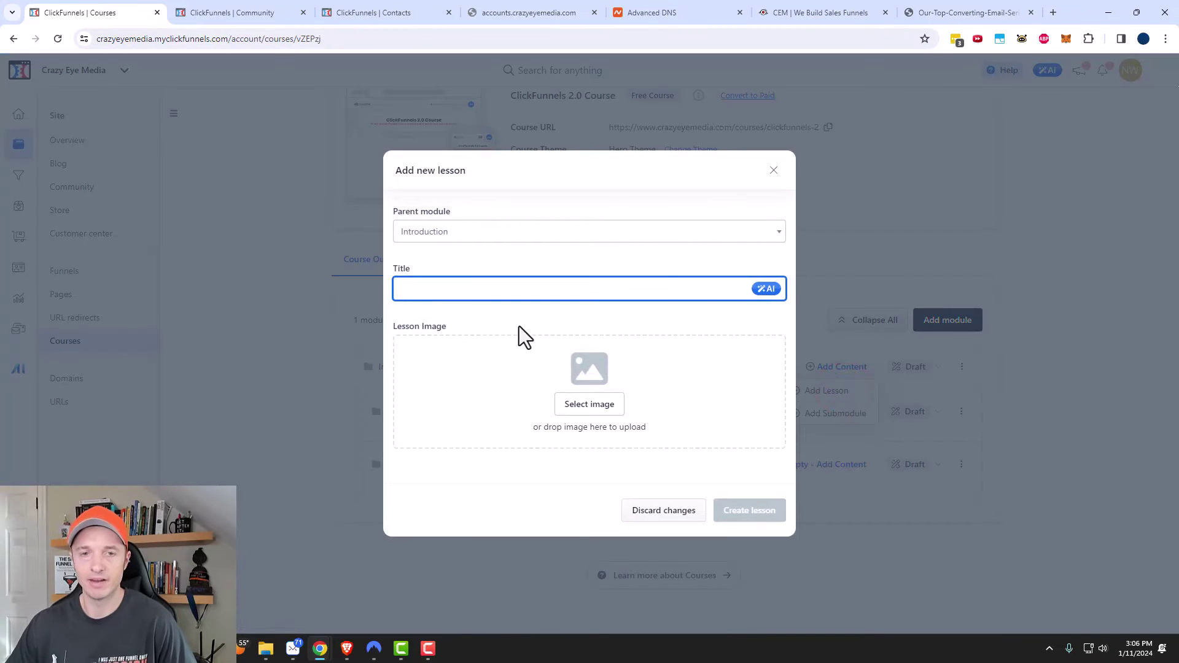
text(Welcome to)
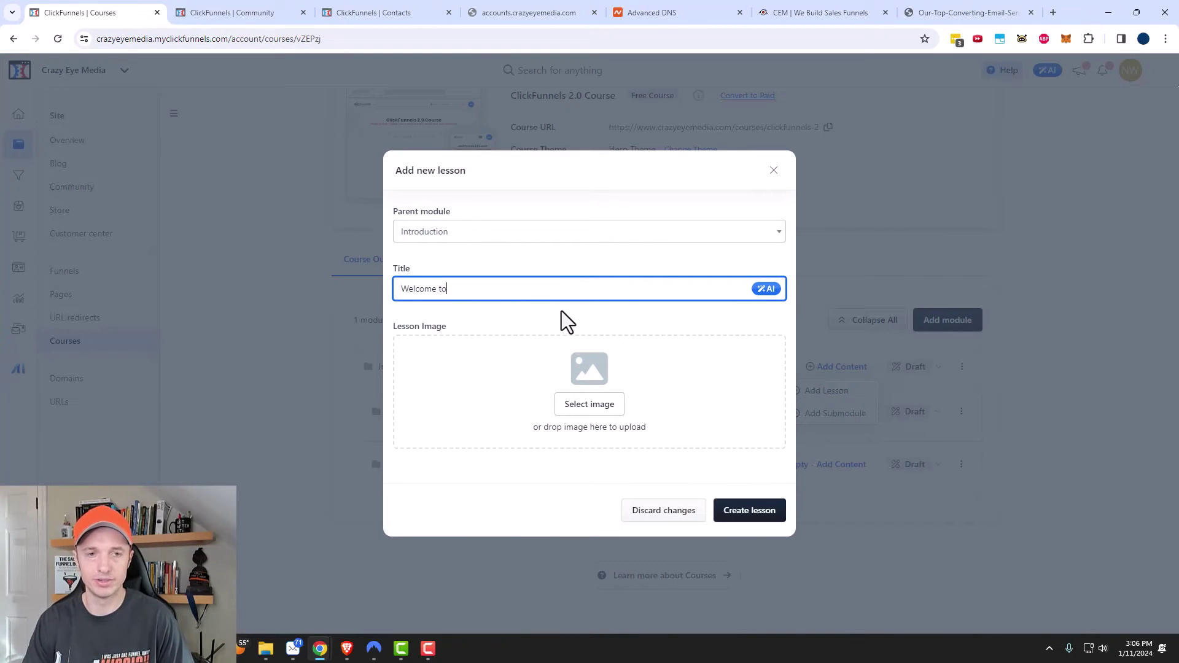
text( the course!)
click(731, 518)
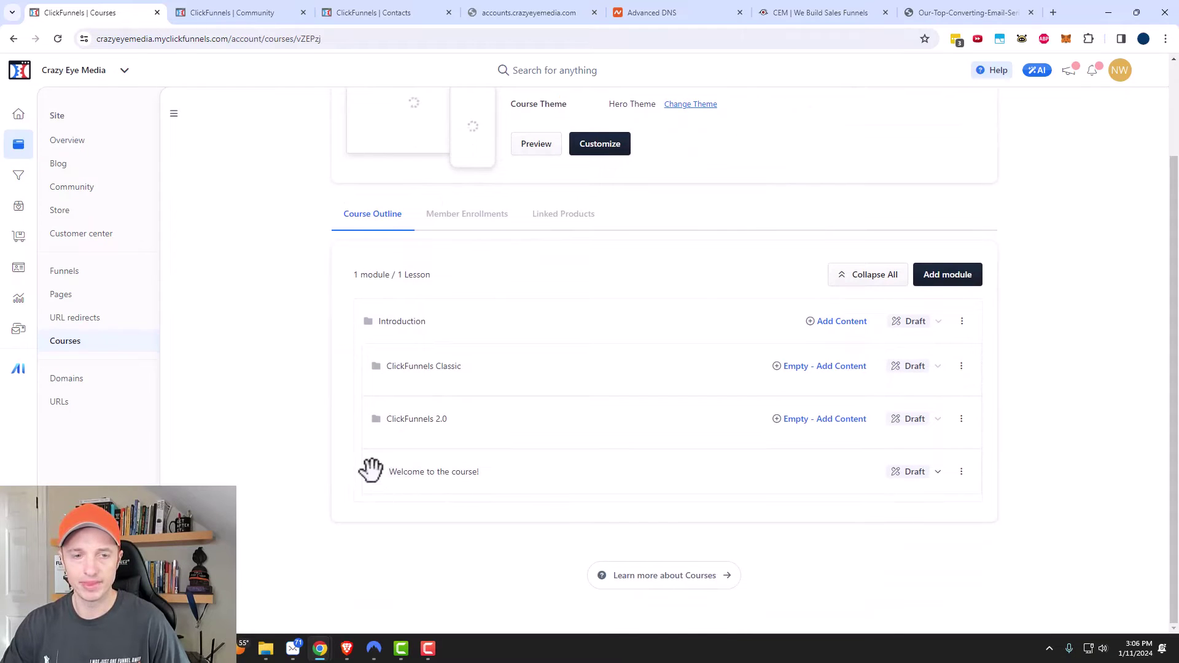
drag(377, 473, 392, 362)
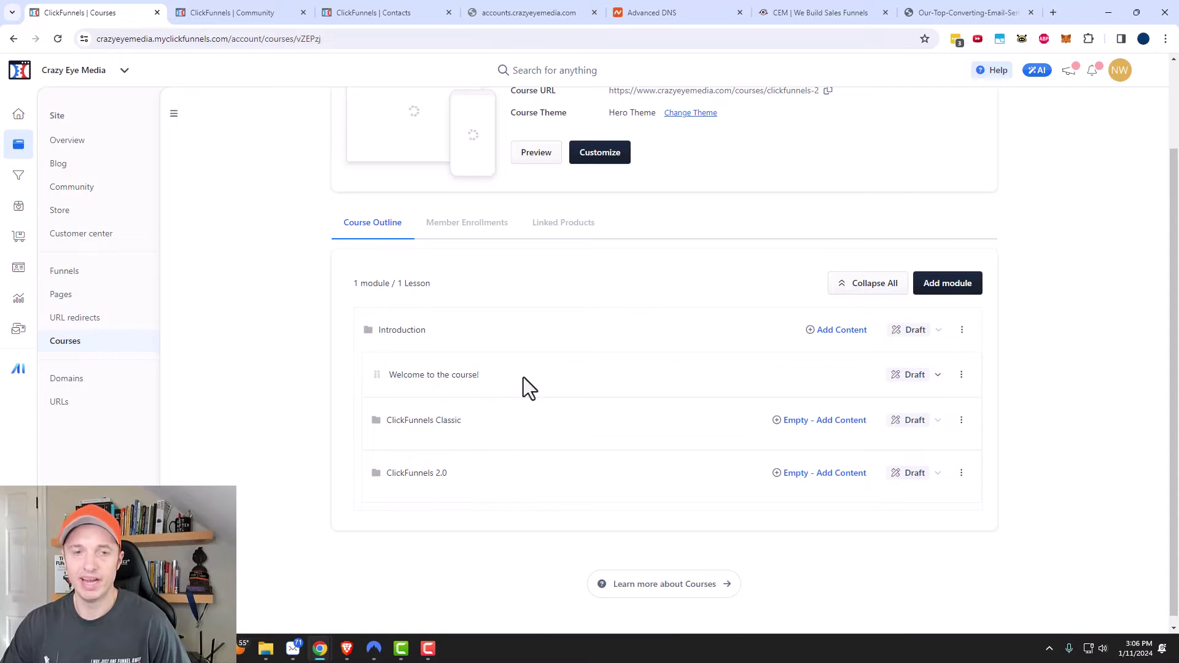
- Open the "Welcome to the course!" lesson for editing, upload a video to the gallery and assign it as the lesson's video
click(433, 376)
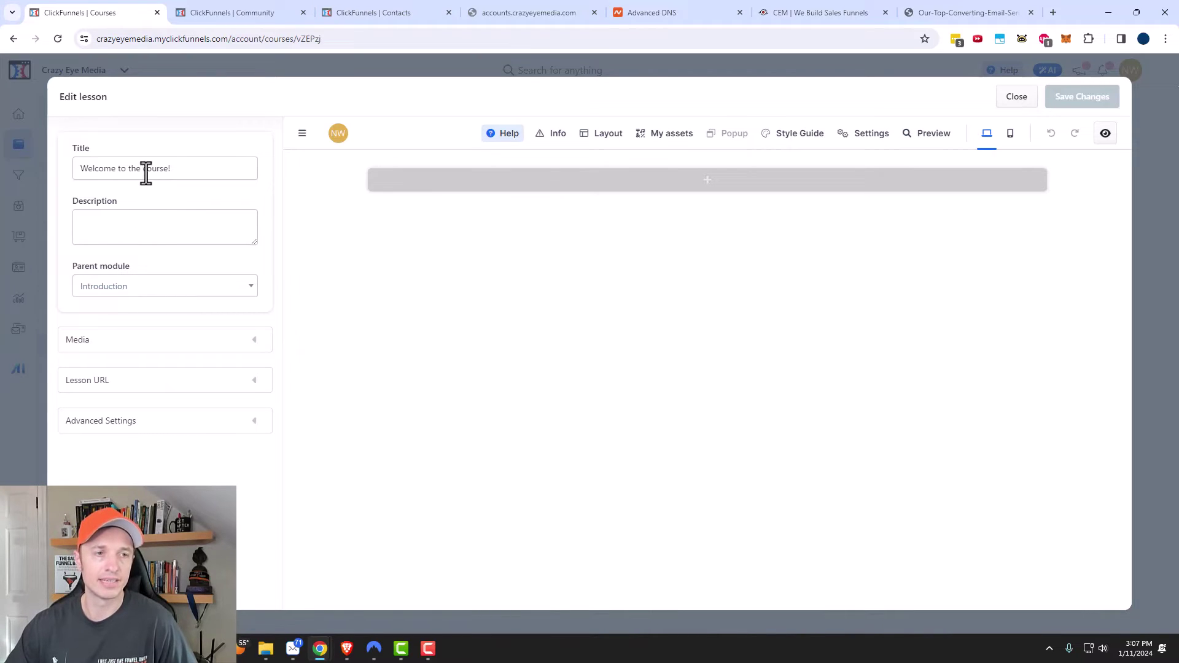
click(148, 229)
click(211, 257)
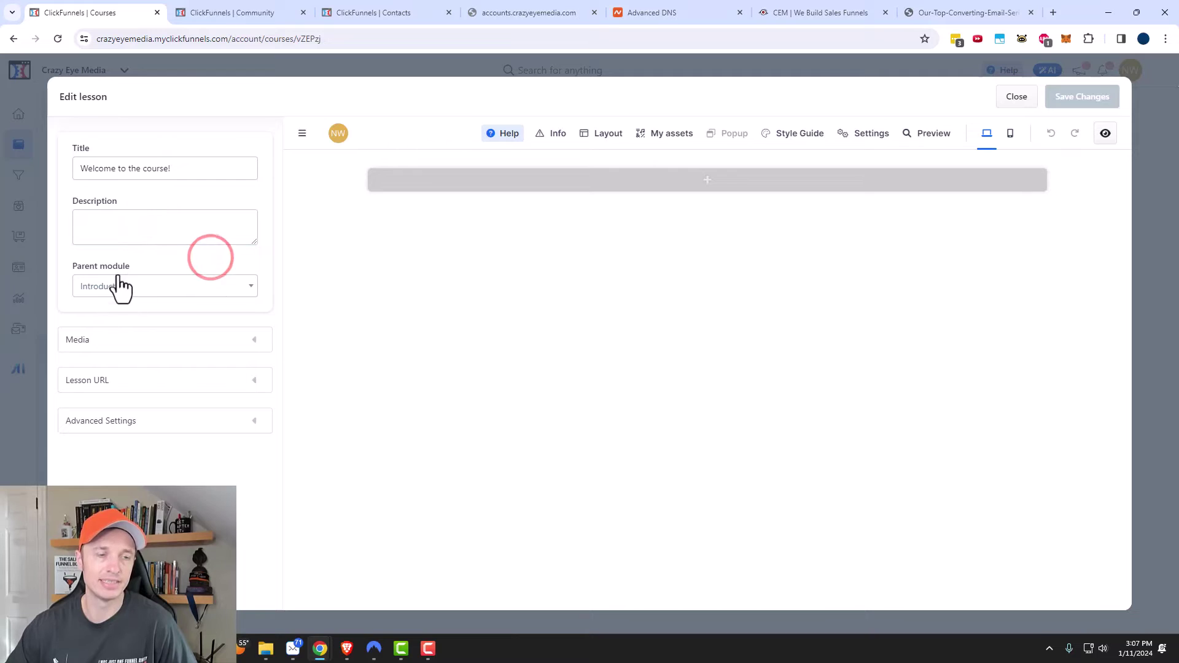
click(228, 343)
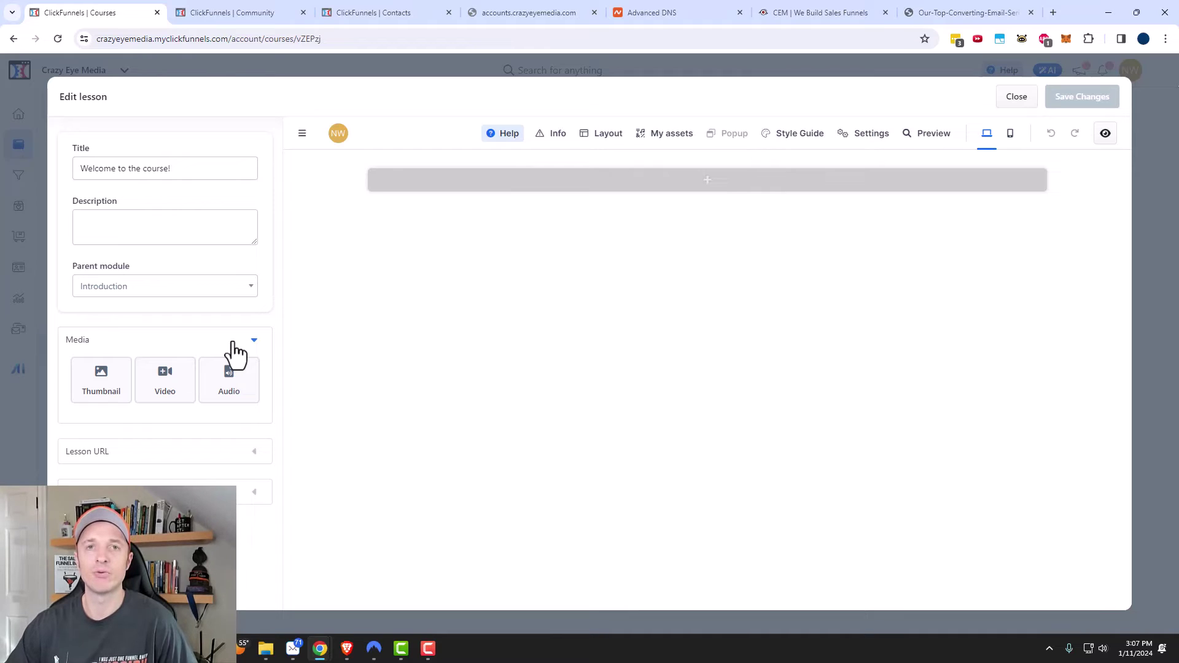
click(184, 394)
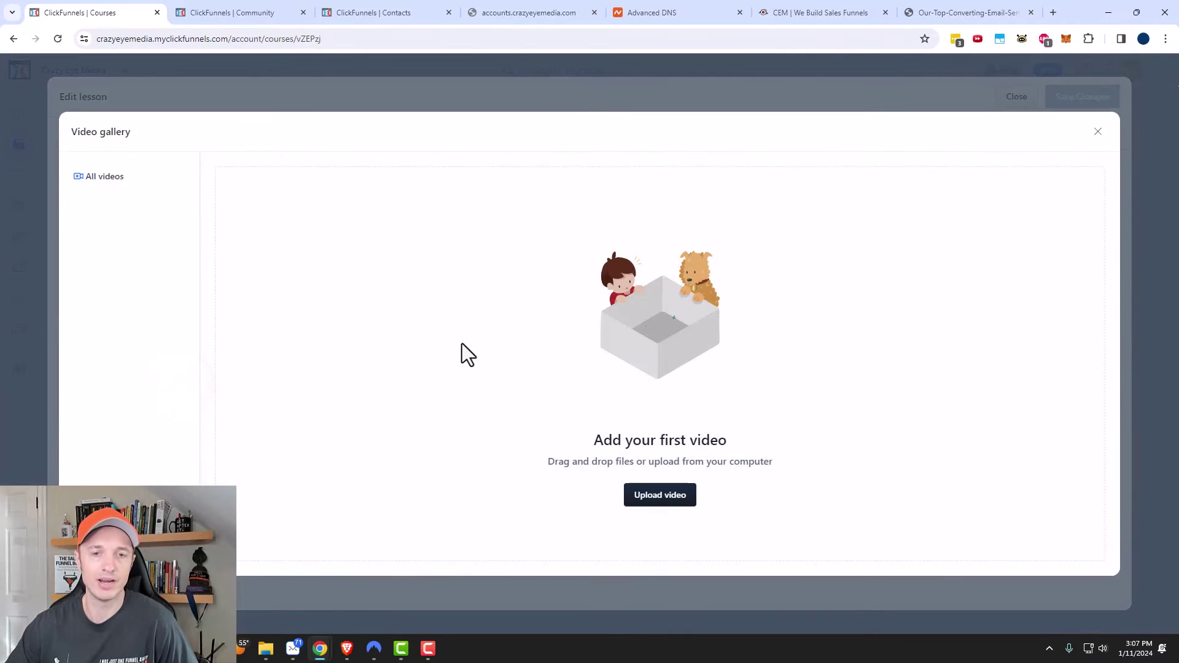
click(654, 494)
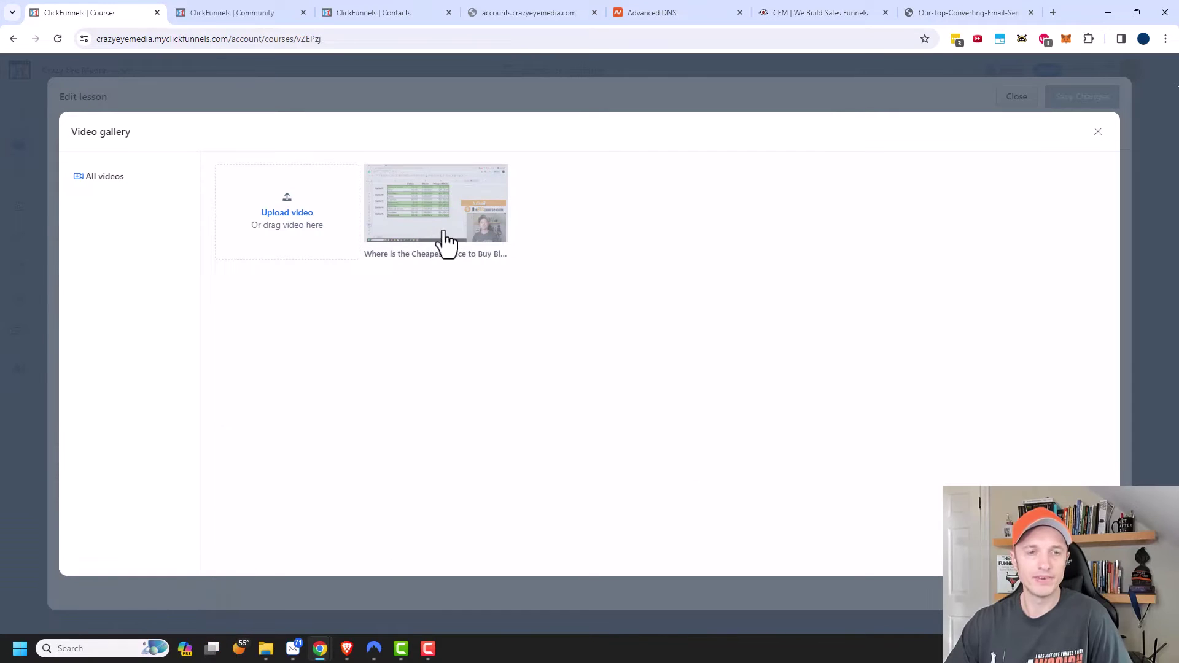
click(444, 224)
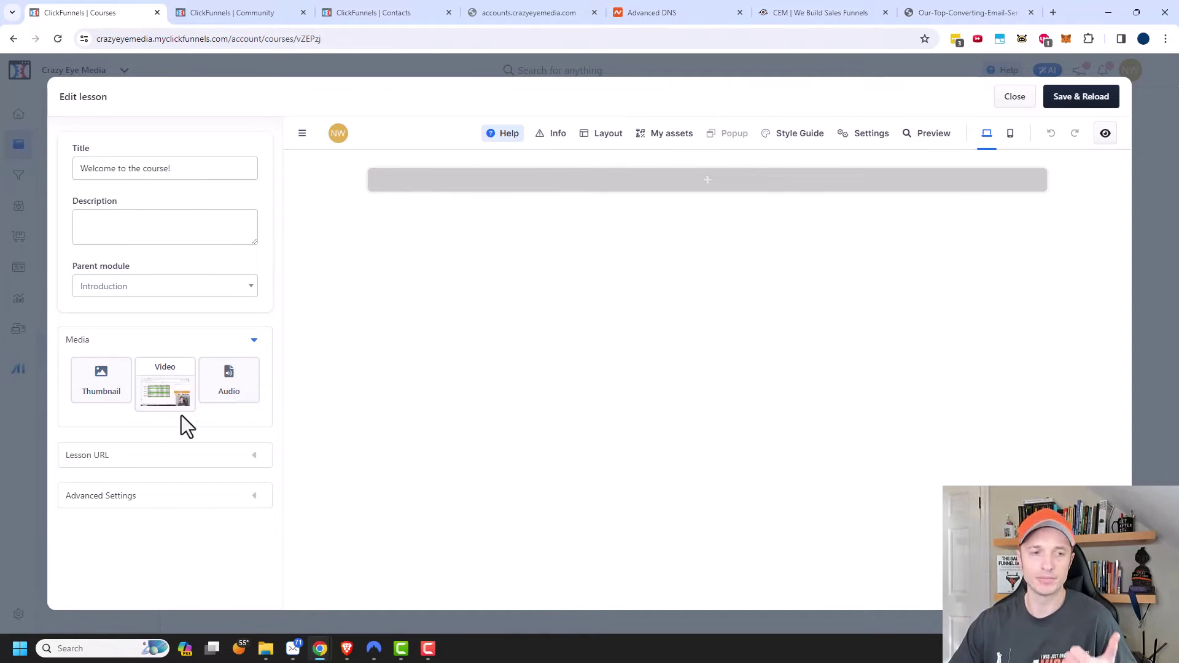
- Review the lesson's video options, its URL settings and its advanced settings for style and template page
mouse_move(187, 408)
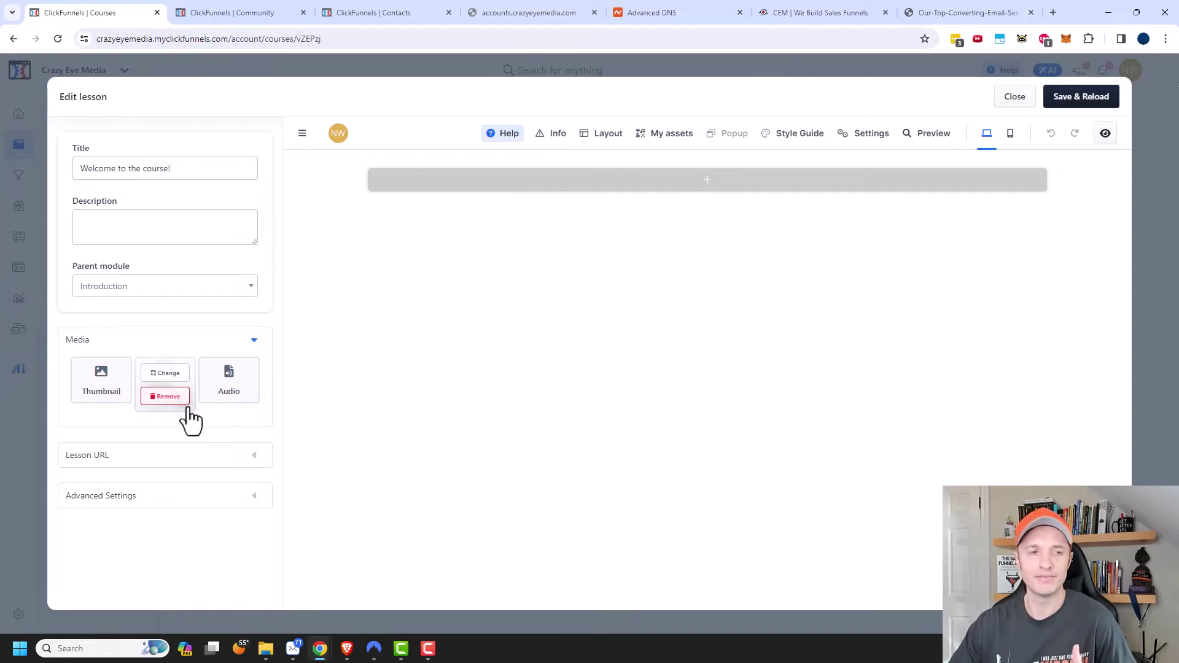
click(199, 457)
scroll(196, 480, down, 1)
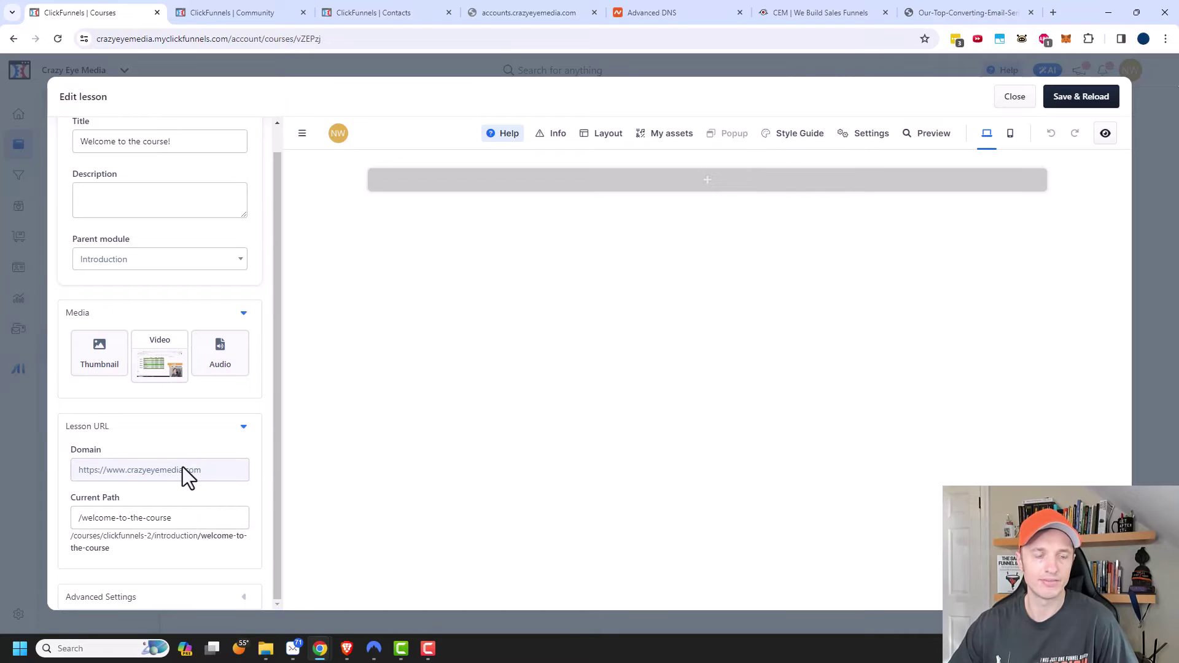
click(139, 597)
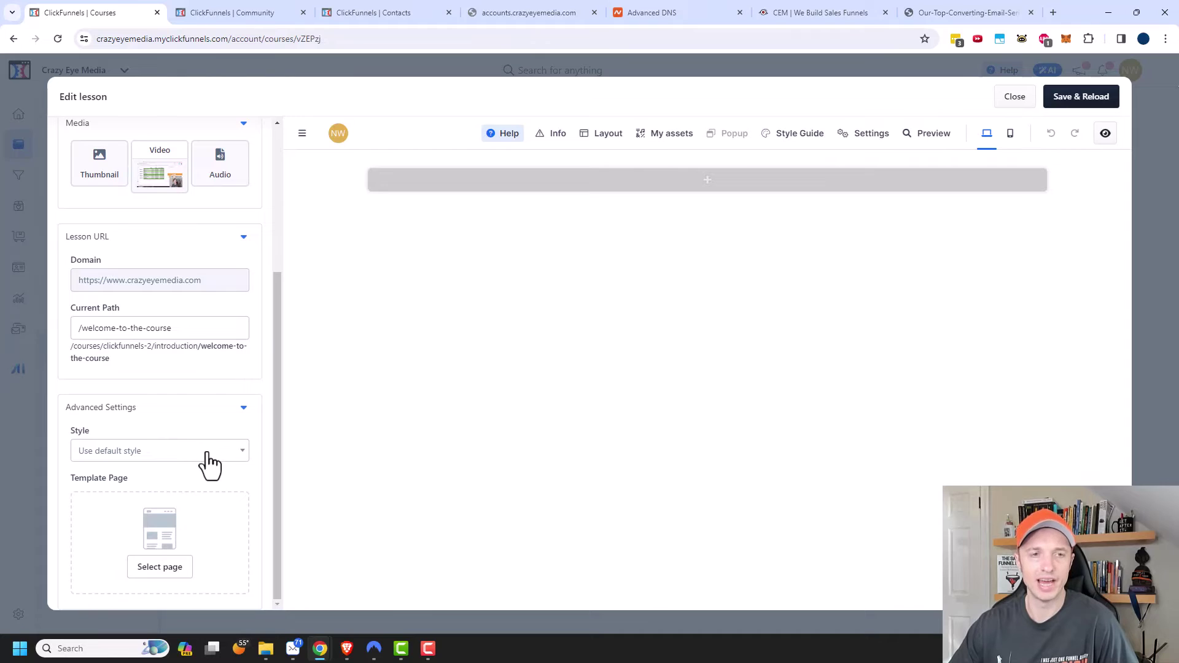
scroll(209, 465, up, 3)
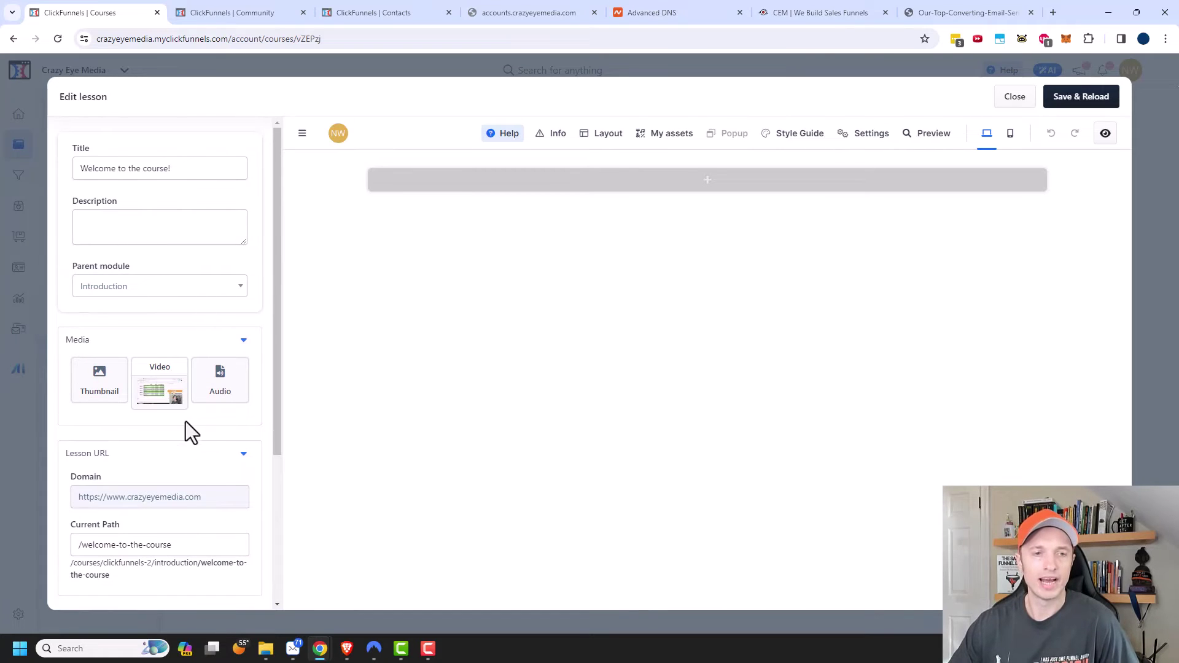
- Add a full page section to the lesson body and place a paragraph element in it
click(698, 182)
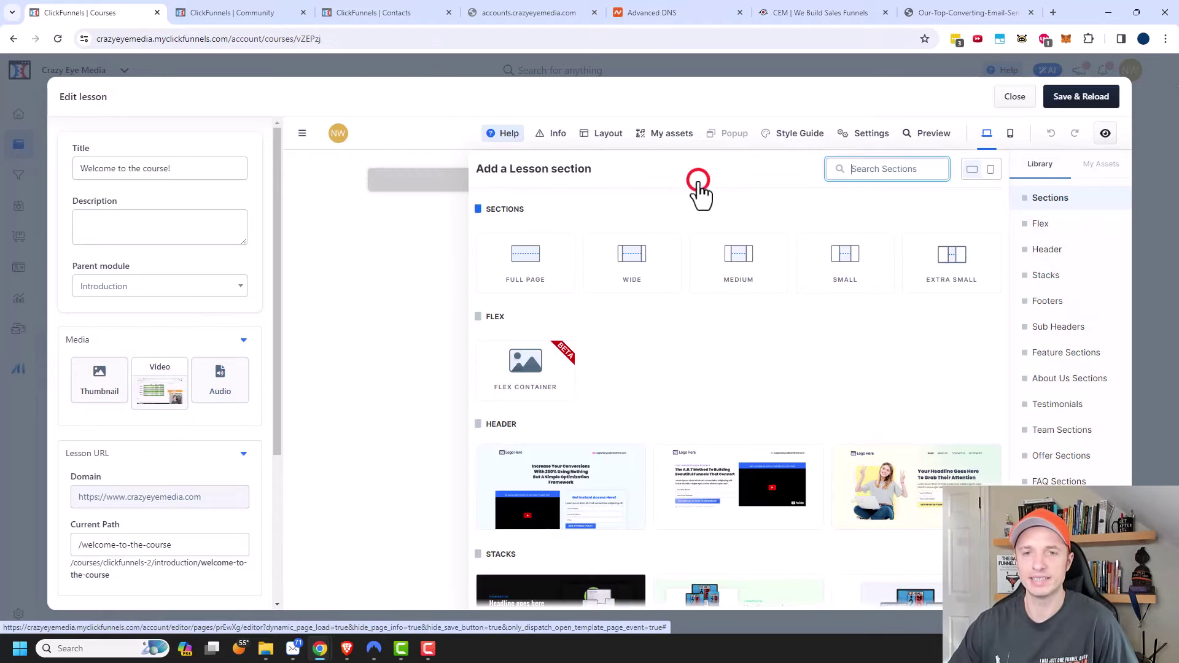
click(527, 255)
click(513, 269)
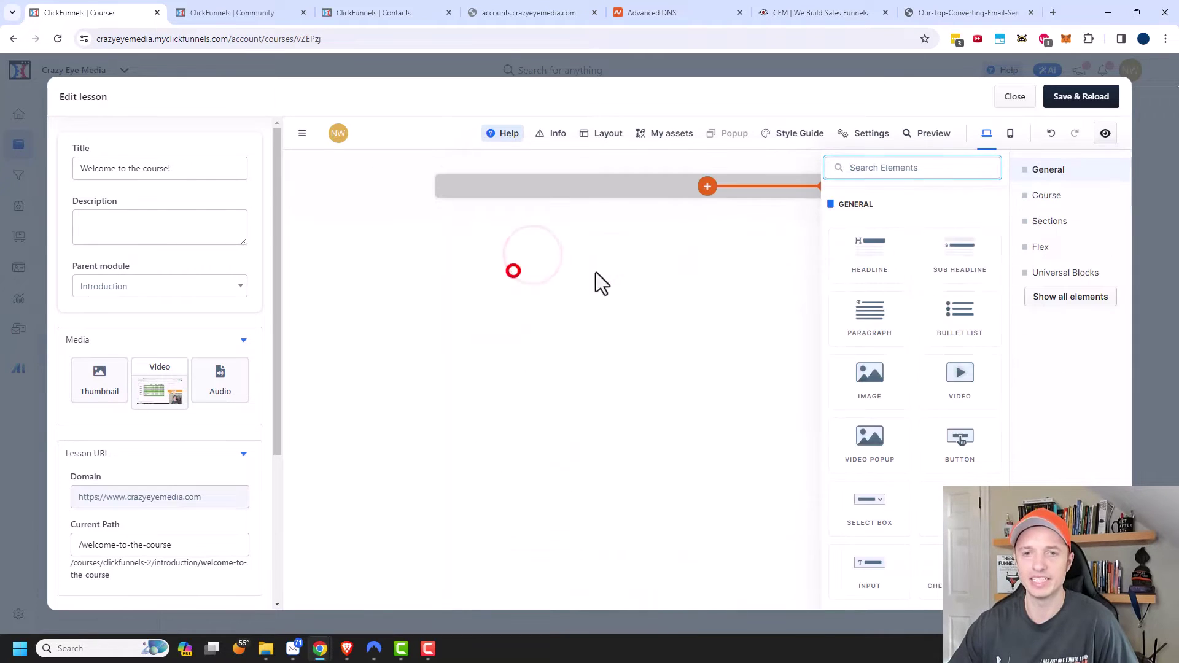
drag(871, 312, 686, 215)
- Left-align the paragraph and replace its placeholder text with "This is the lesson content" and, below it, "RFead all of it!!!"
click(643, 192)
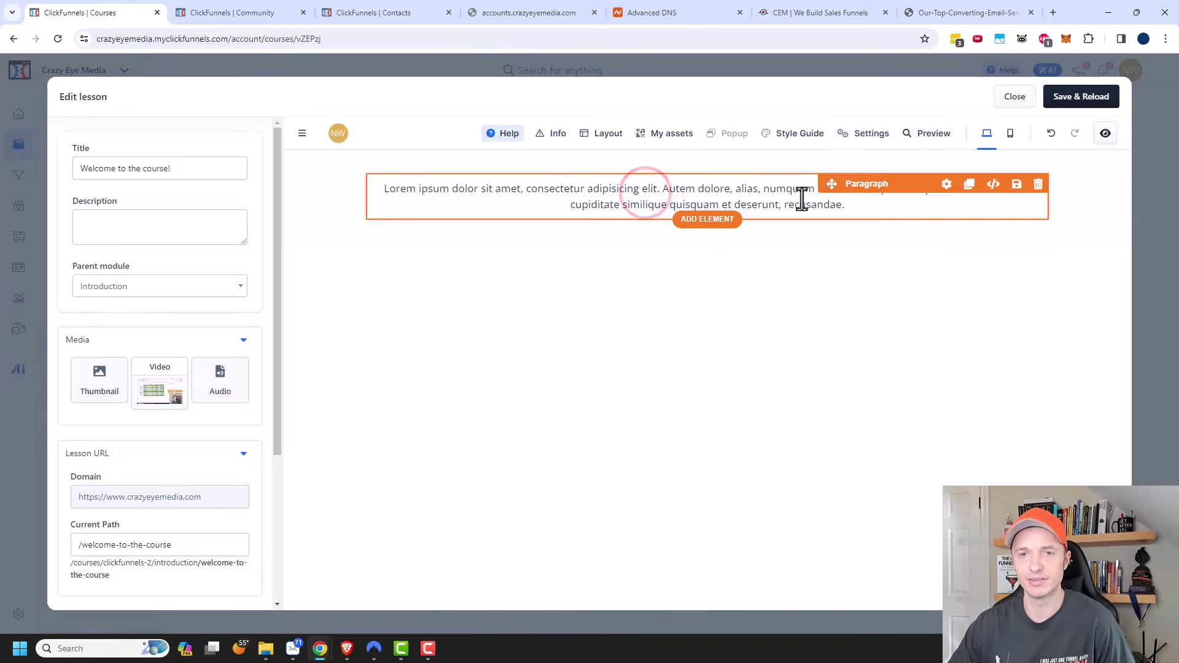
click(739, 191)
triple_click(738, 191)
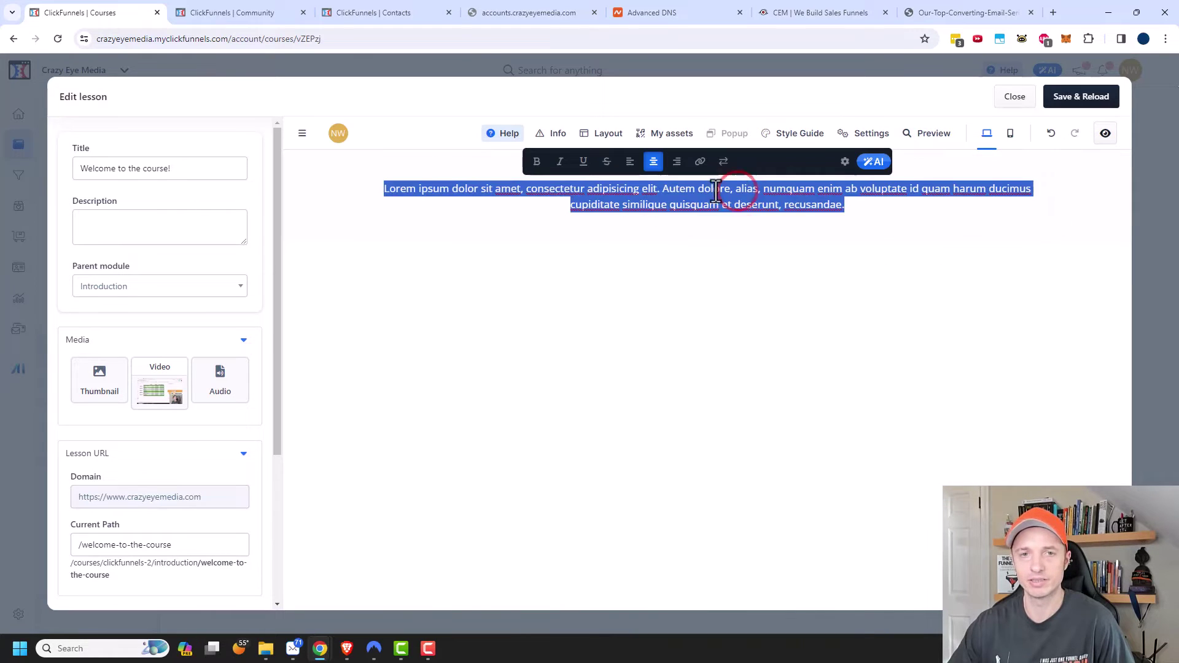
click(629, 161)
text(This is the lesson content)
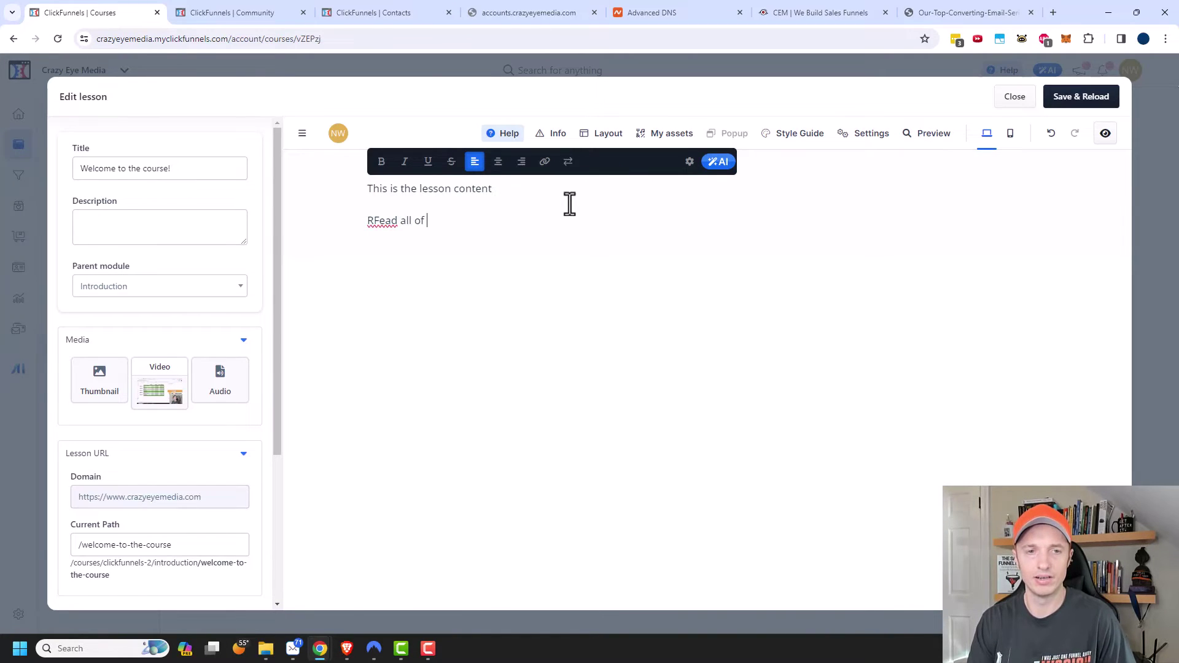
text(it!!!)
click(721, 216)
- Add a video element below the lesson text and view its Video URL setting
click(654, 248)
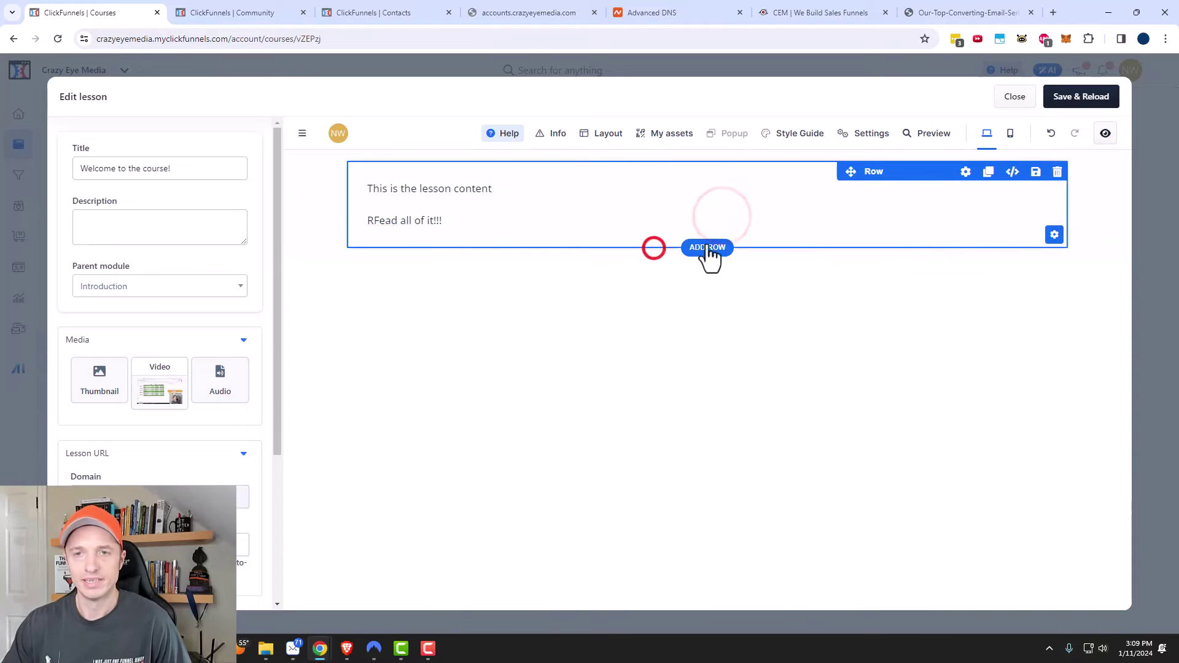
click(712, 238)
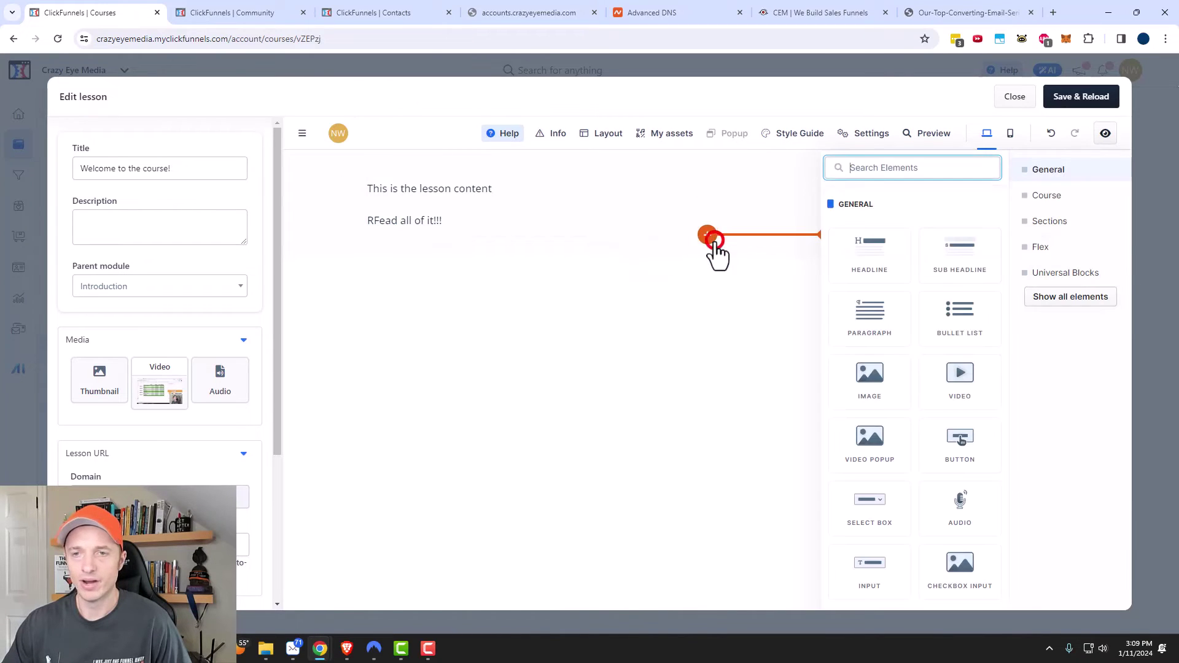
drag(963, 382, 705, 251)
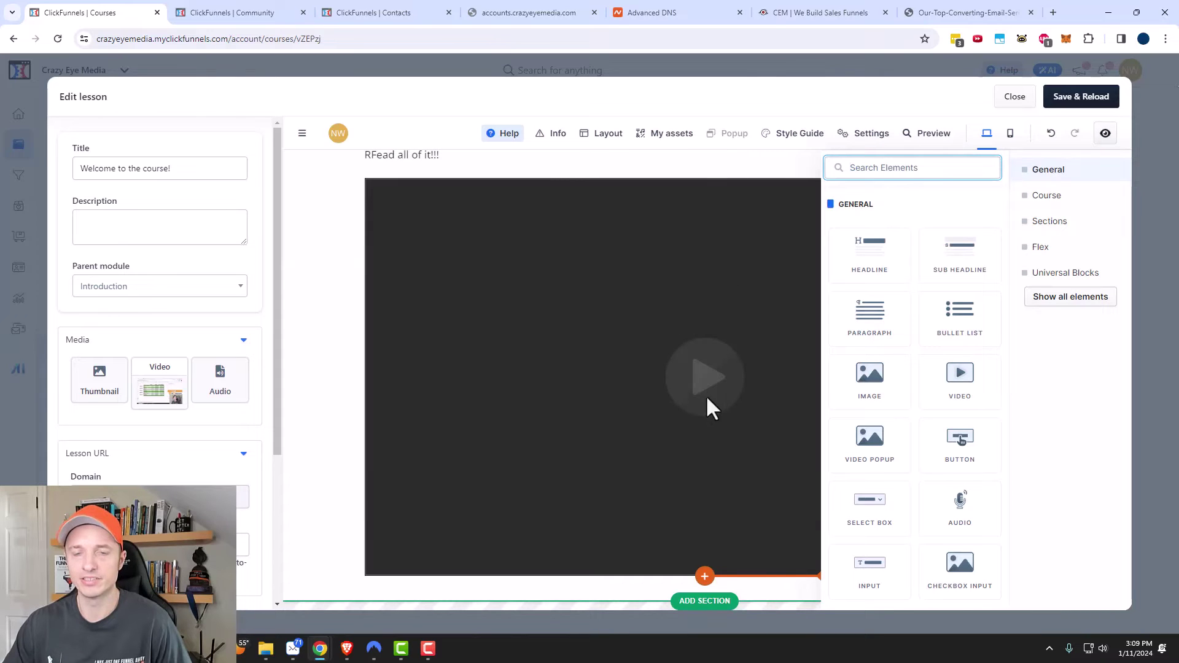
click(705, 375)
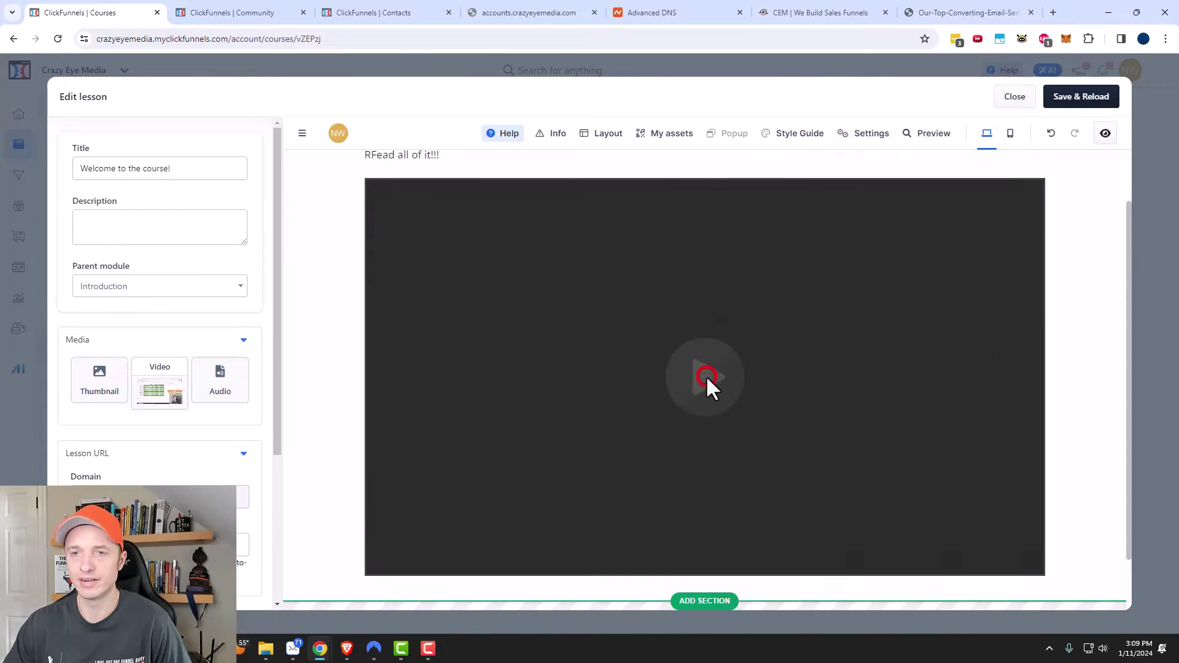
click(1044, 297)
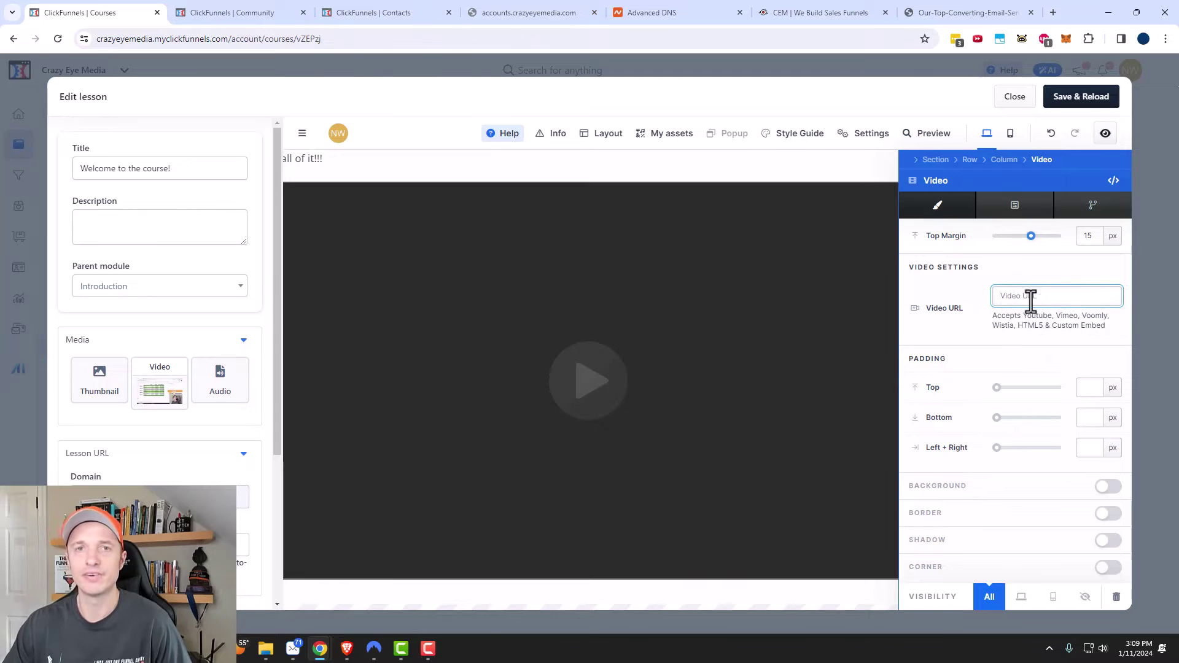
mouse_move(182, 384)
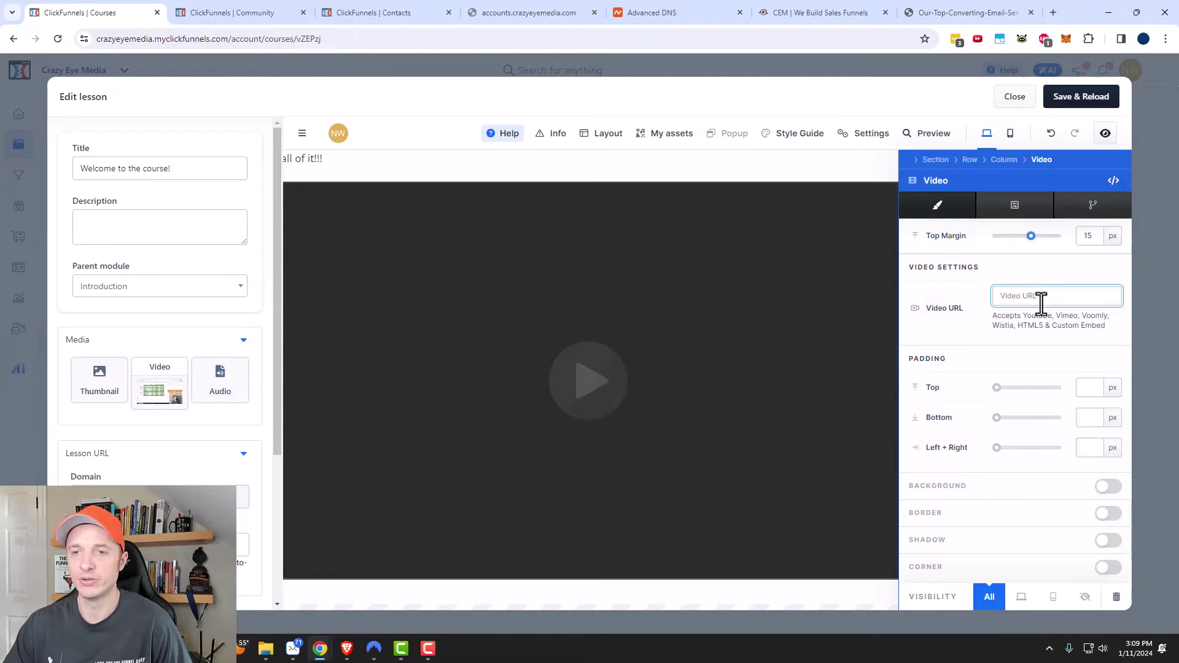
click(754, 277)
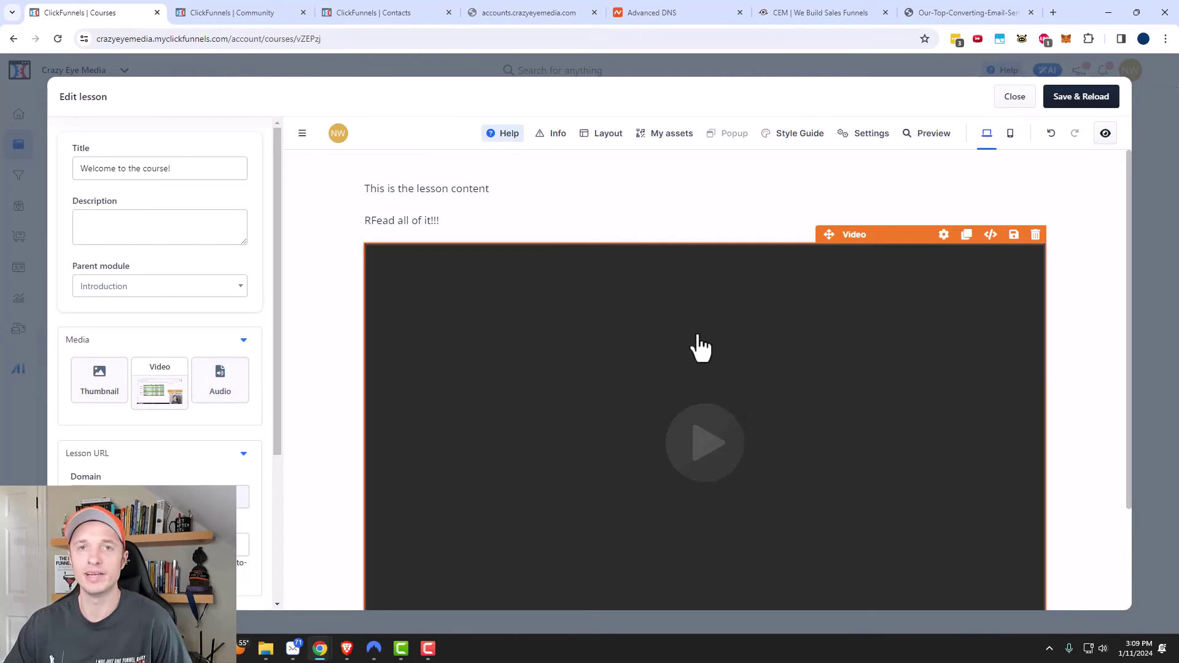
- Save the lesson and close its editor to return to the course outline
scroll(734, 365, down, 3)
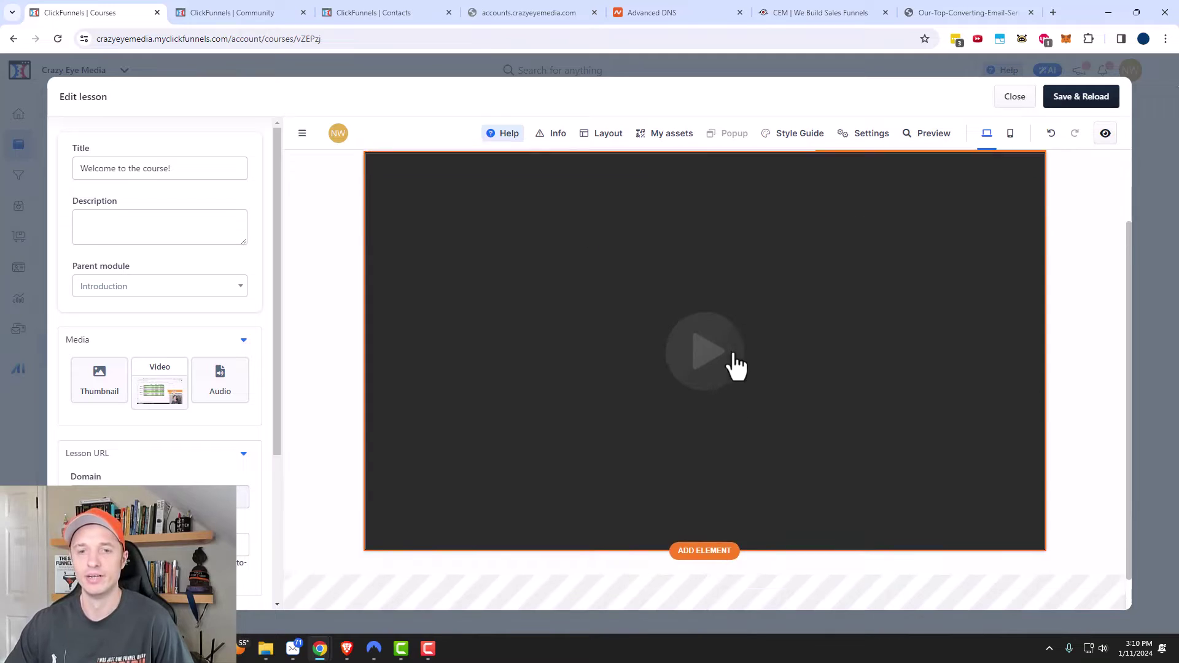
click(1087, 97)
click(1014, 97)
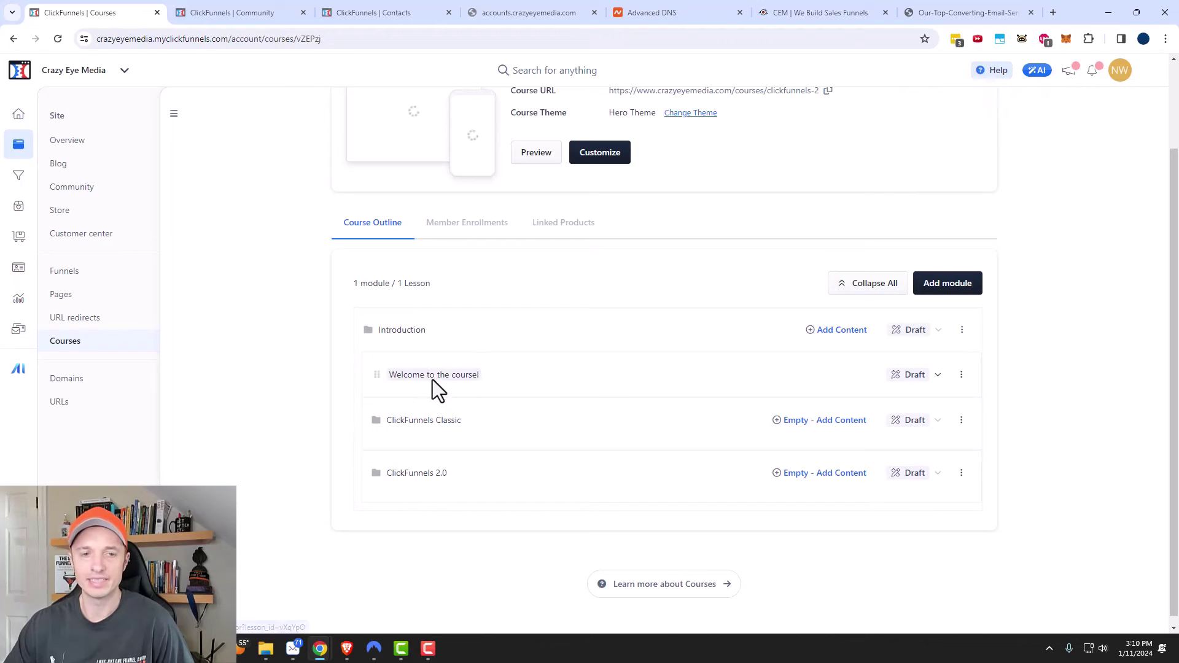
- Create another top-level module titled "parent Module 2" with no parent module
click(823, 424)
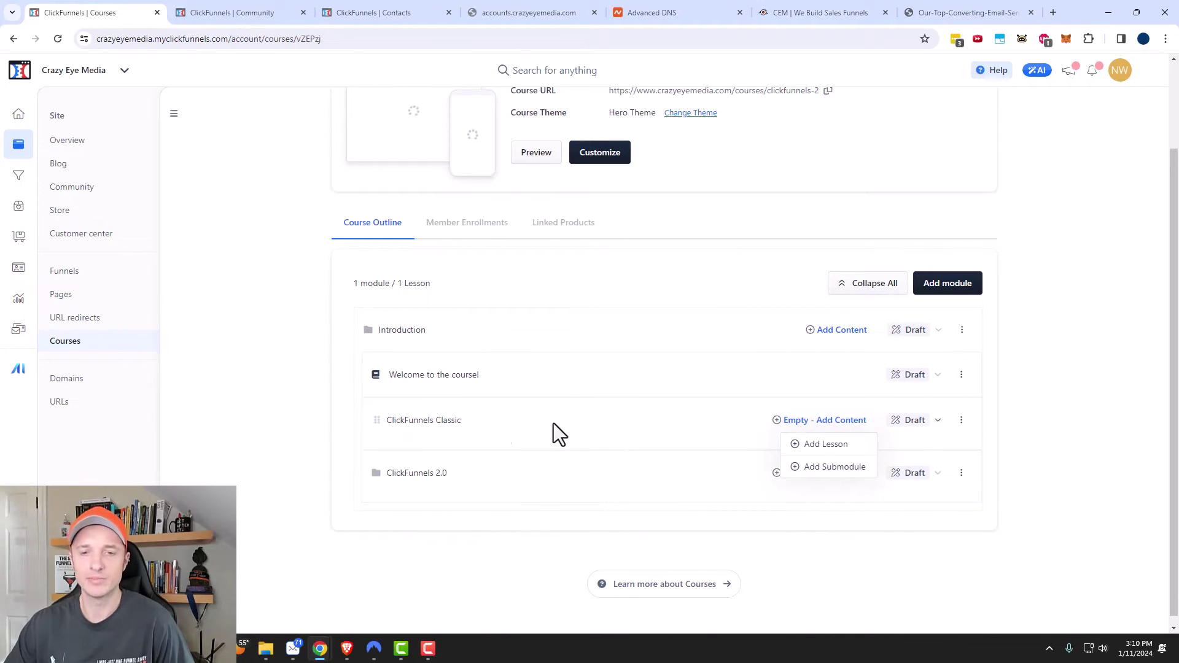
click(1012, 442)
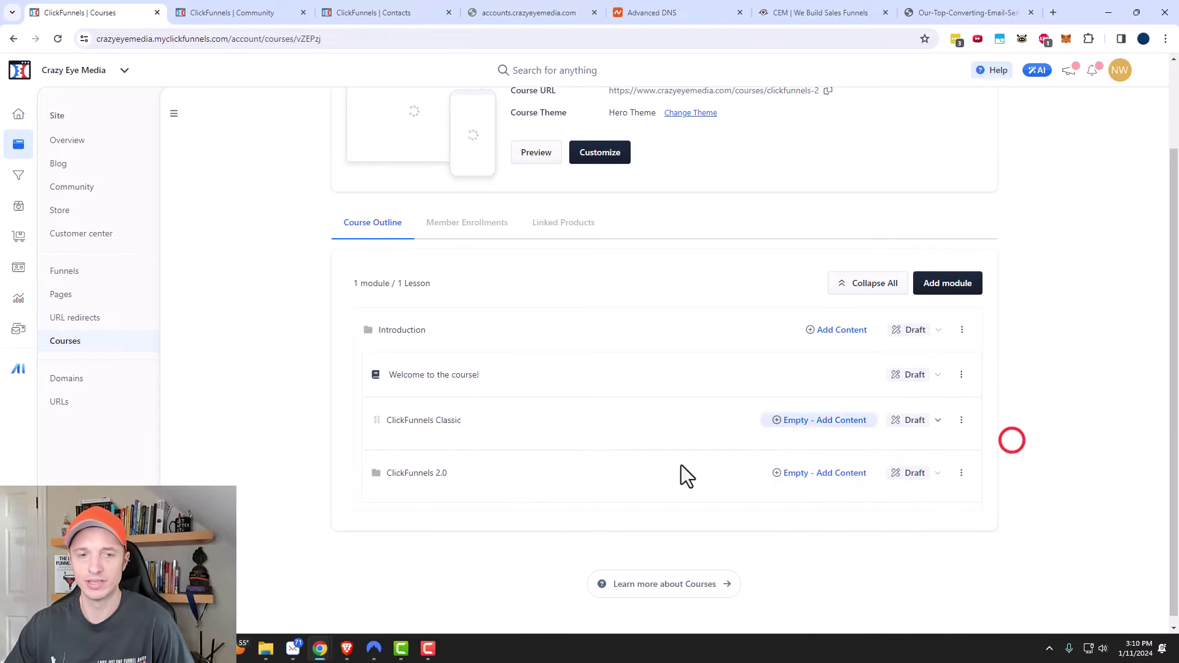
click(948, 286)
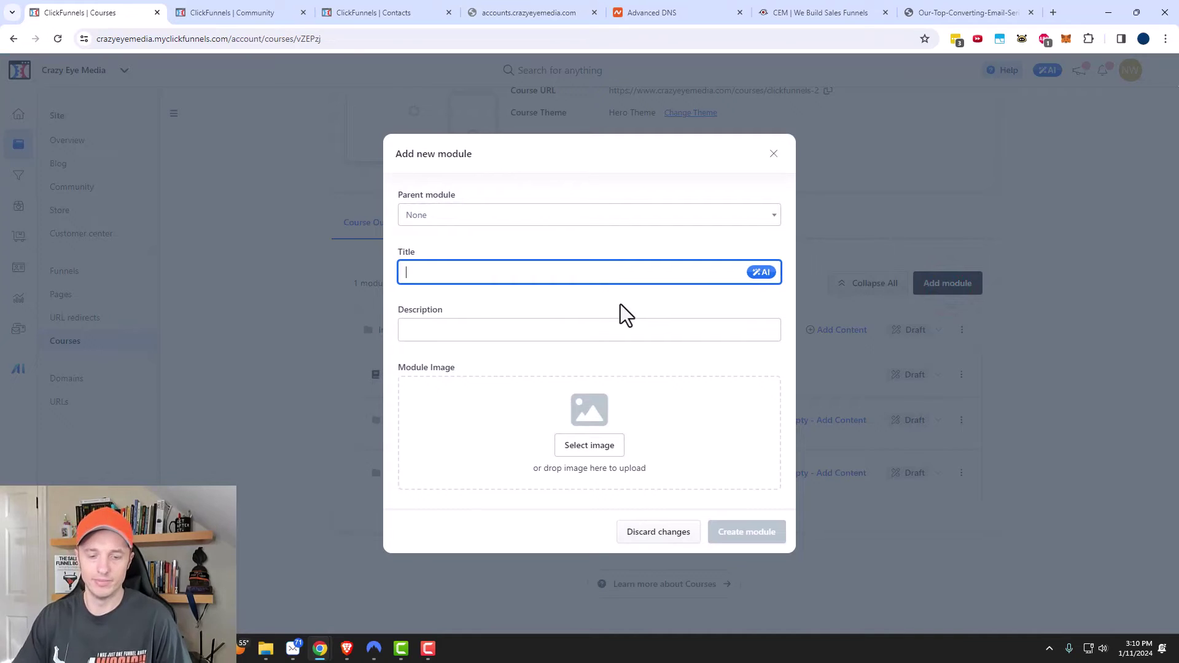
text(parent Module 2)
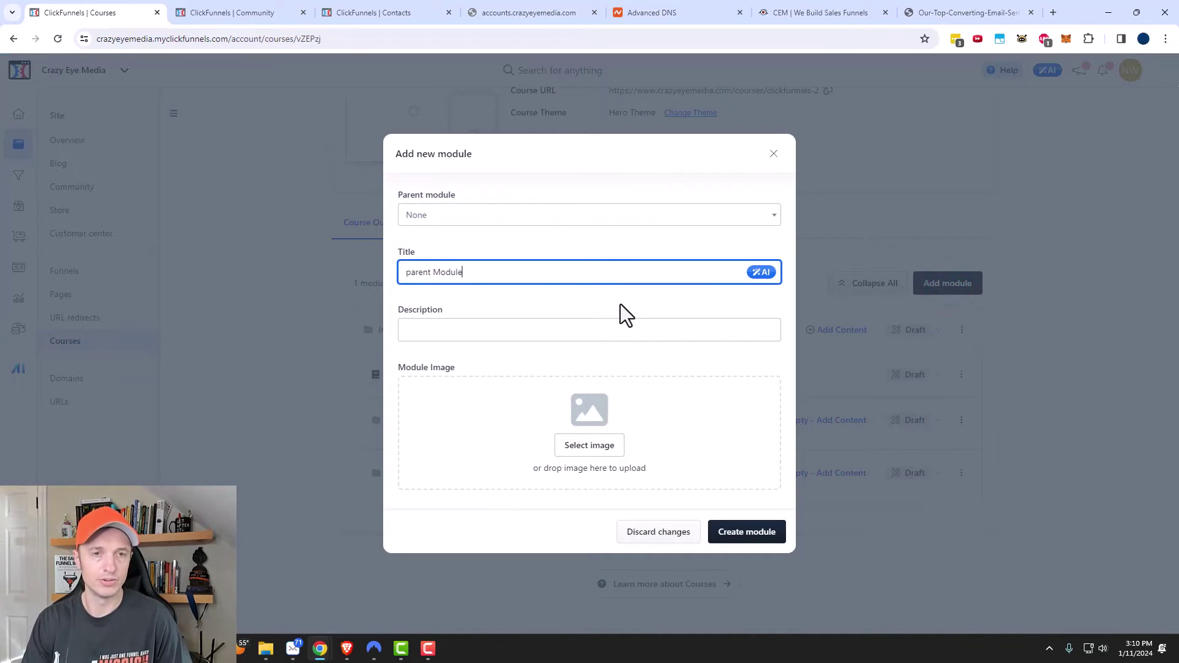
click(763, 532)
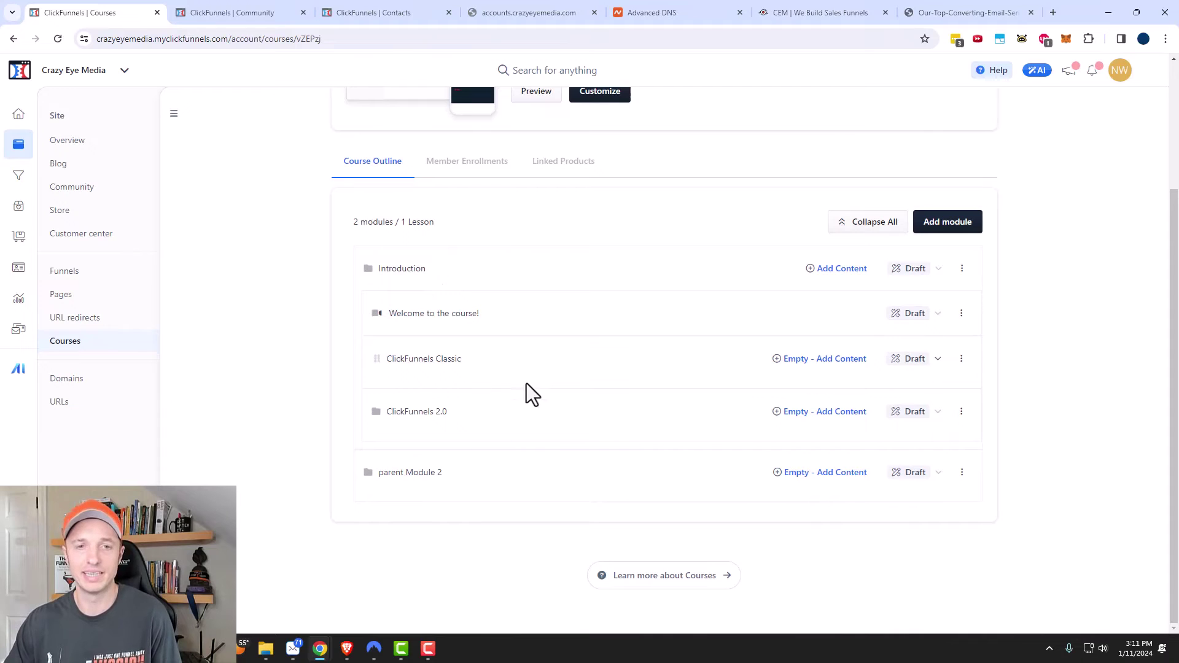
scroll(595, 463, up, 2)
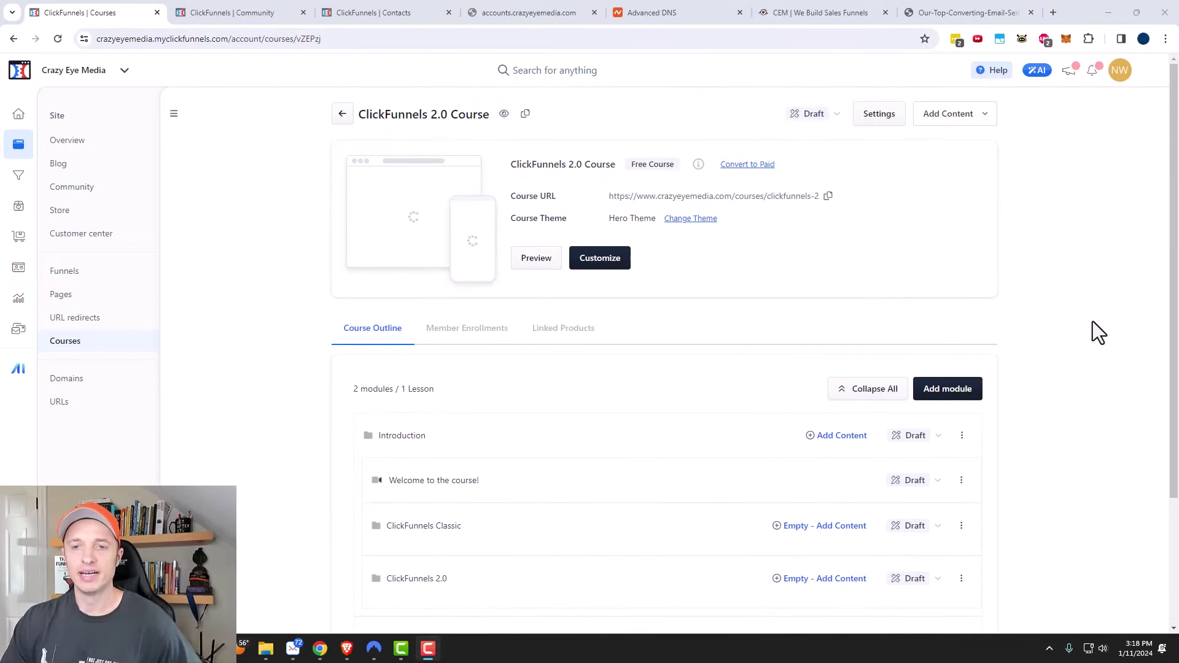
- Check the Drip publishing option of the Introduction module, with its days until drip access, and close it without saving
scroll(1014, 326, down, 2)
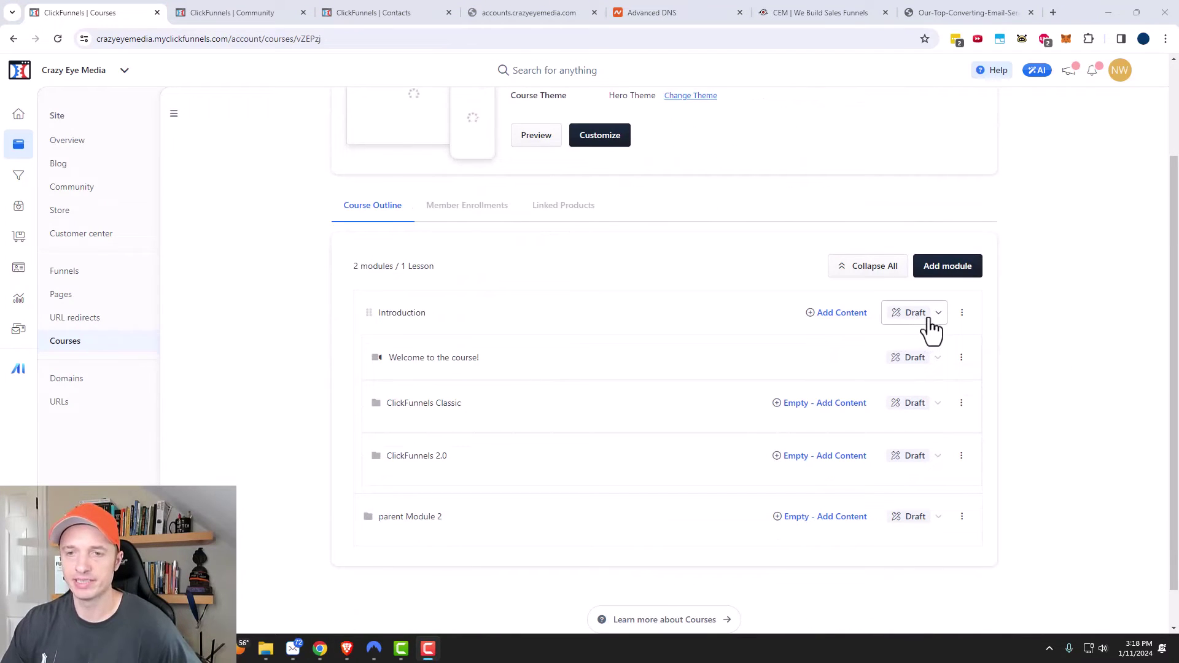
click(929, 315)
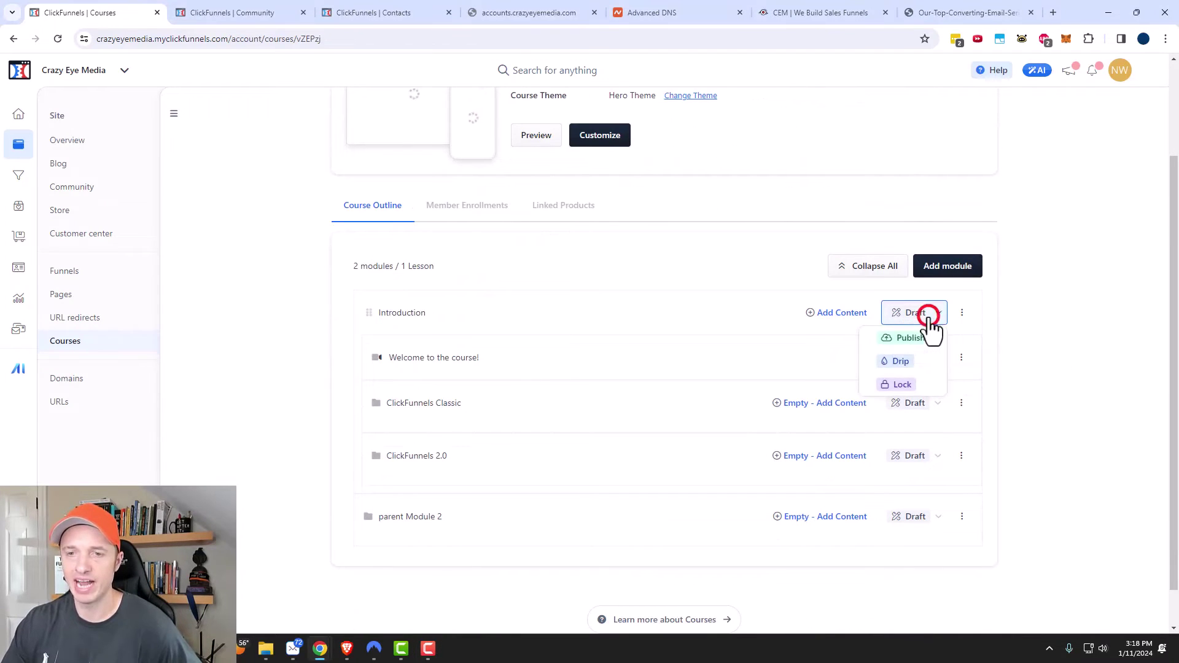
click(902, 361)
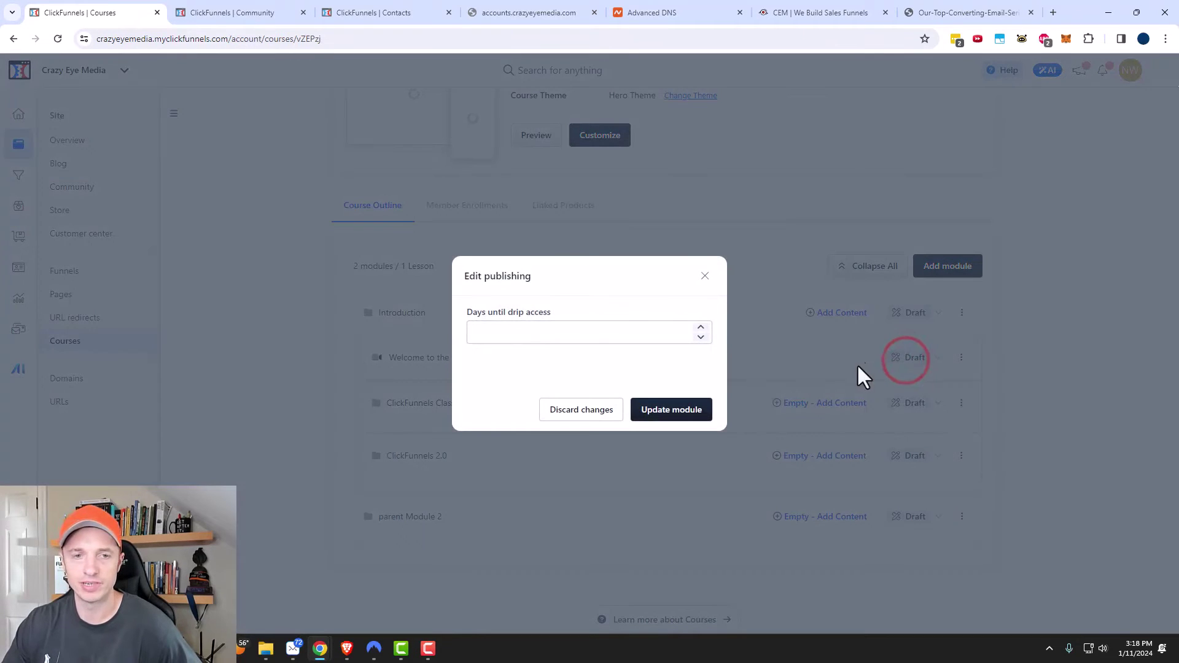
click(544, 335)
text(1)
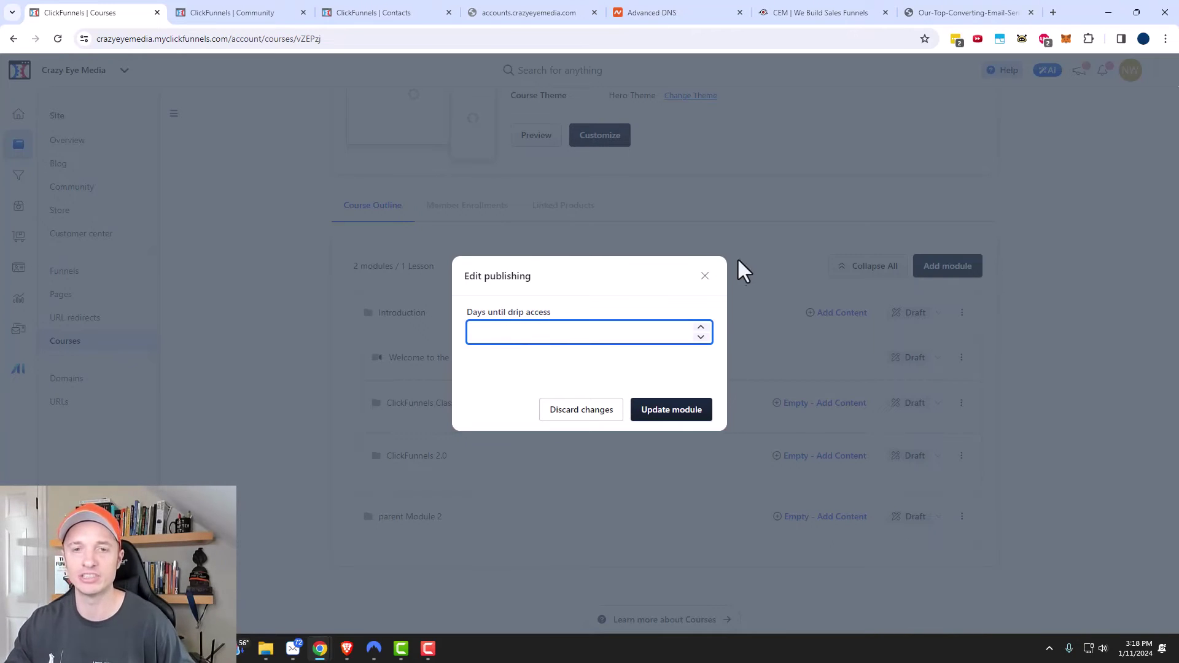
click(705, 276)
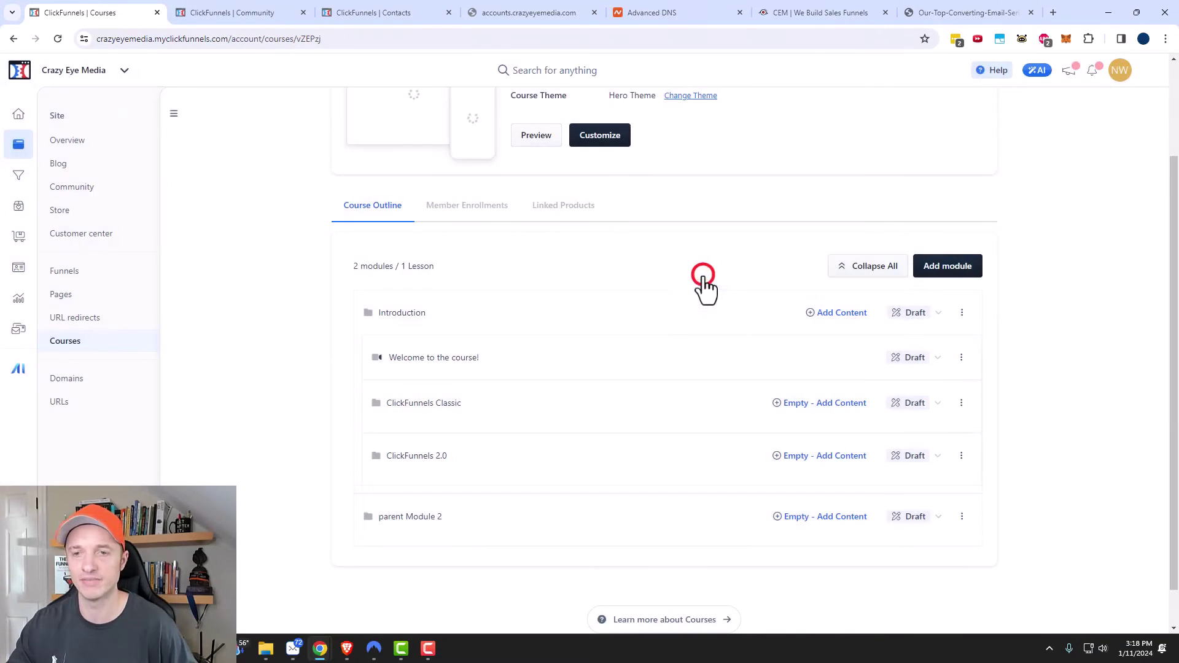
- Check the Lock publishing option of the Introduction module and its blocker lesson choices, and close it without saving
click(912, 313)
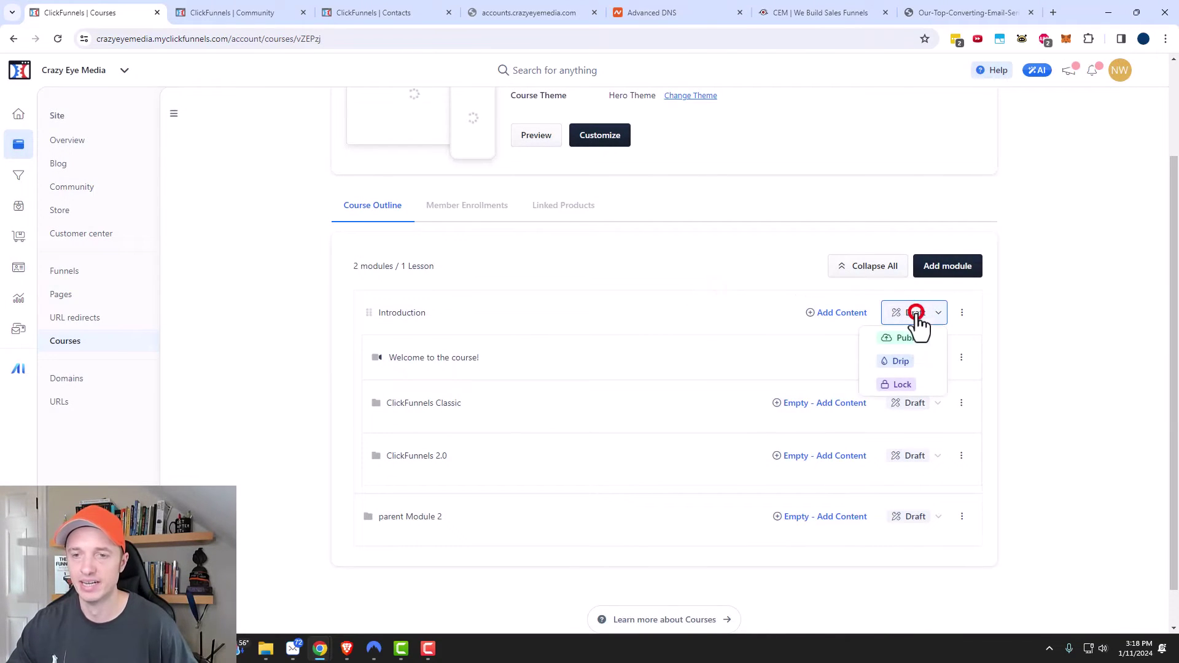
click(901, 385)
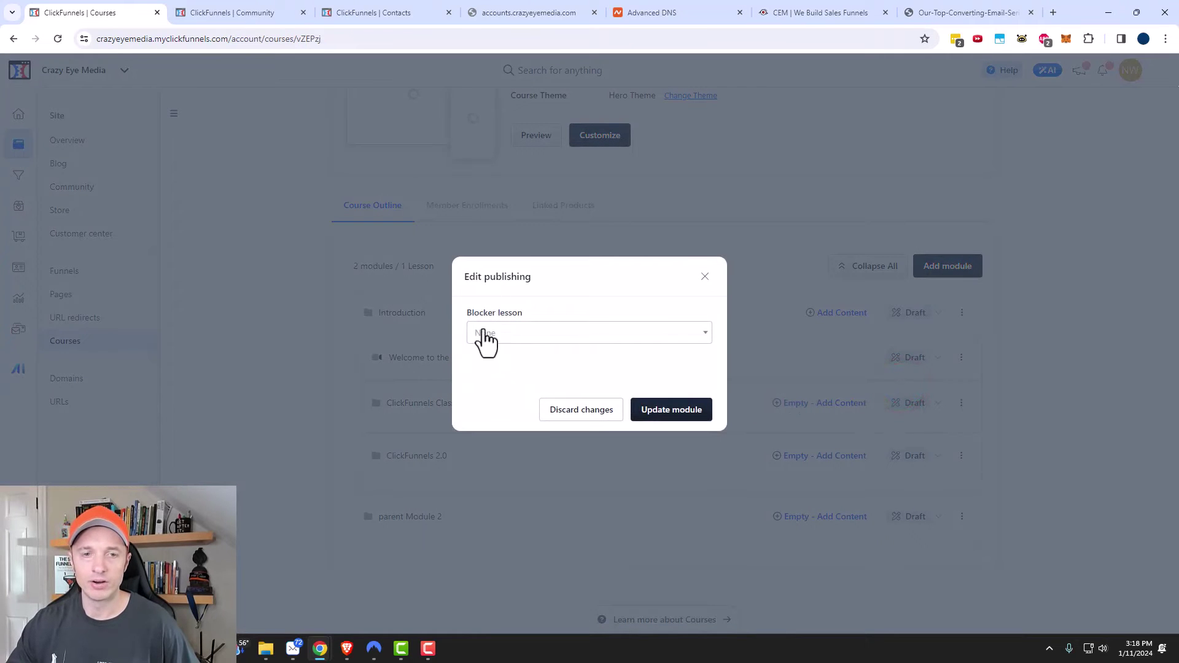
click(521, 332)
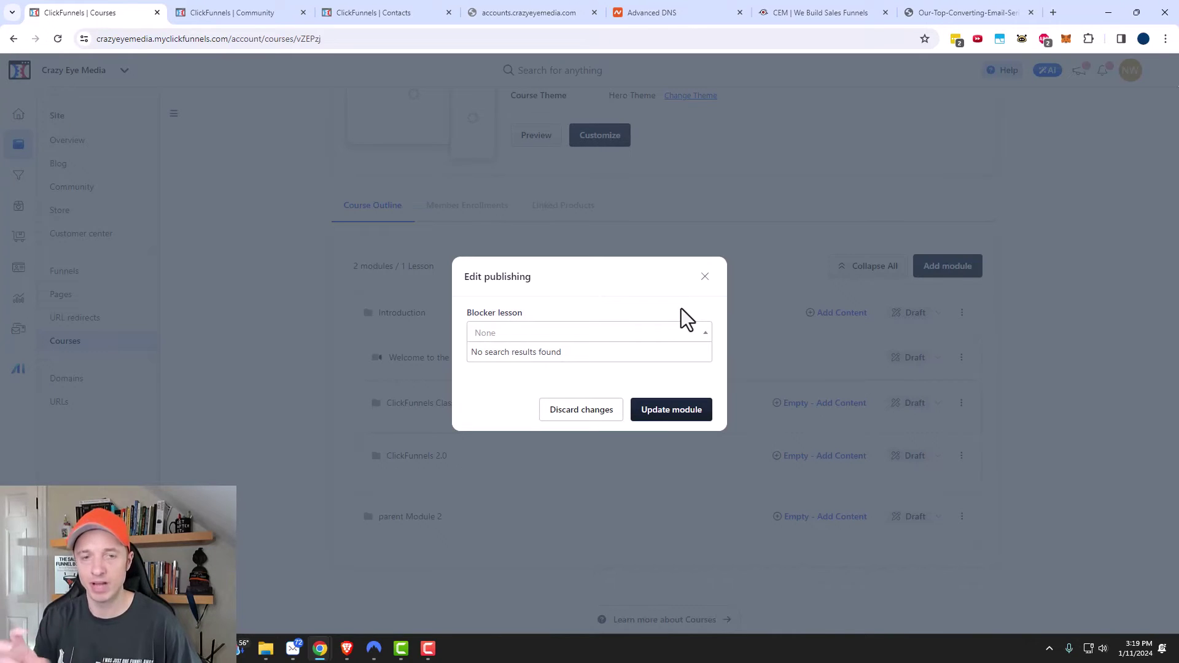
click(705, 276)
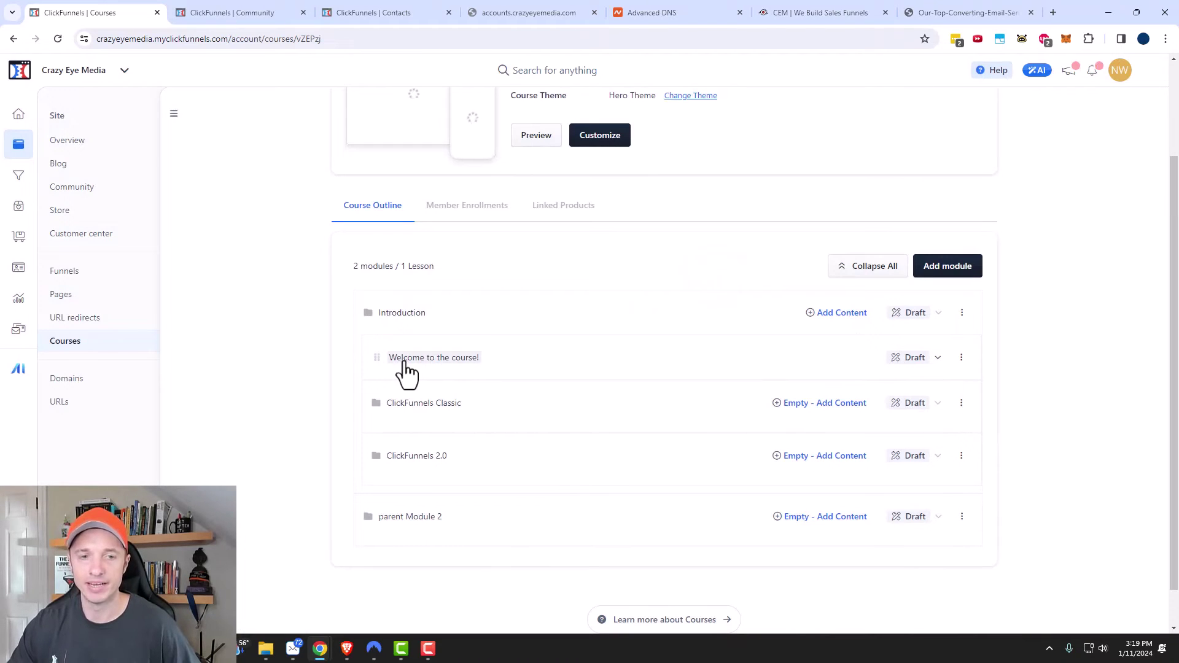
- Publish the "Welcome to the course!" lesson in the Introduction module
click(937, 358)
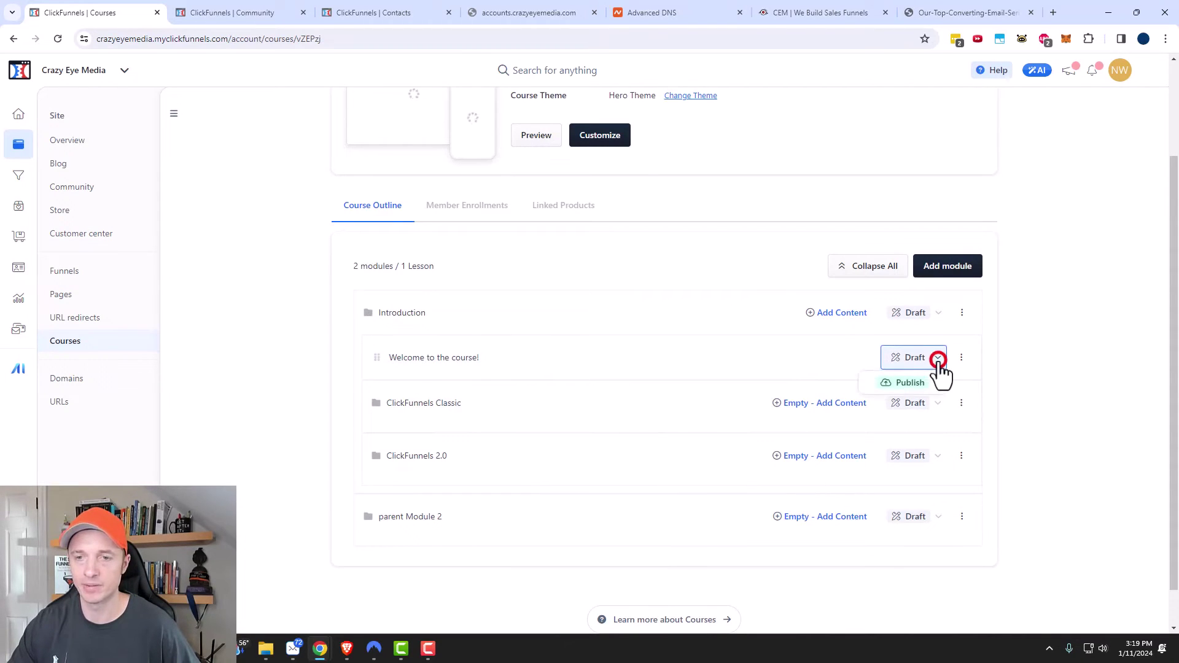
click(914, 383)
click(1089, 363)
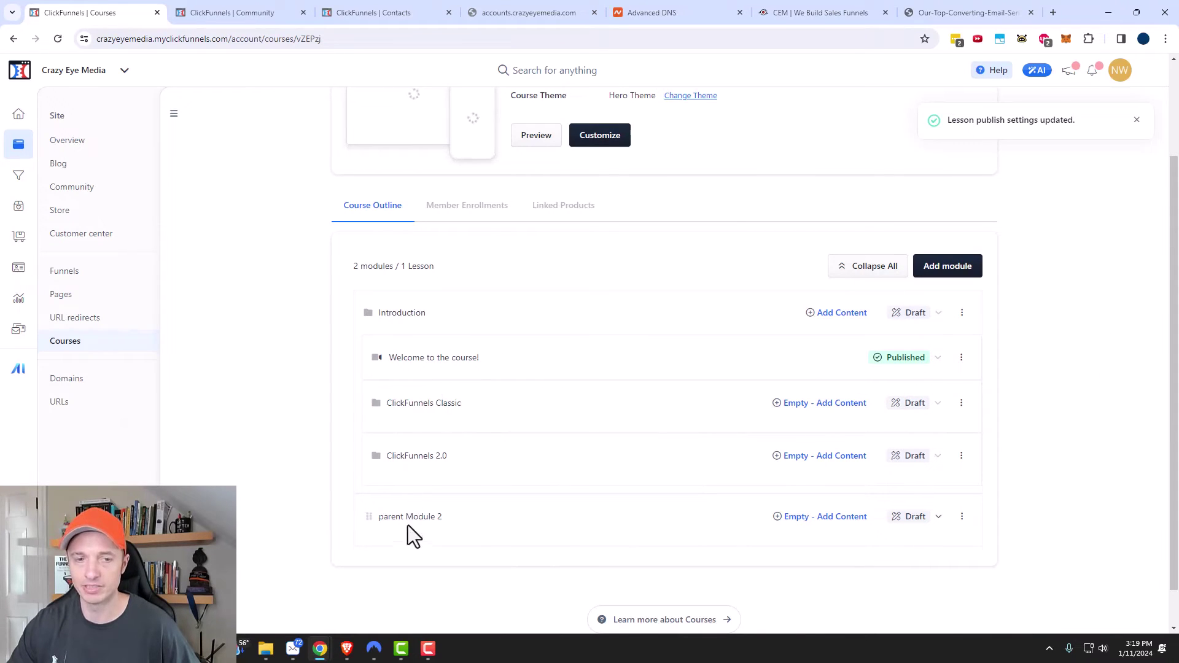
- Lock the ClickFunnels Classic submodule with "Welcome to the course! (Introduction)" as its blocker lesson
click(917, 404)
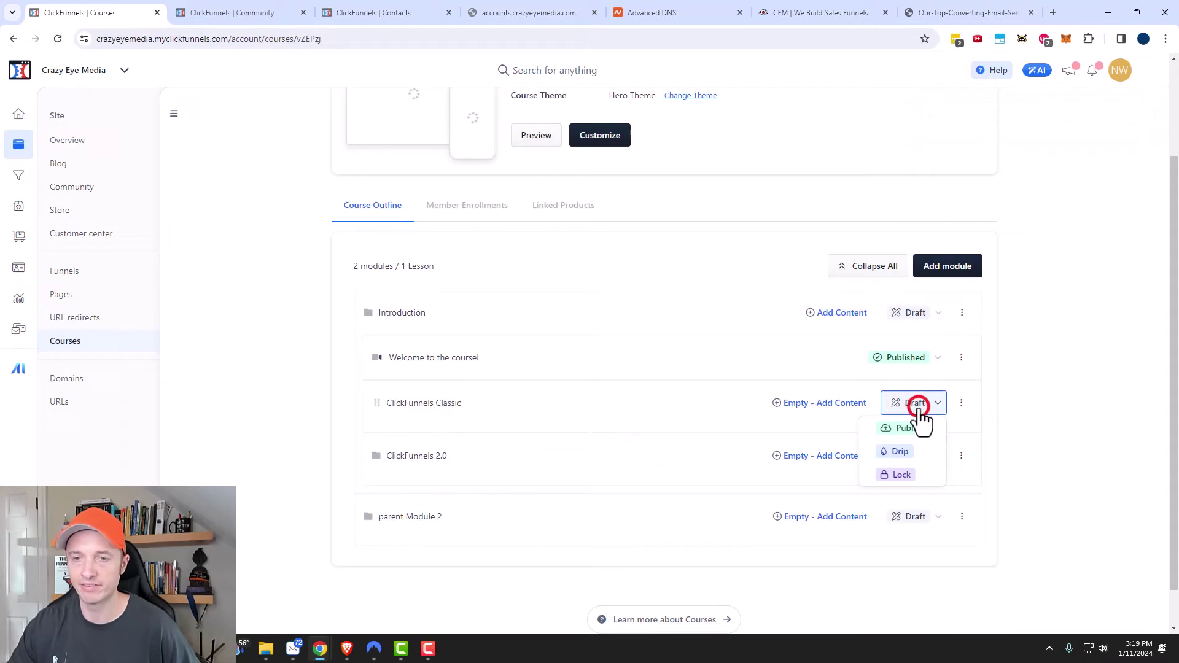
click(900, 476)
click(622, 326)
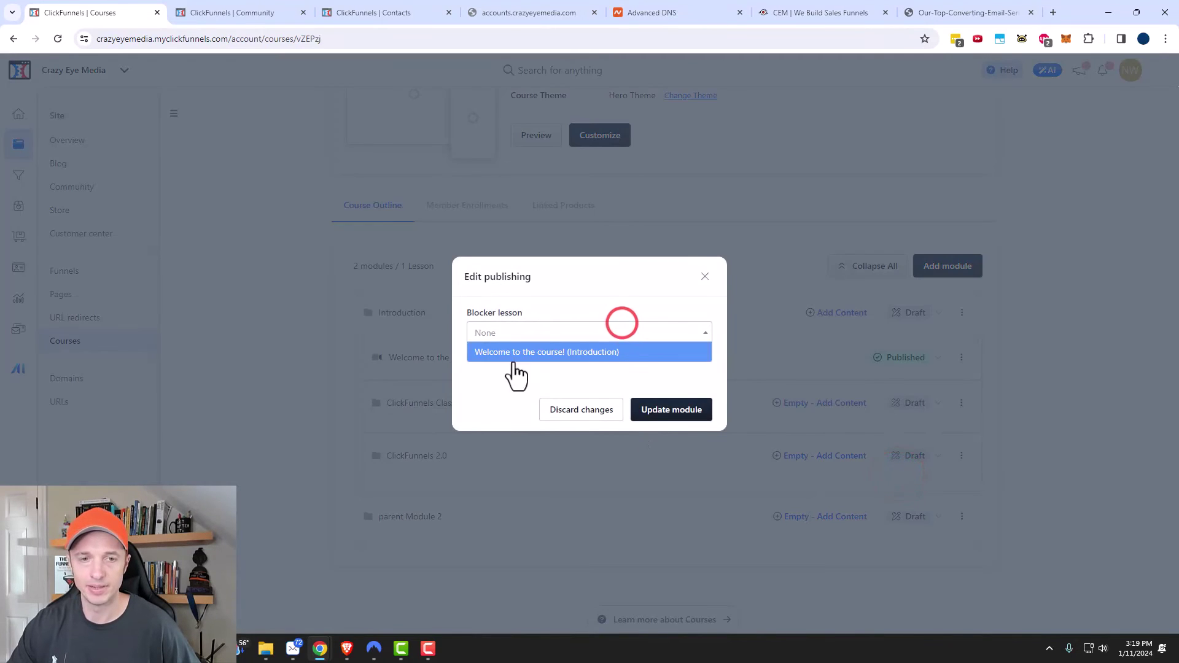
click(573, 352)
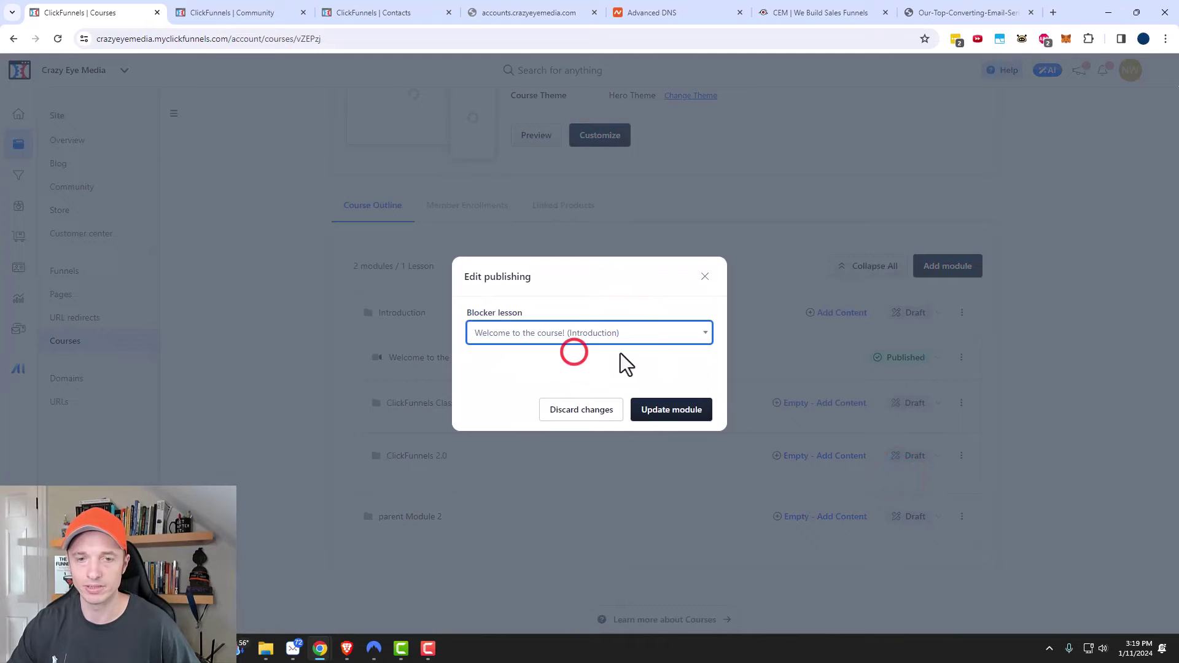
click(680, 411)
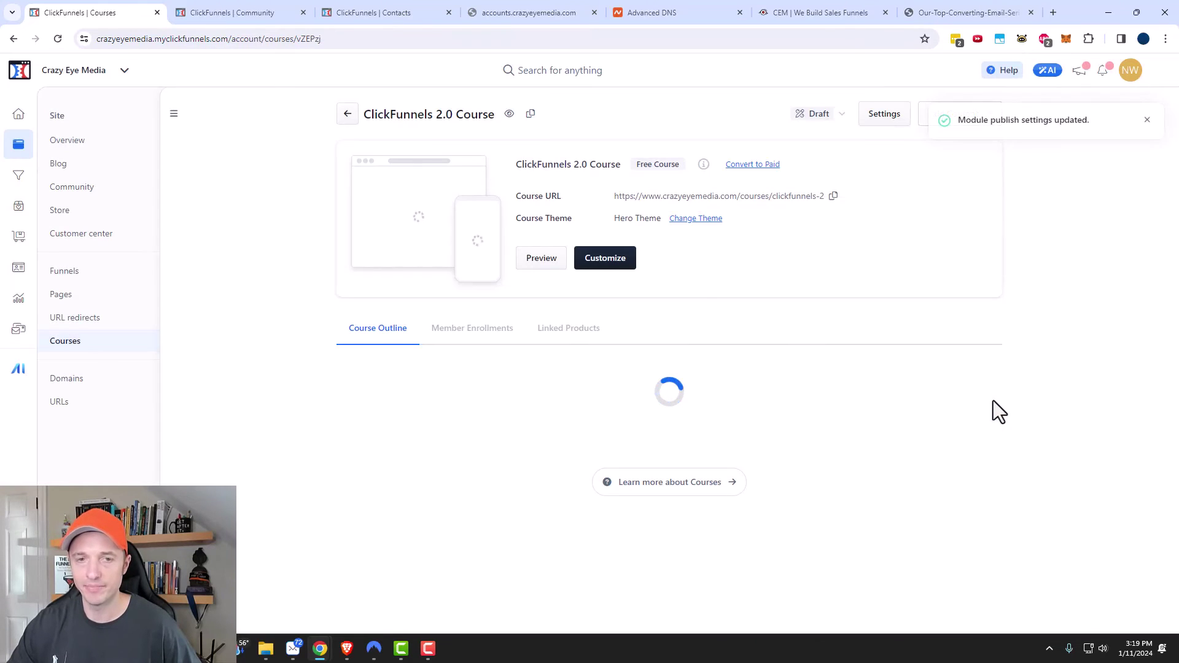
- Lock the ClickFunnels 2.0 submodule with "Welcome to the course! (Introduction)" as its blocker lesson
scroll(1003, 422, down, 3)
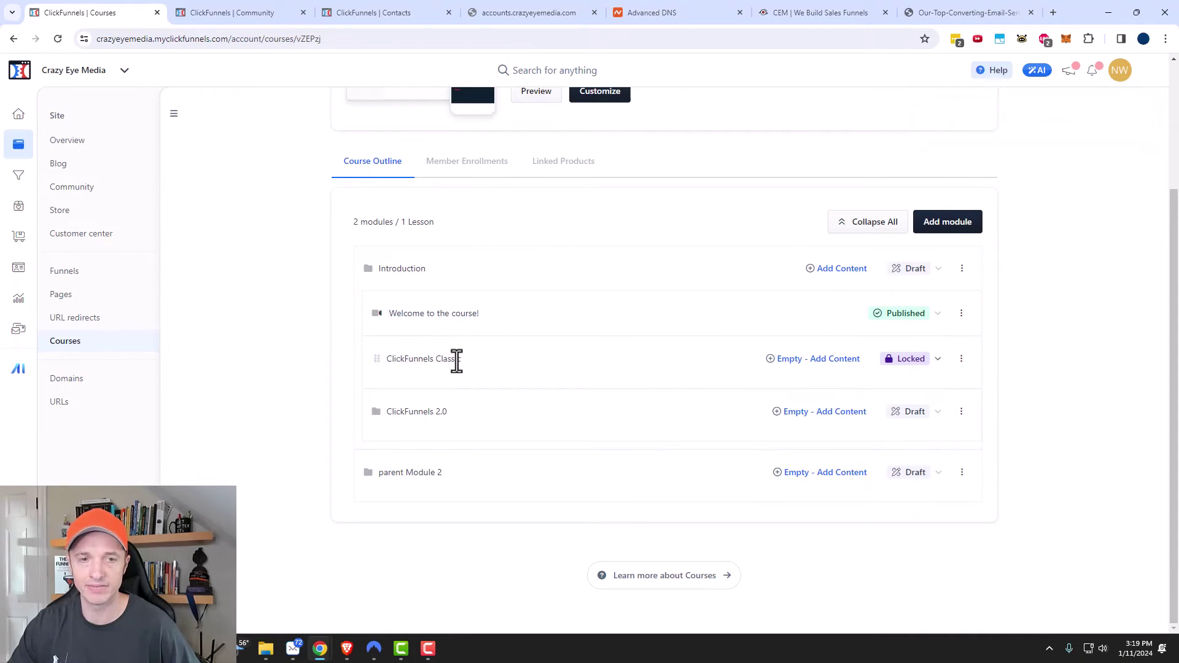
click(906, 411)
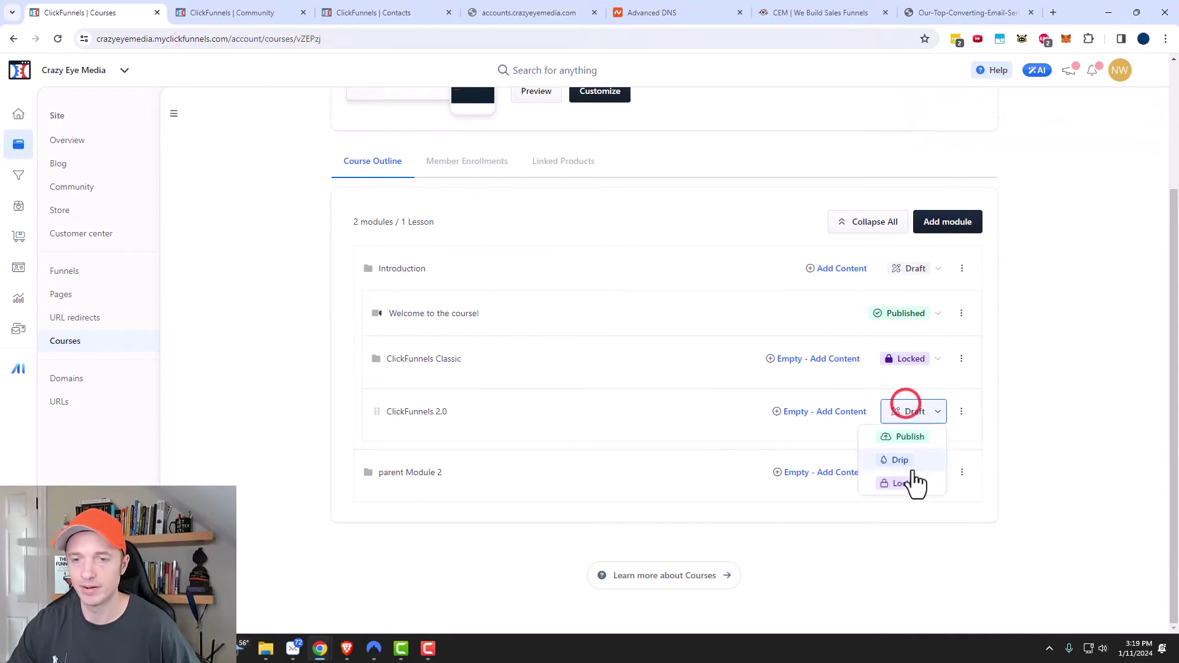
click(895, 486)
click(596, 333)
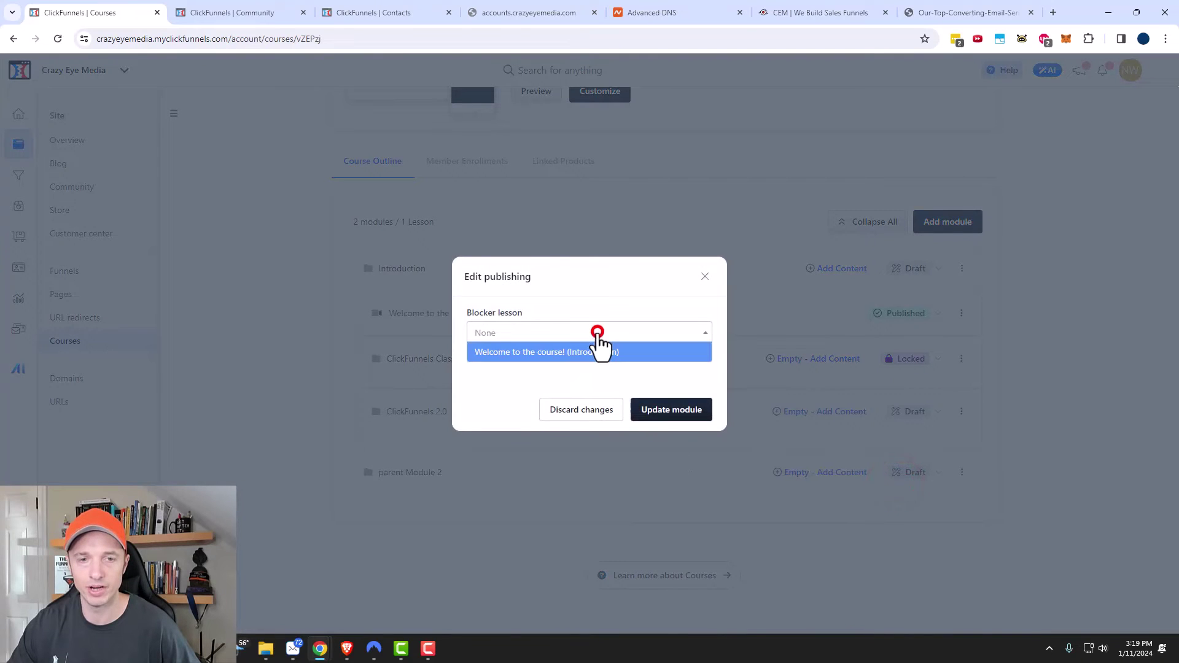
click(593, 349)
click(676, 410)
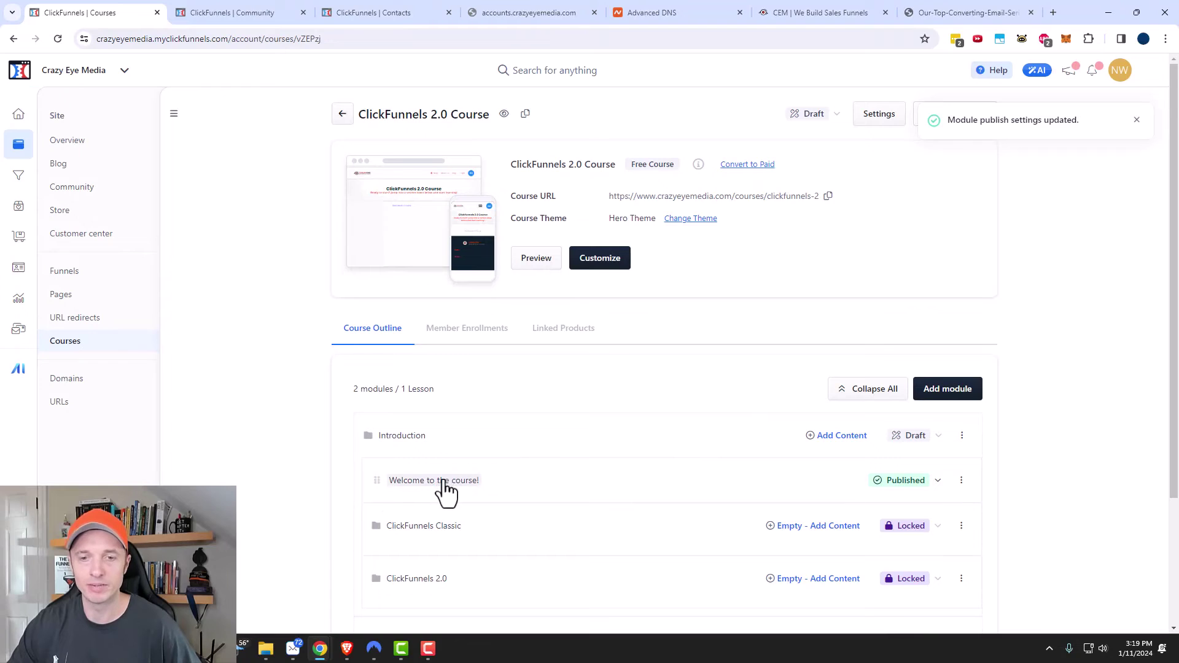
- Publish the whole course immediately, including its draft, publishing and unpublishing content
scroll(445, 442, down, 1)
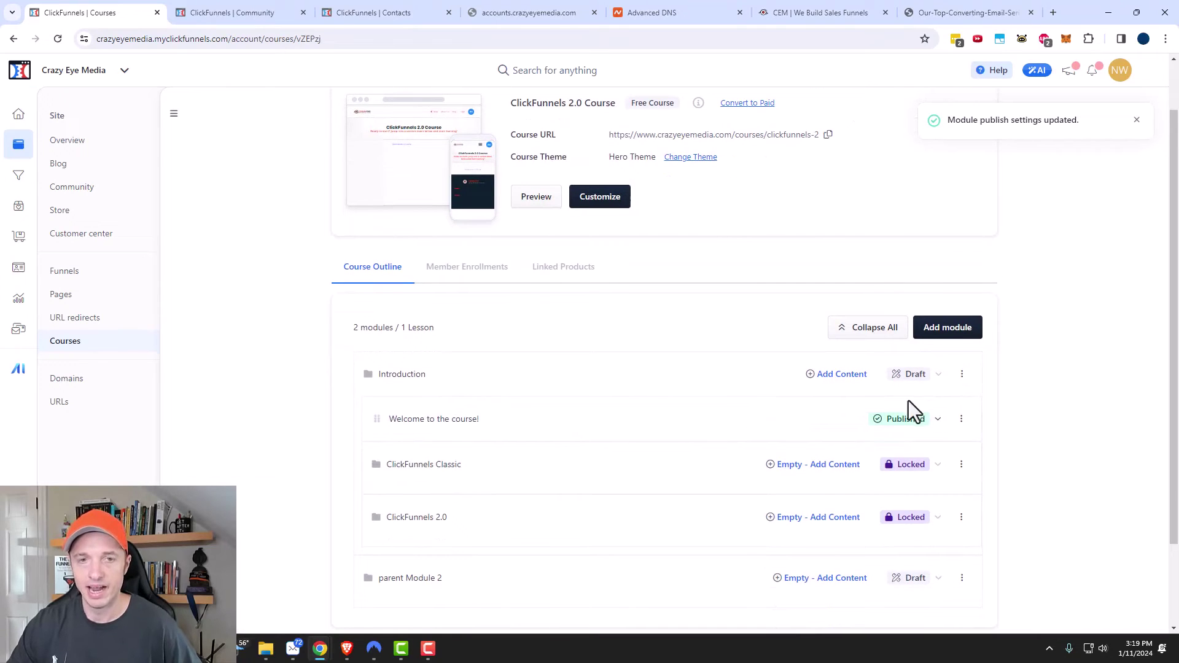
scroll(915, 396, up, 1)
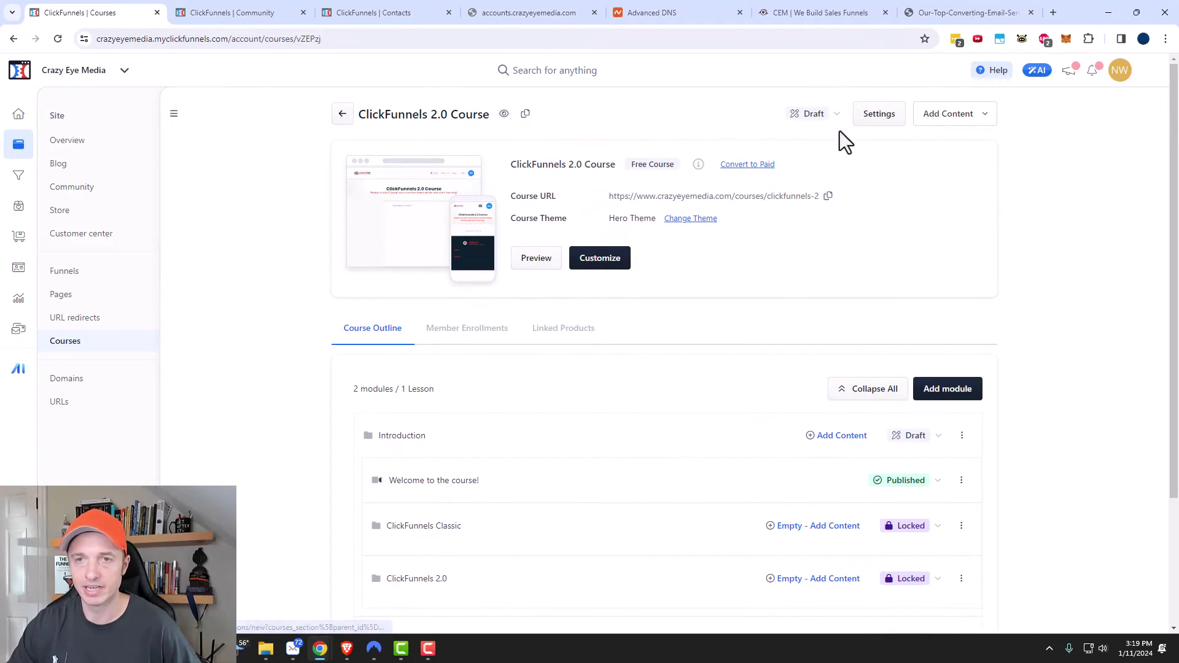
click(820, 114)
click(808, 142)
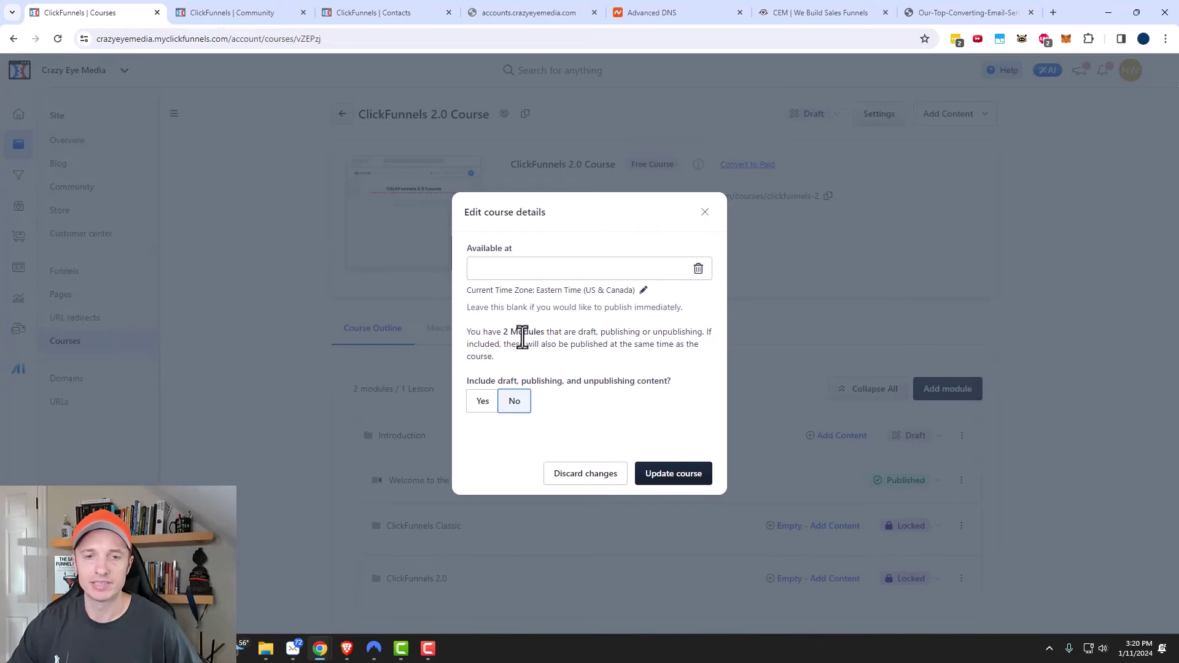
click(481, 405)
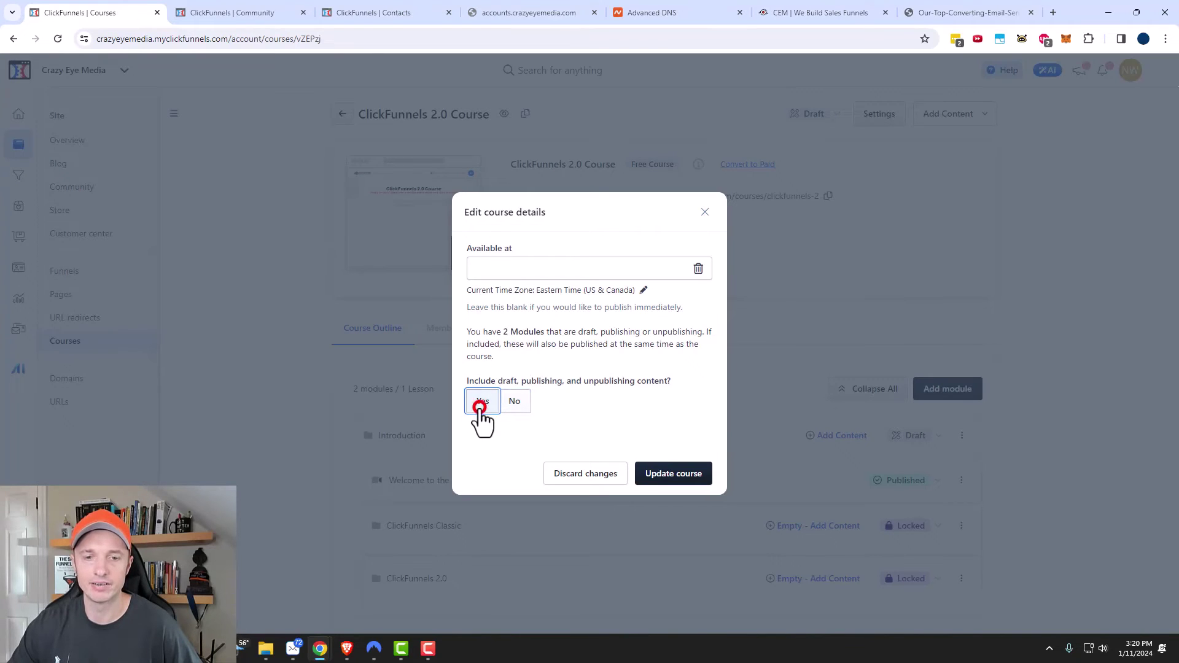
click(700, 482)
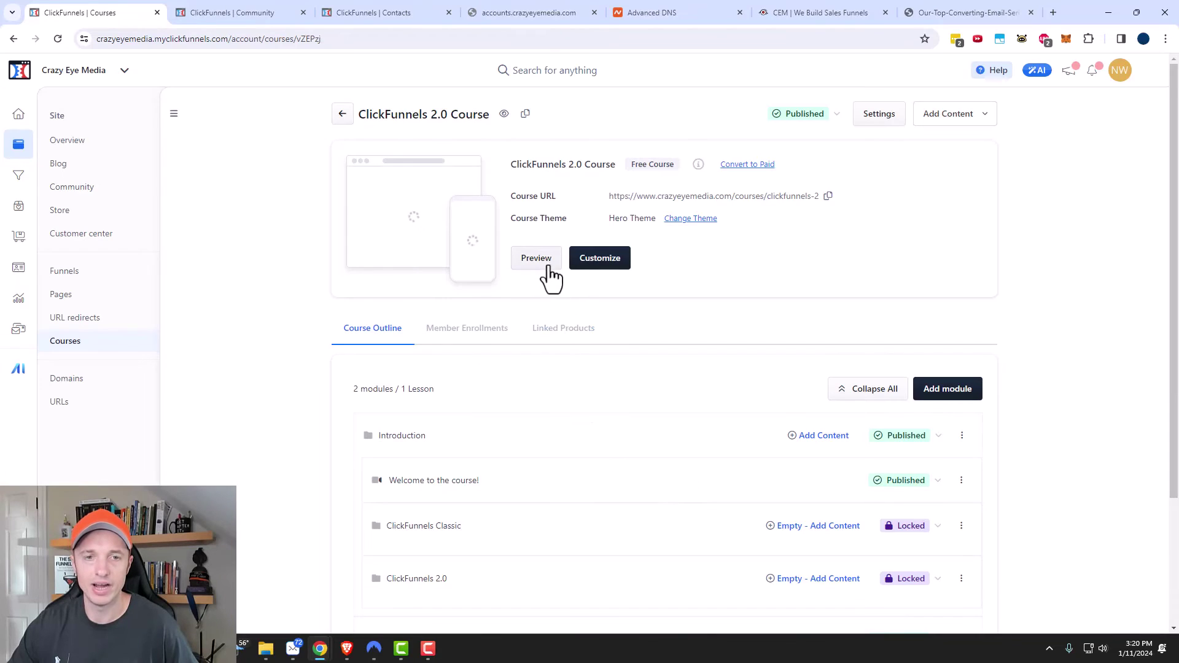
- Preview the published course and view its "Welcome to the course!" lesson page
click(546, 264)
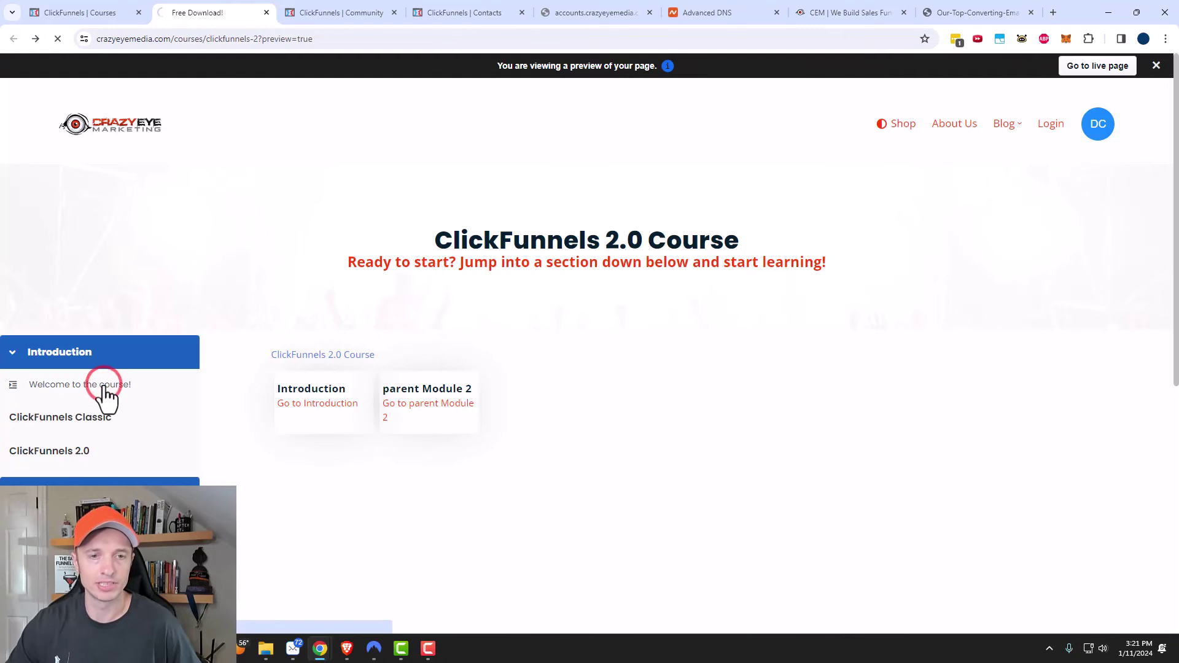
click(105, 388)
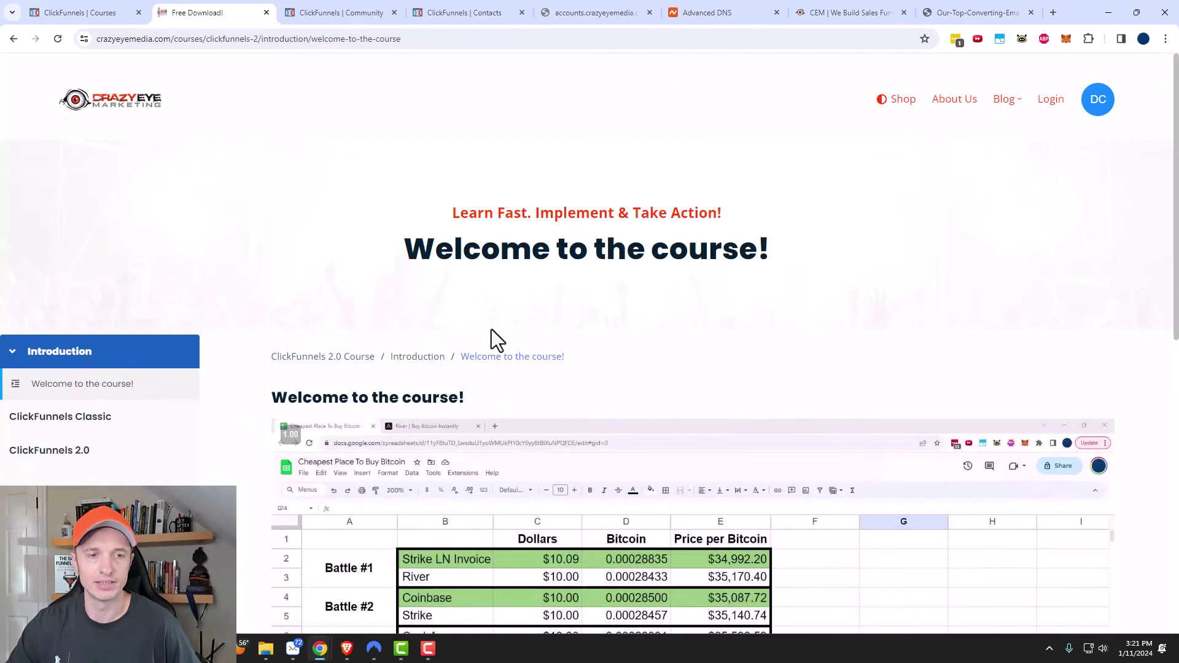
scroll(597, 335, down, 2)
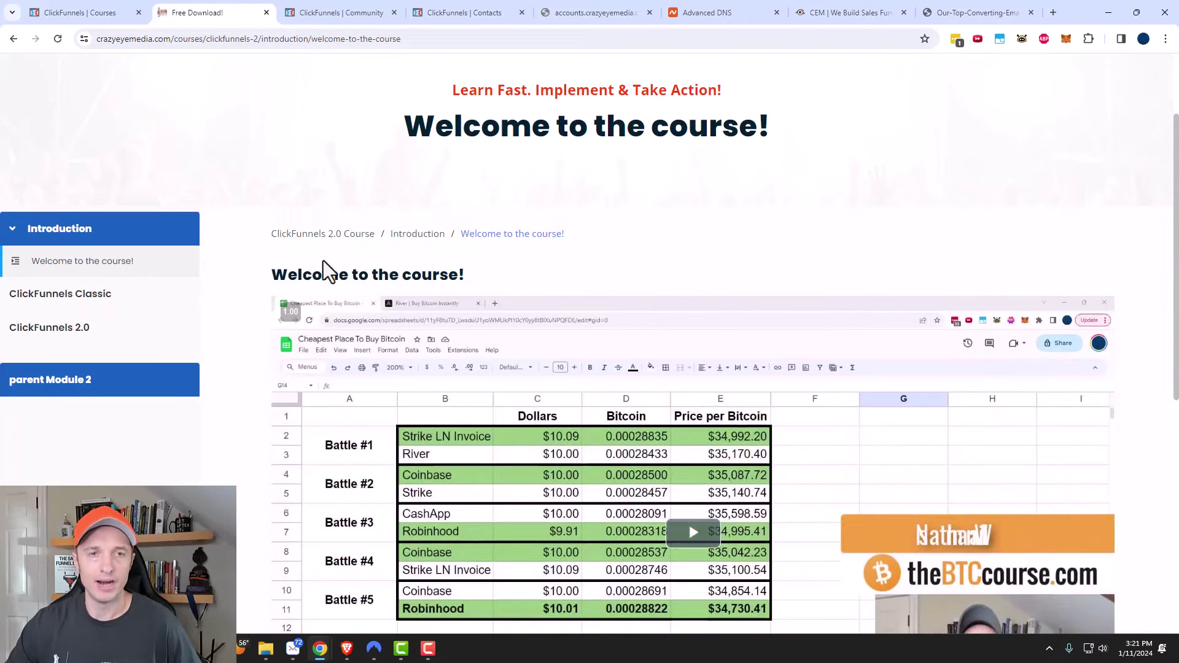
scroll(237, 325, up, 2)
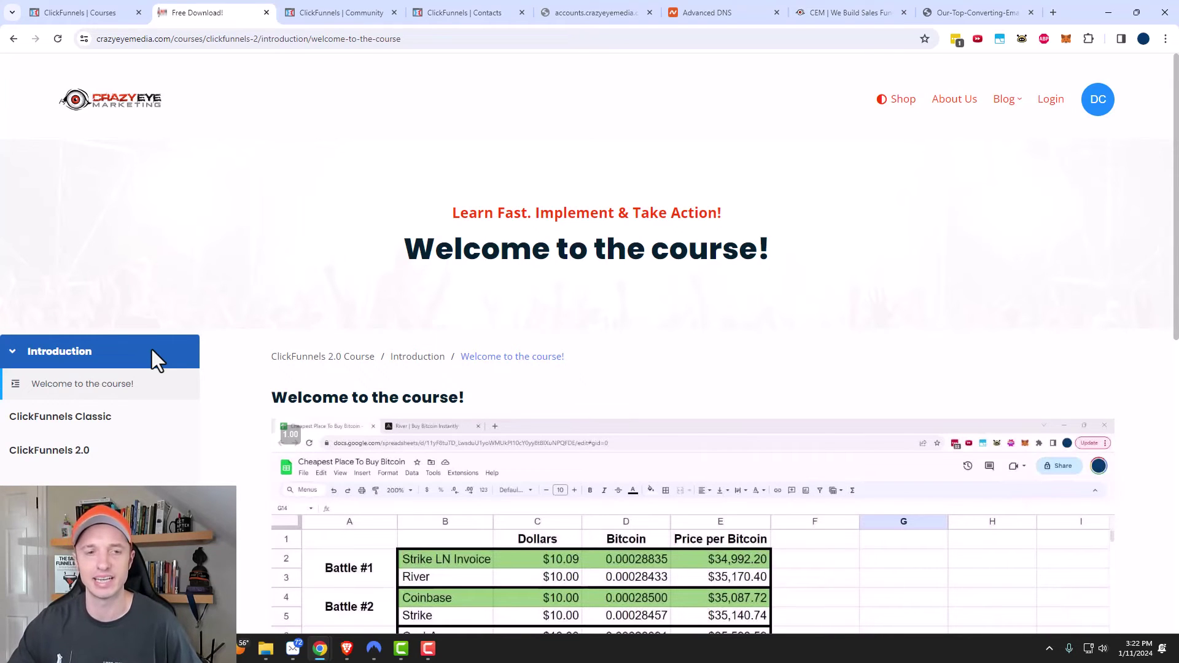
- Examine the lesson page's layout, from the title and video to the Mark Lesson Complete button and the lesson text
scroll(379, 290, down, 2)
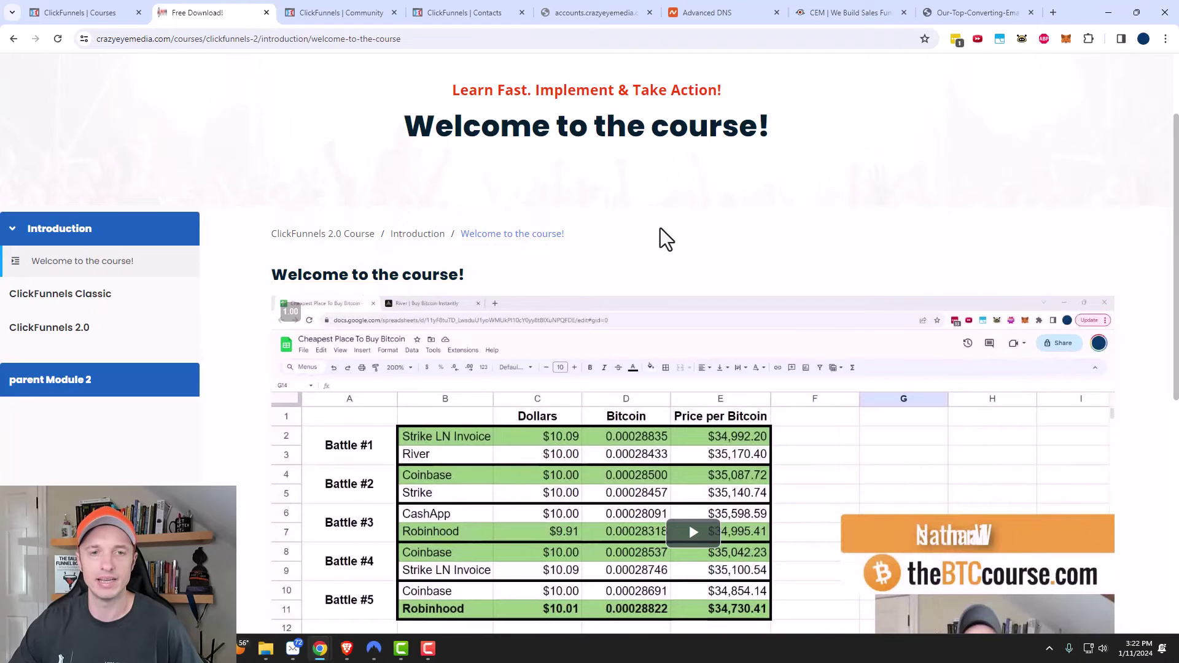
scroll(663, 237, down, 1)
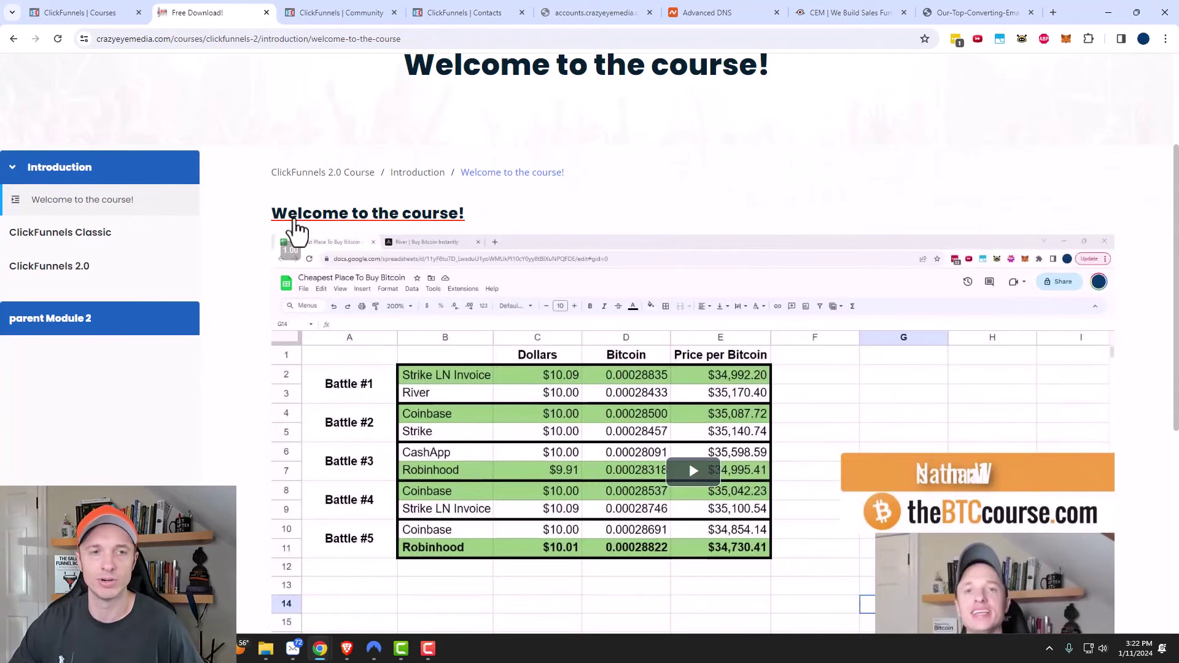
scroll(583, 277, down, 3)
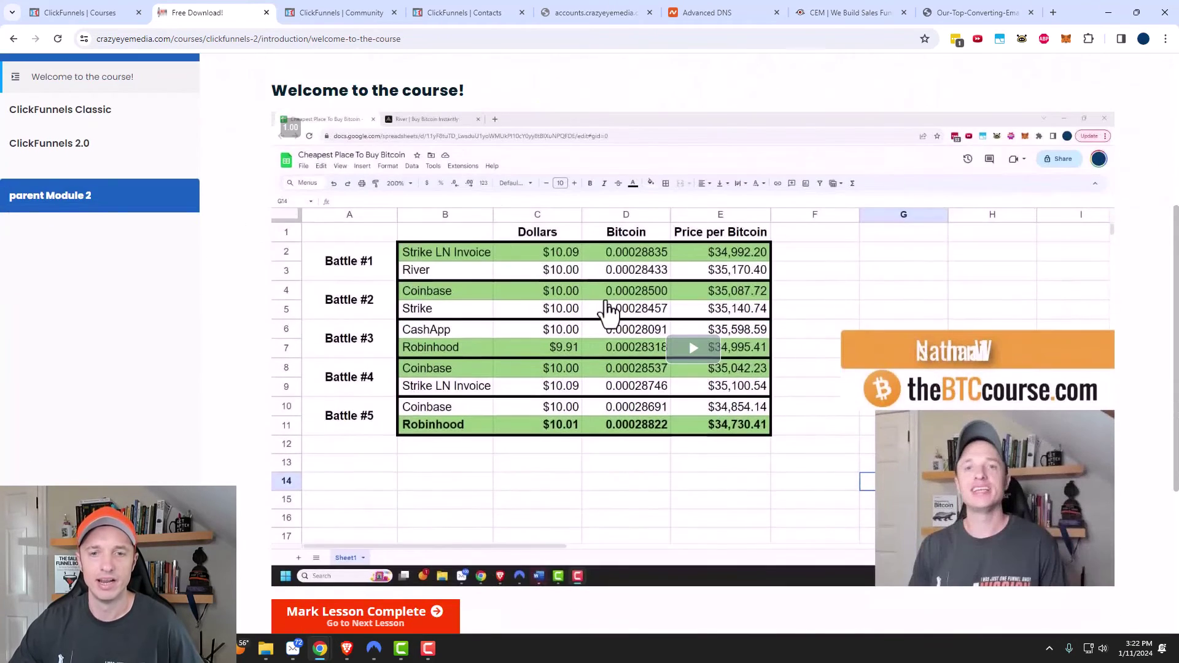
scroll(691, 322, down, 4)
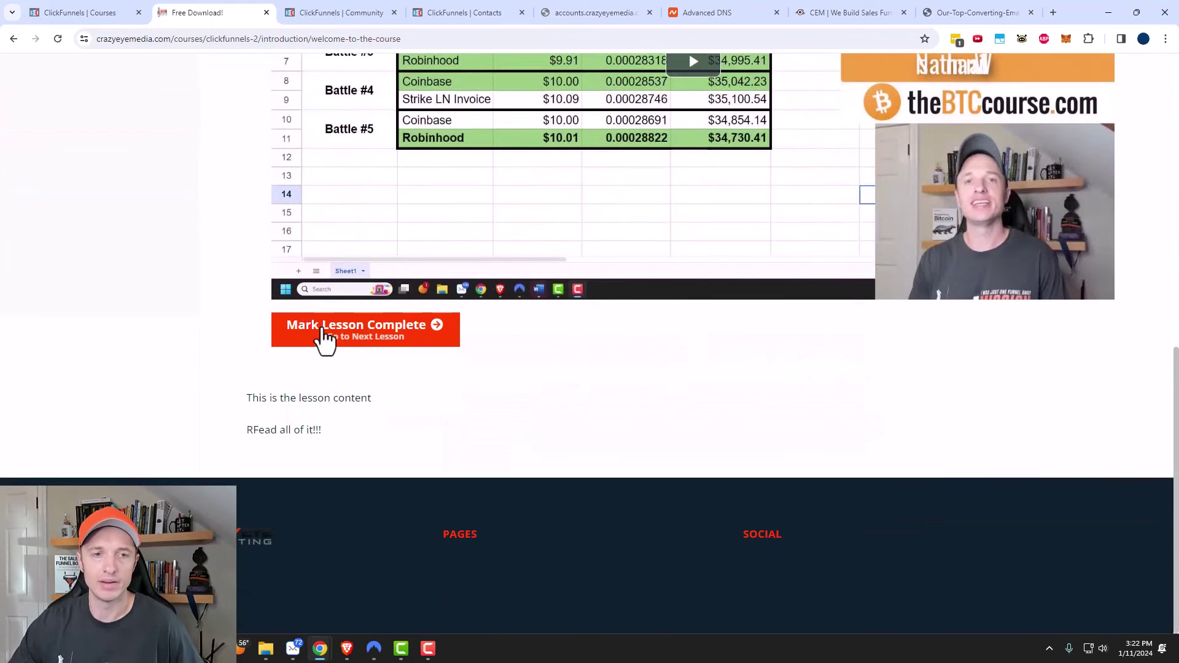
drag(338, 431, 230, 391)
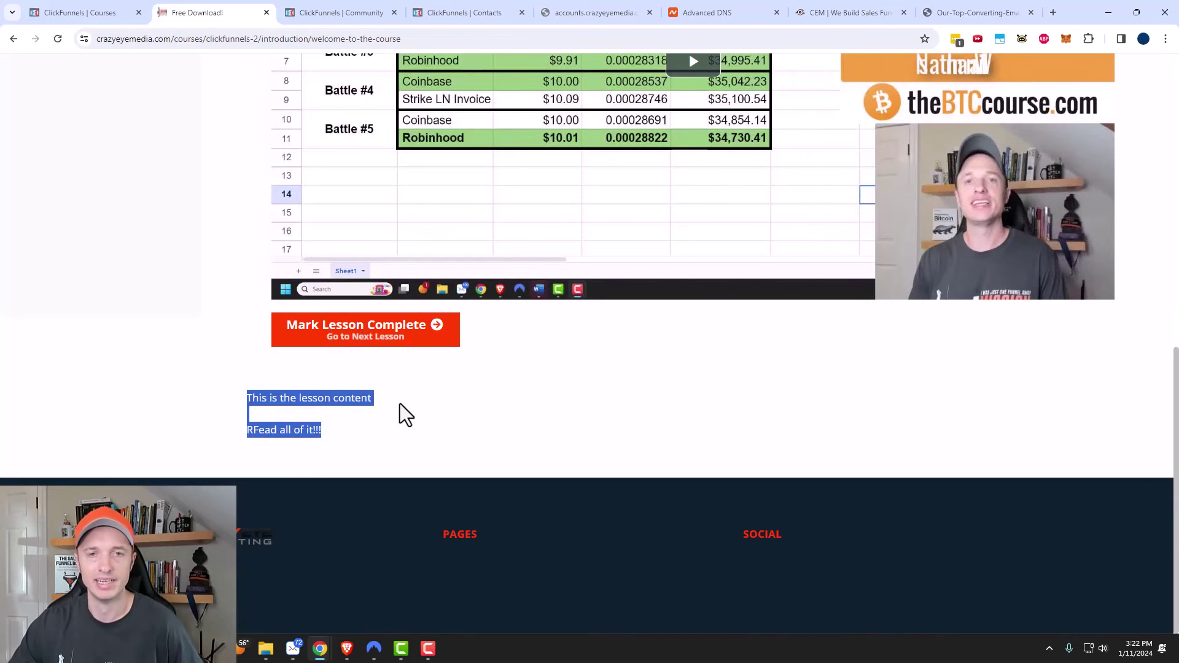
scroll(400, 408, up, 4)
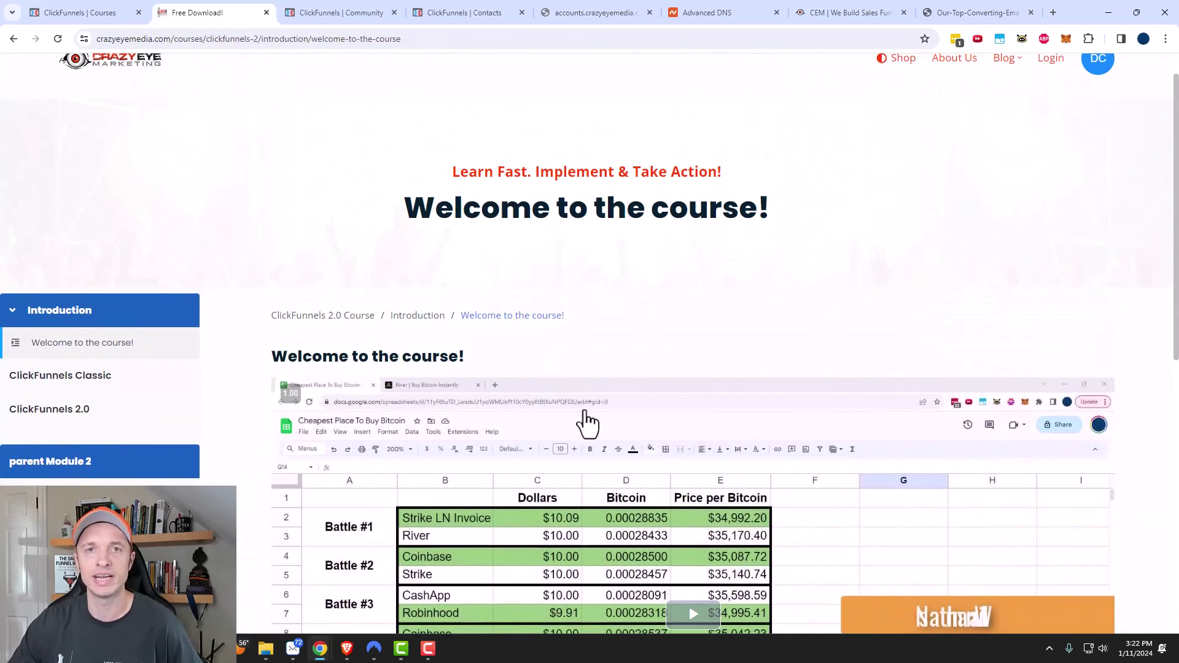
scroll(579, 334, down, 8)
scroll(551, 497, up, 5)
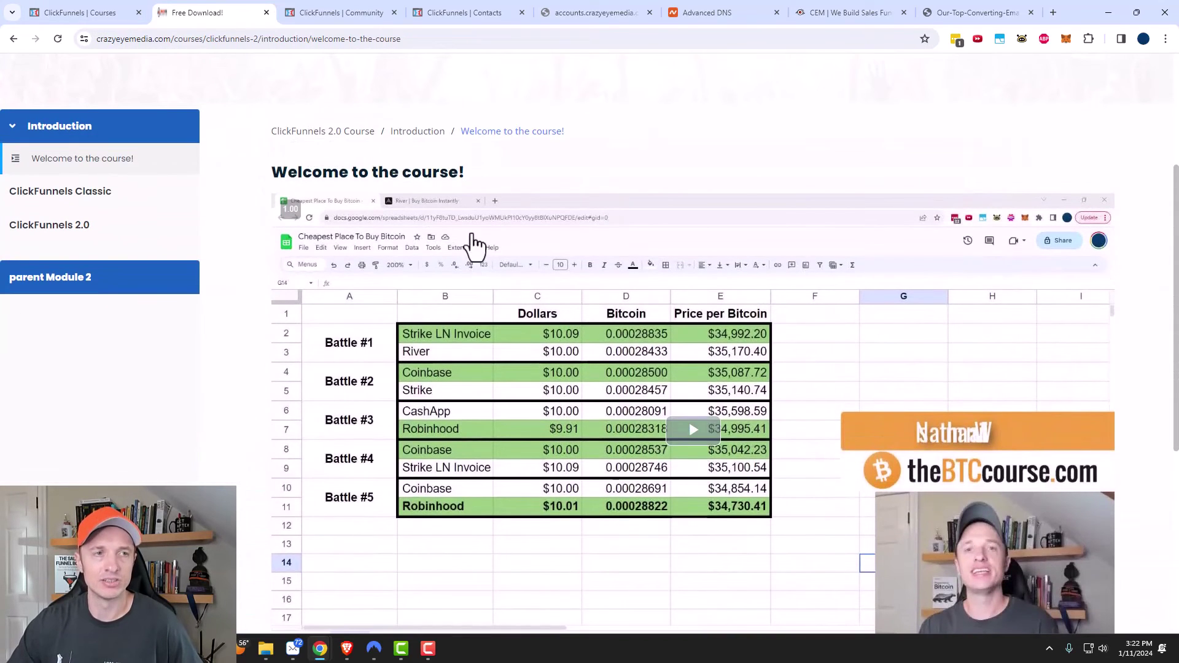
- Return to the site overview and open the Hero Theme's Module lessons course page for customizing
click(110, 13)
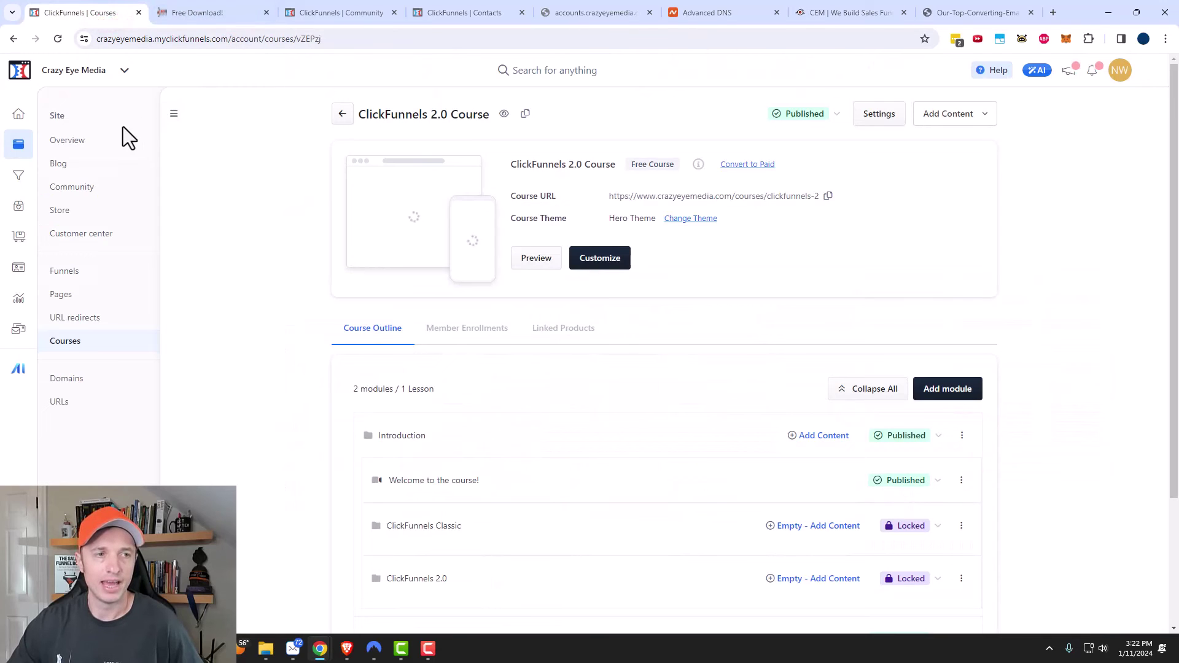
click(69, 141)
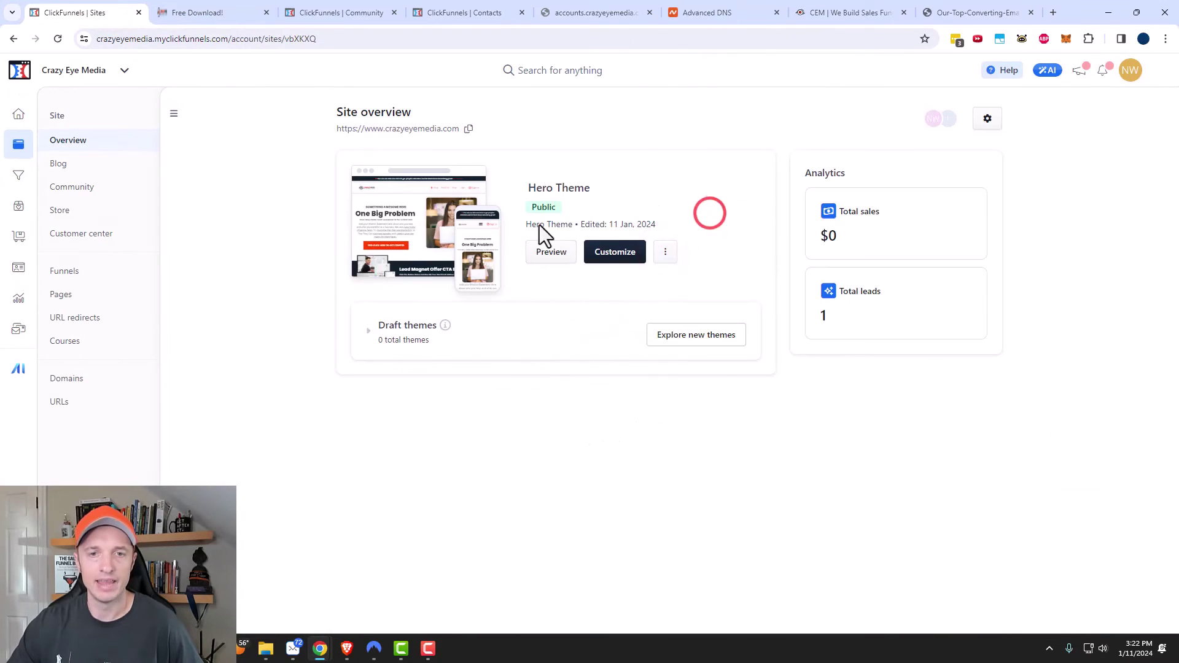
click(616, 253)
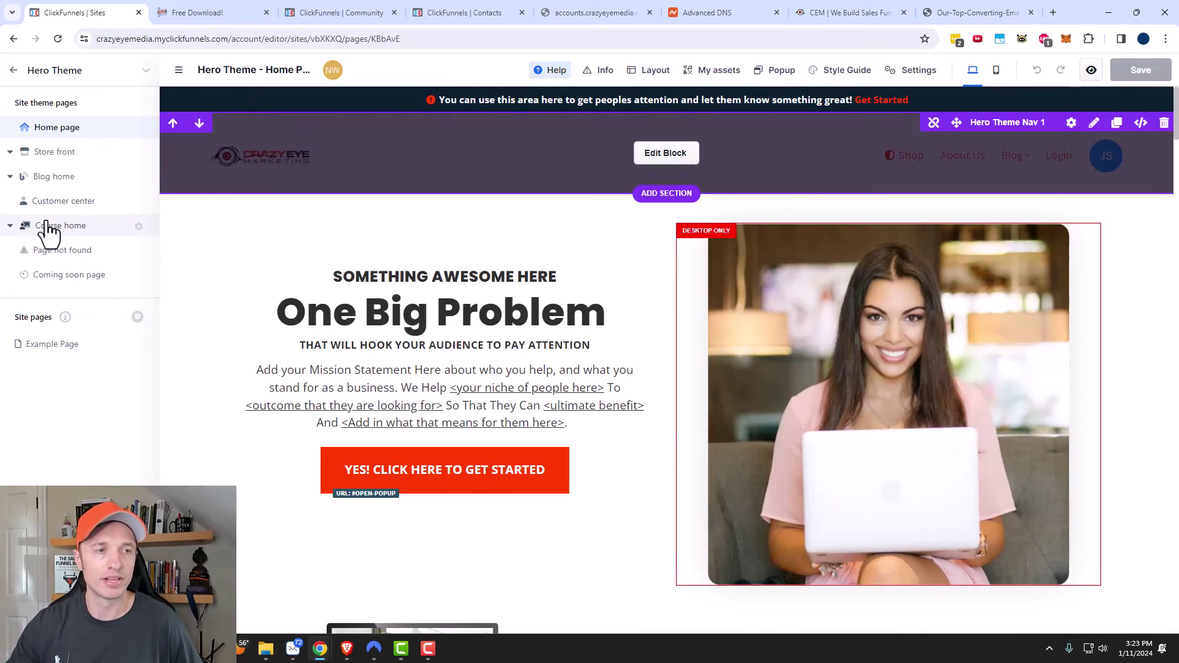
click(9, 226)
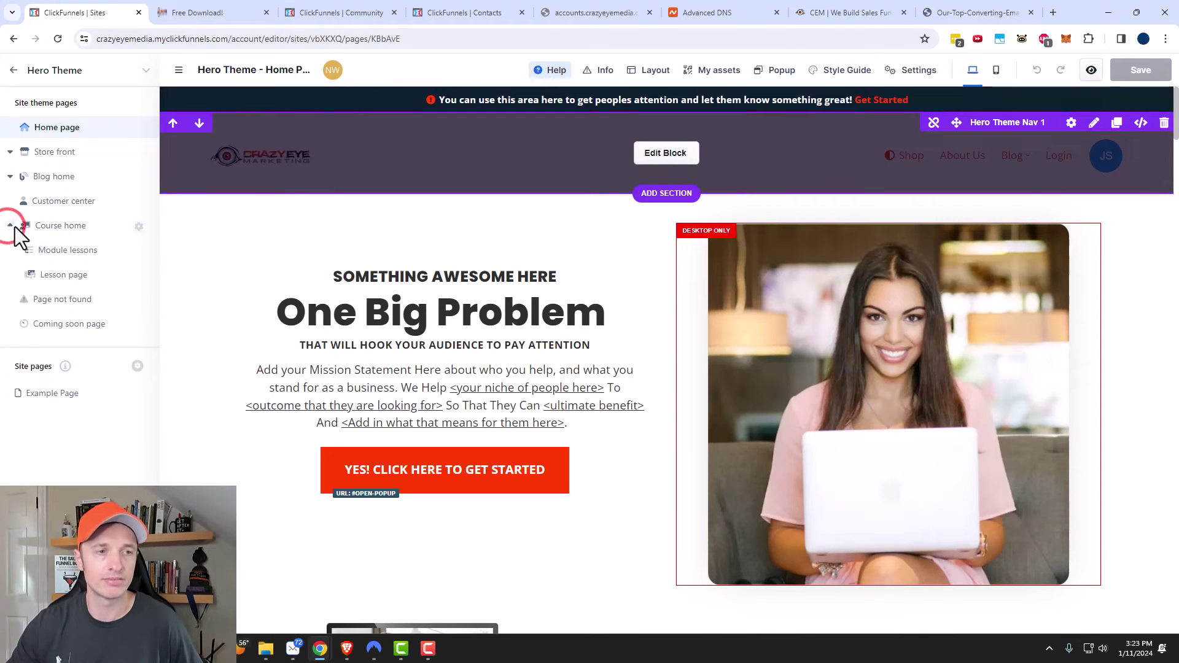
click(79, 252)
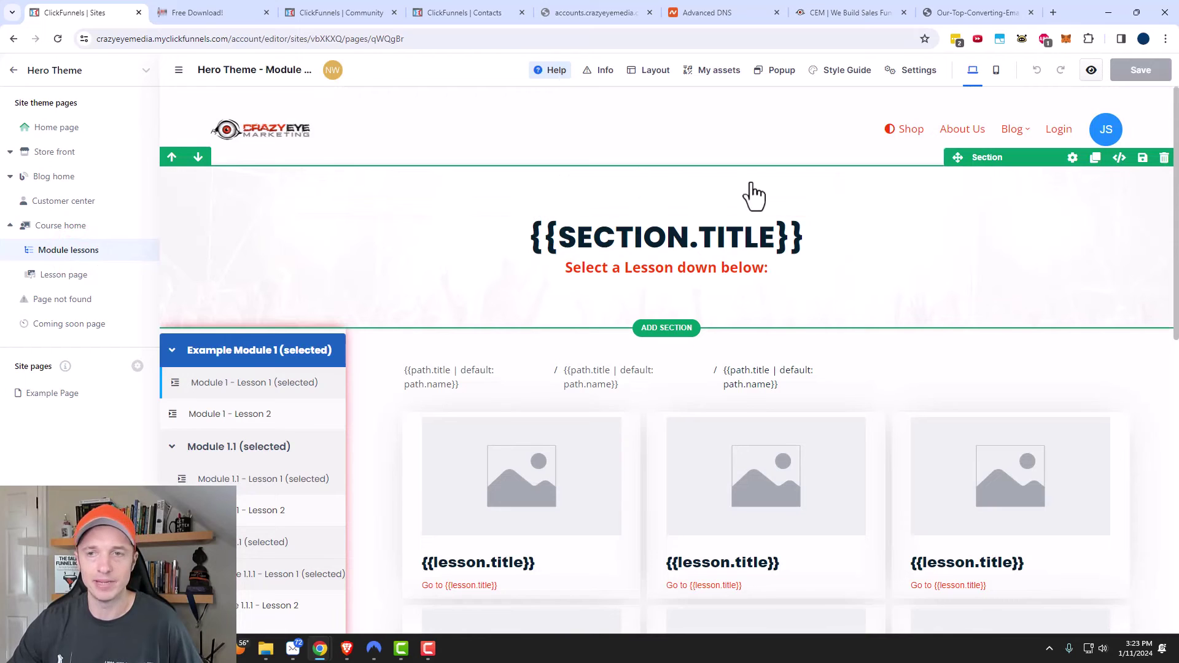
- Remove the top and bottom padding from the title section of the Module lessons page
click(1073, 157)
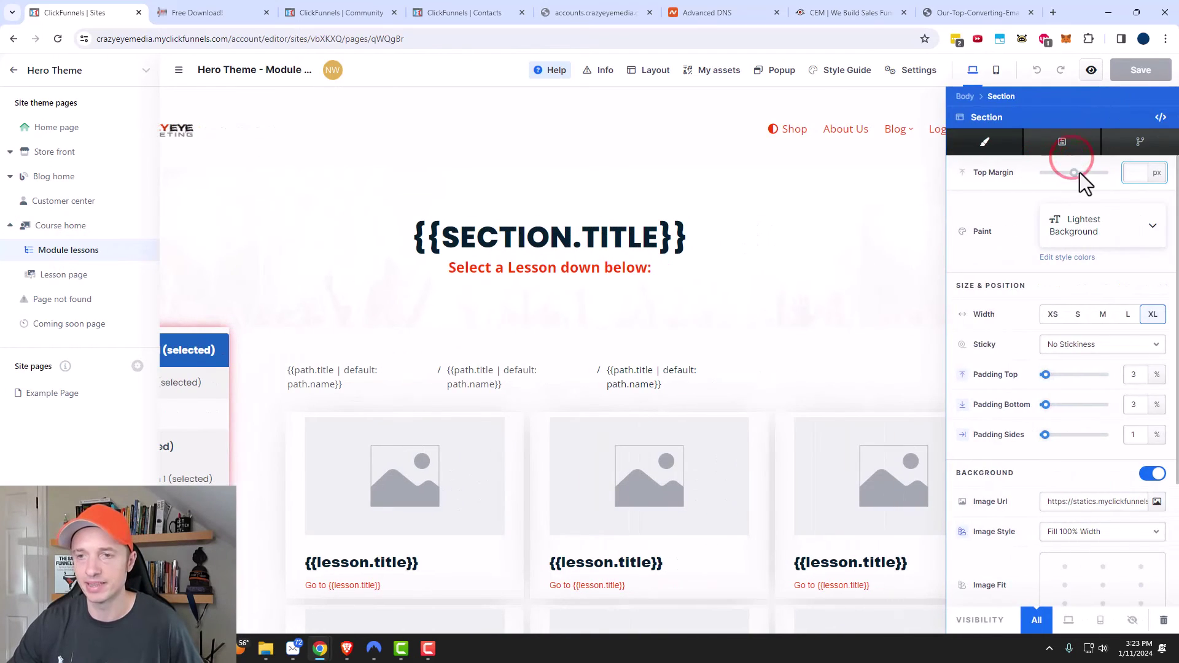
drag(1045, 376, 1042, 375)
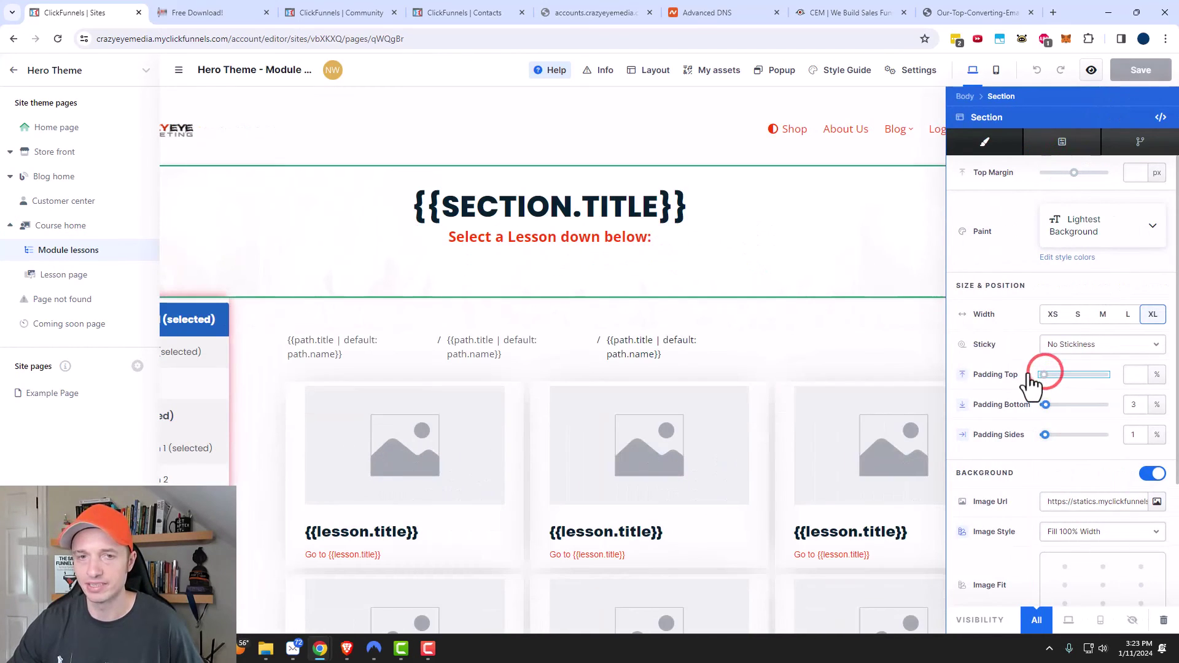
click(1044, 404)
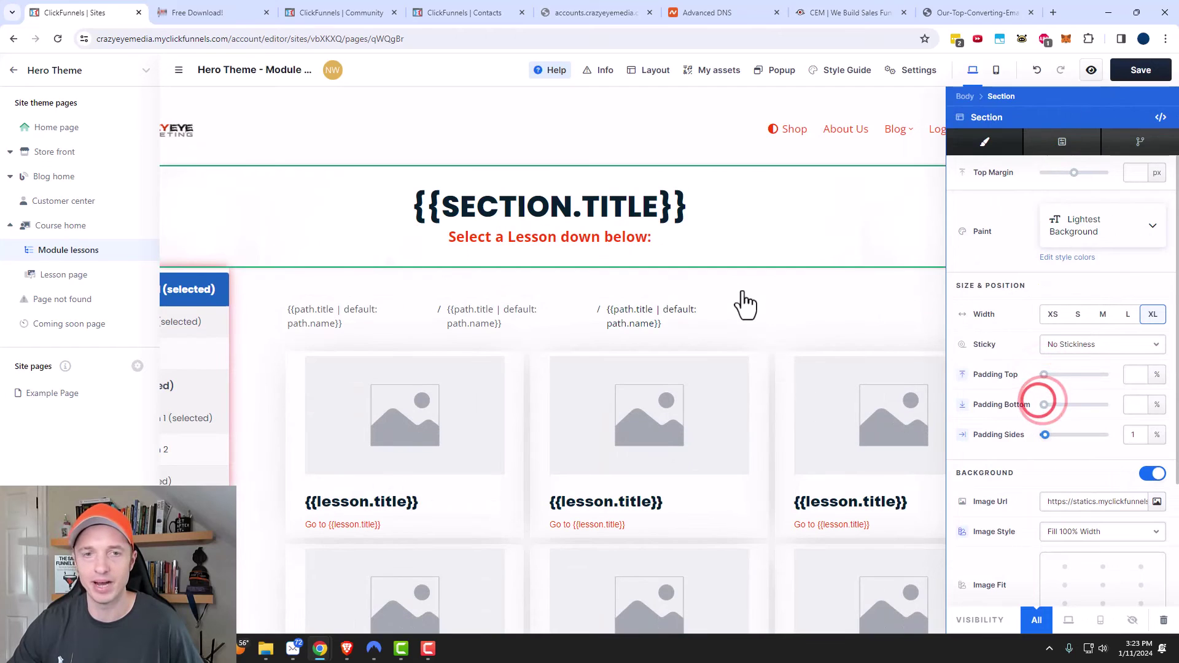
click(806, 293)
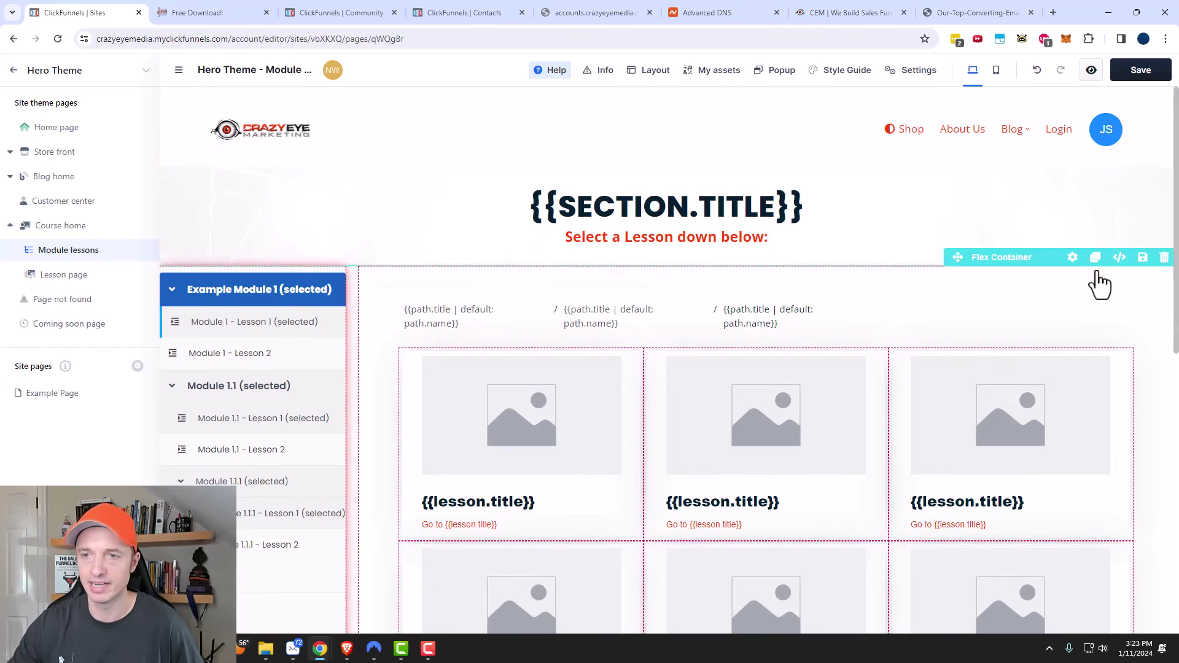
- Set the width of the flex container holding the course sidebar and lesson cards to 95%
click(1073, 258)
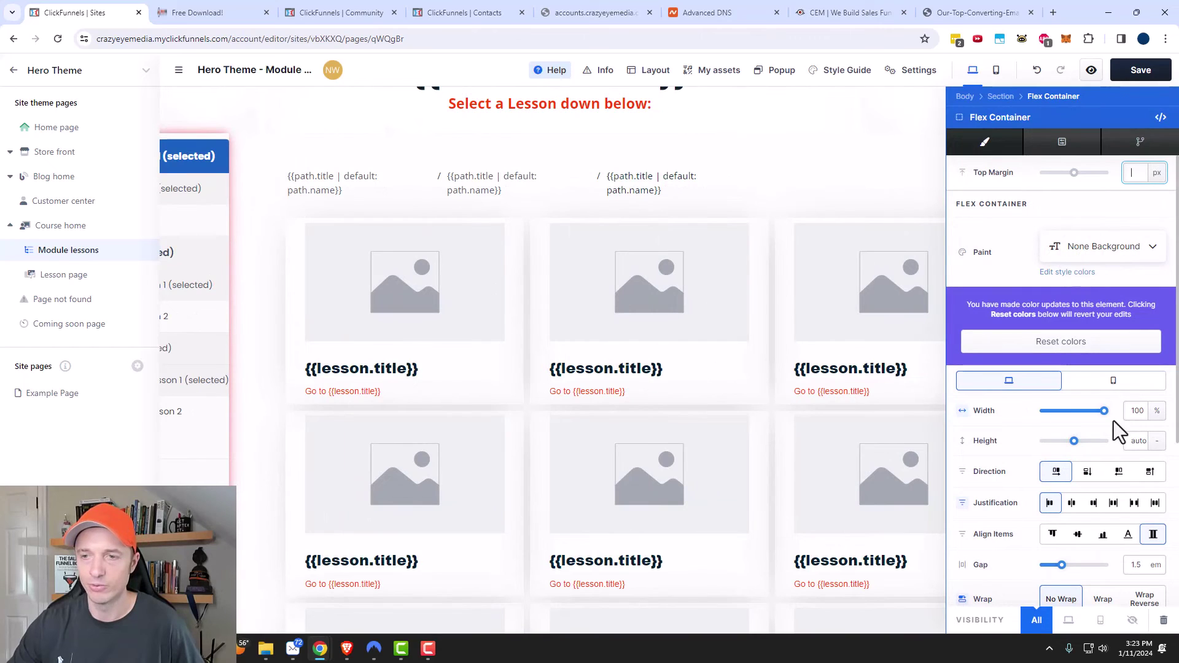
drag(1103, 412, 1101, 411)
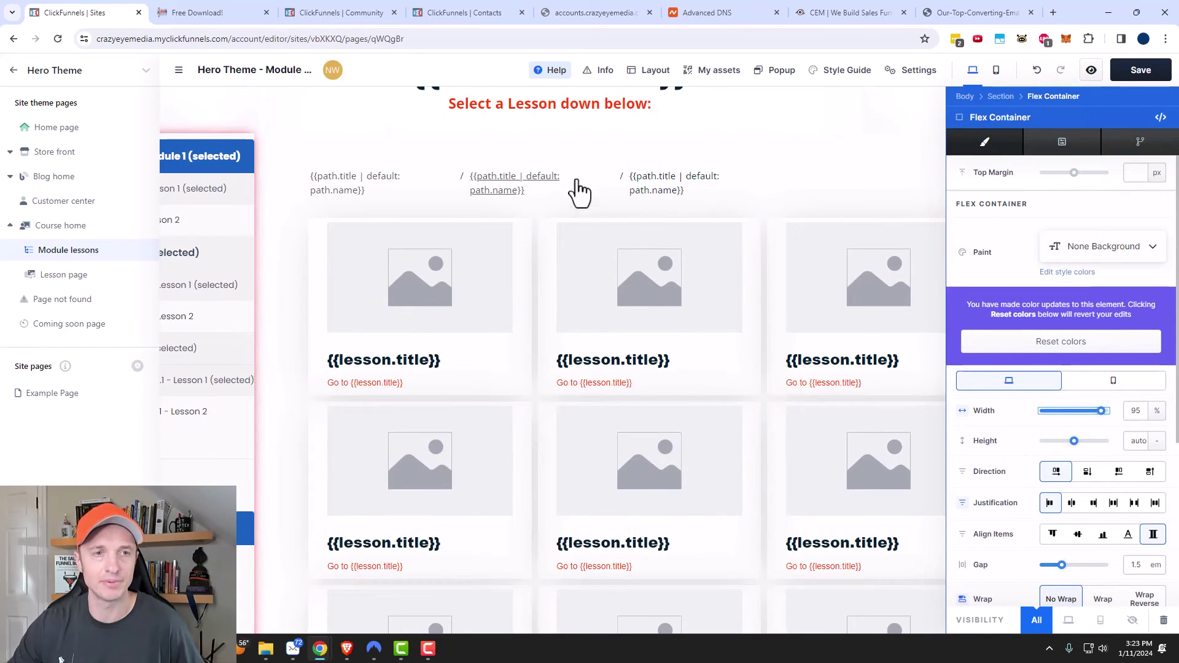
click(360, 120)
scroll(400, 323, up, 2)
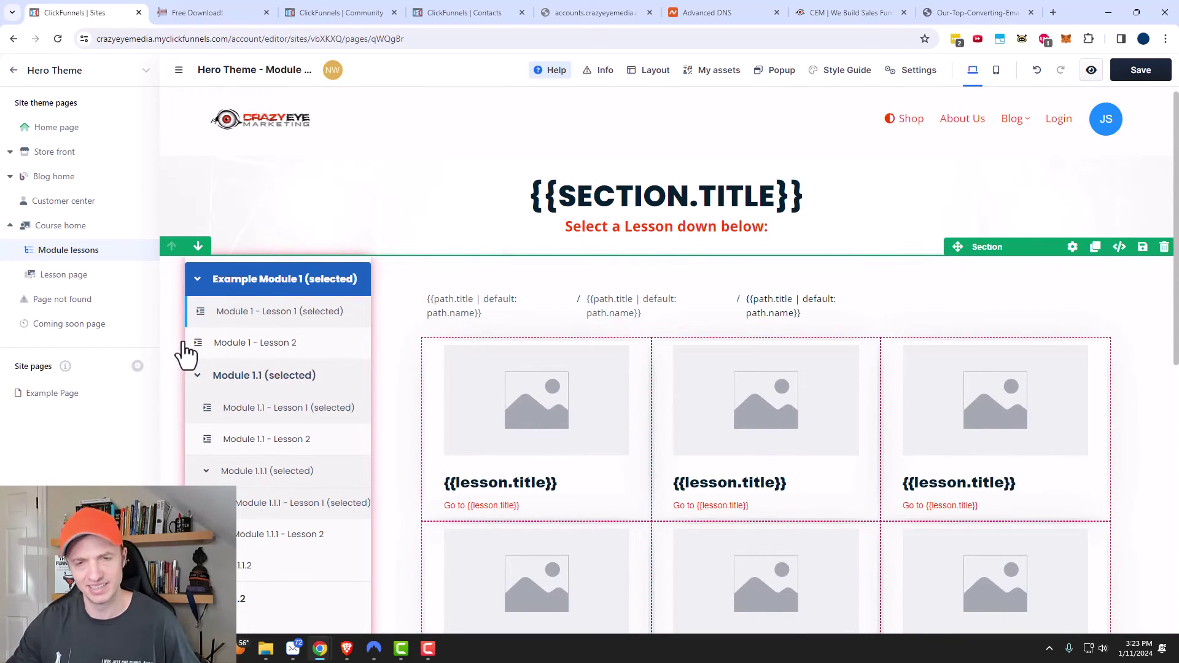
- Set the background of the module headings in the course sidebar to red (#ff3c00)
click(284, 289)
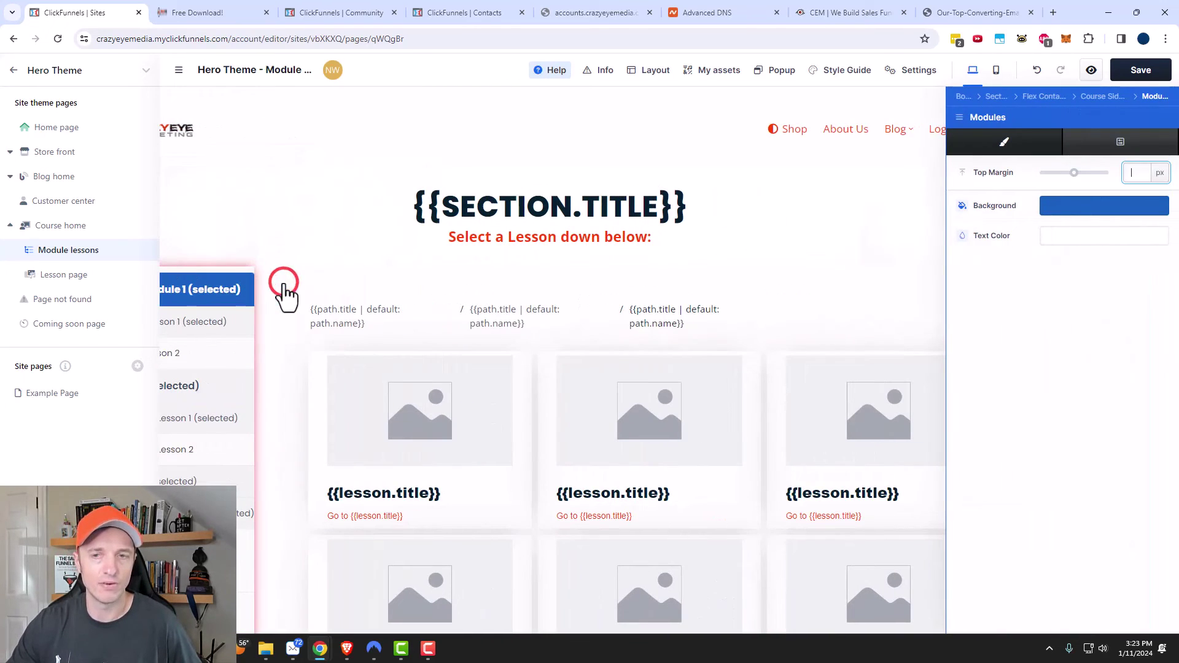
click(1073, 207)
click(995, 518)
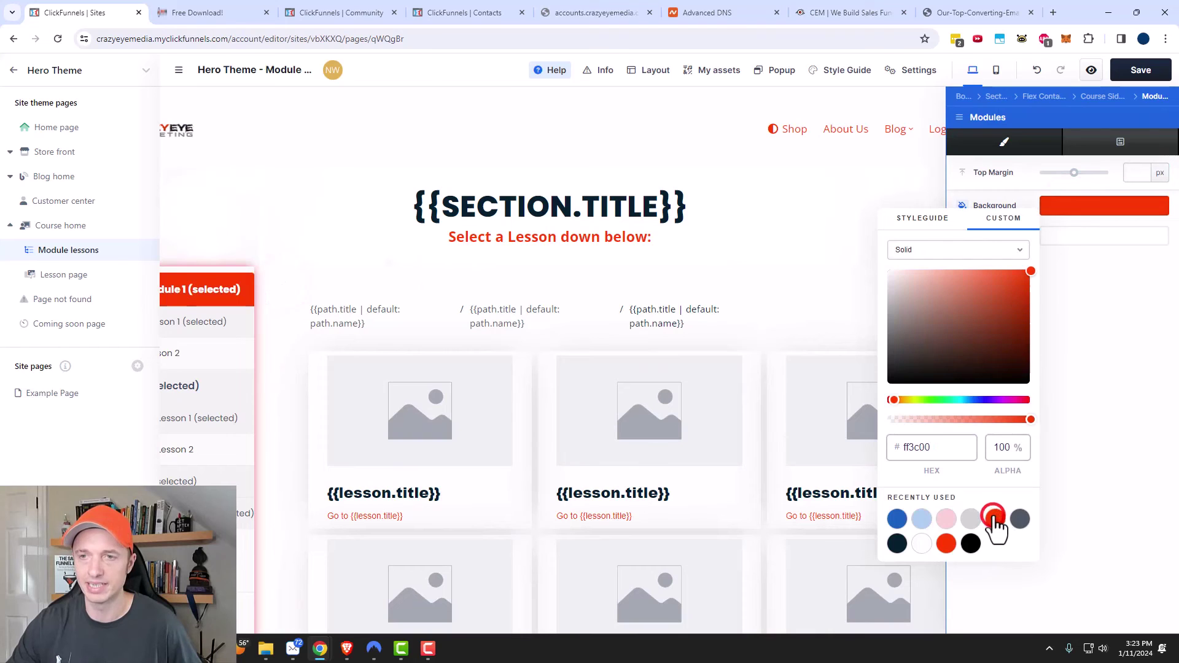
click(1072, 384)
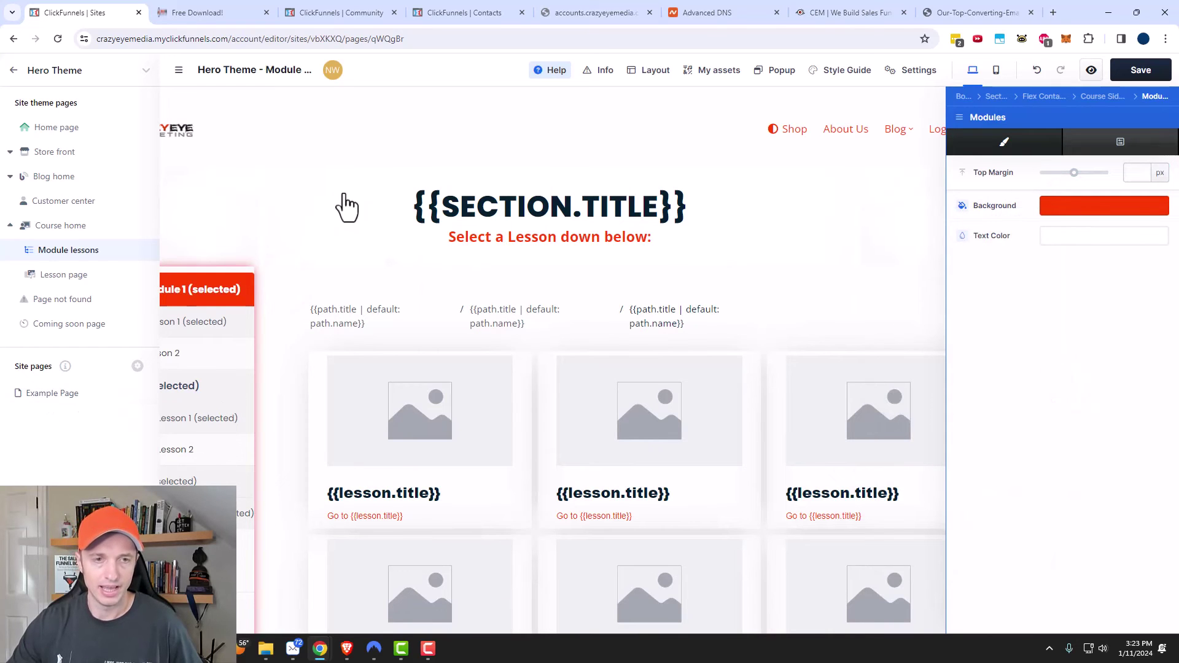
click(309, 158)
- Check the style settings of the sidebar's first-level lesson items and save the Module lessons page
click(186, 326)
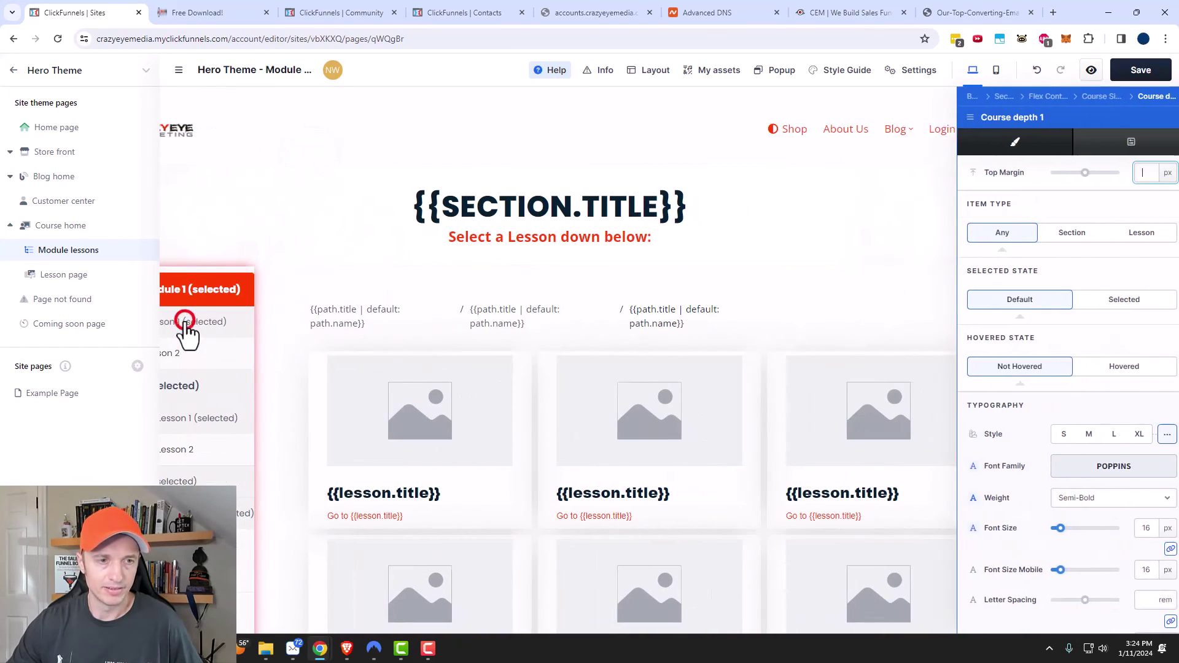
click(813, 189)
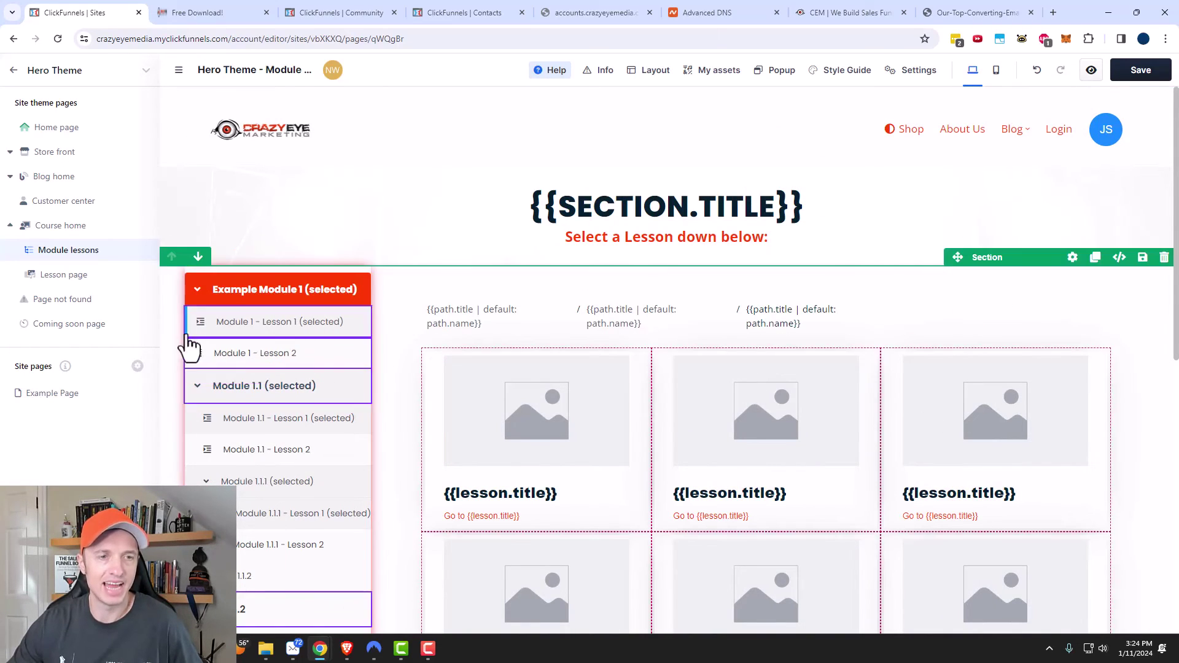
scroll(350, 466, down, 2)
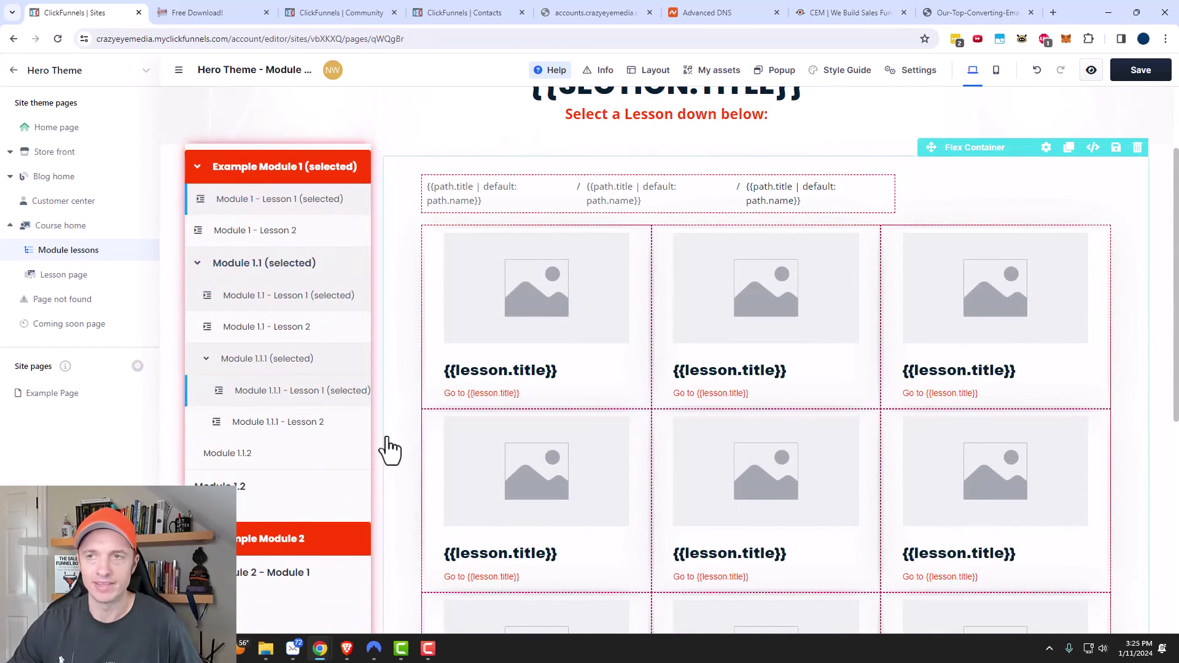
scroll(387, 451, up, 2)
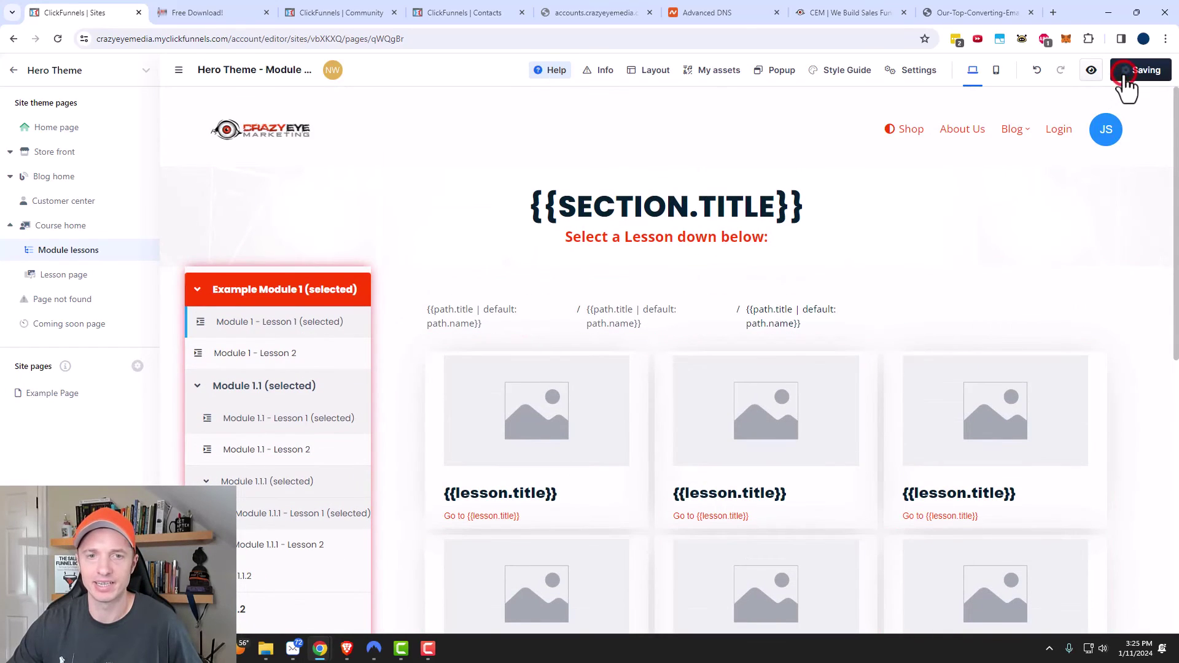
- Open the Lesson page template and remove the top and bottom padding from its title section
click(78, 278)
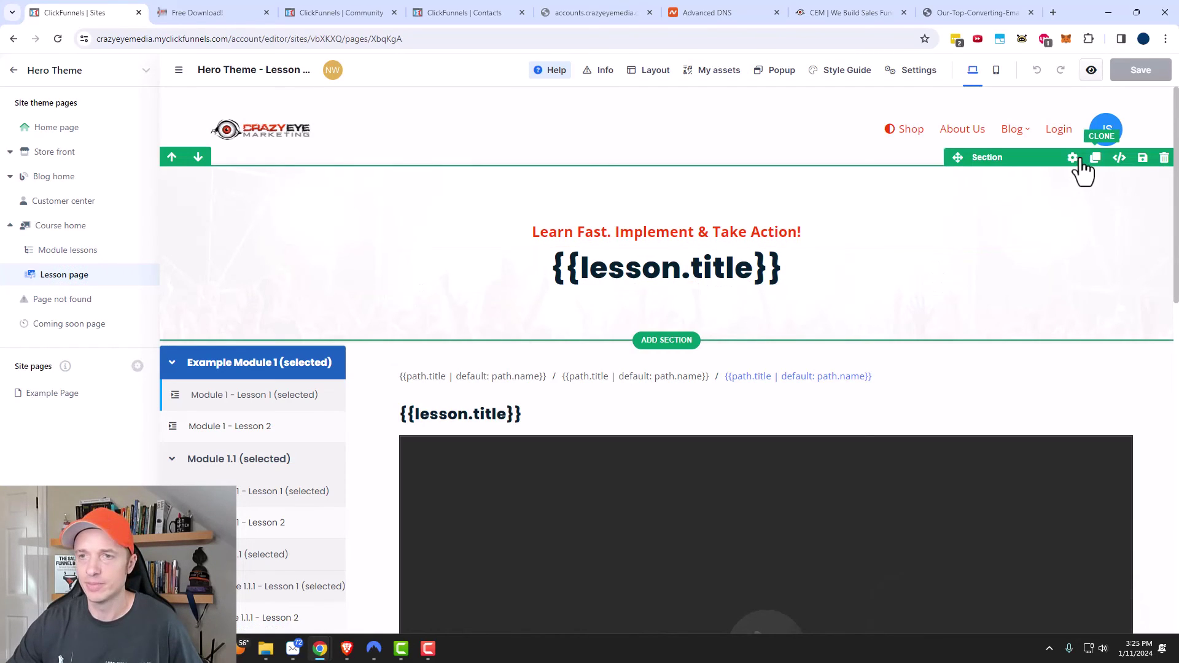
click(1071, 158)
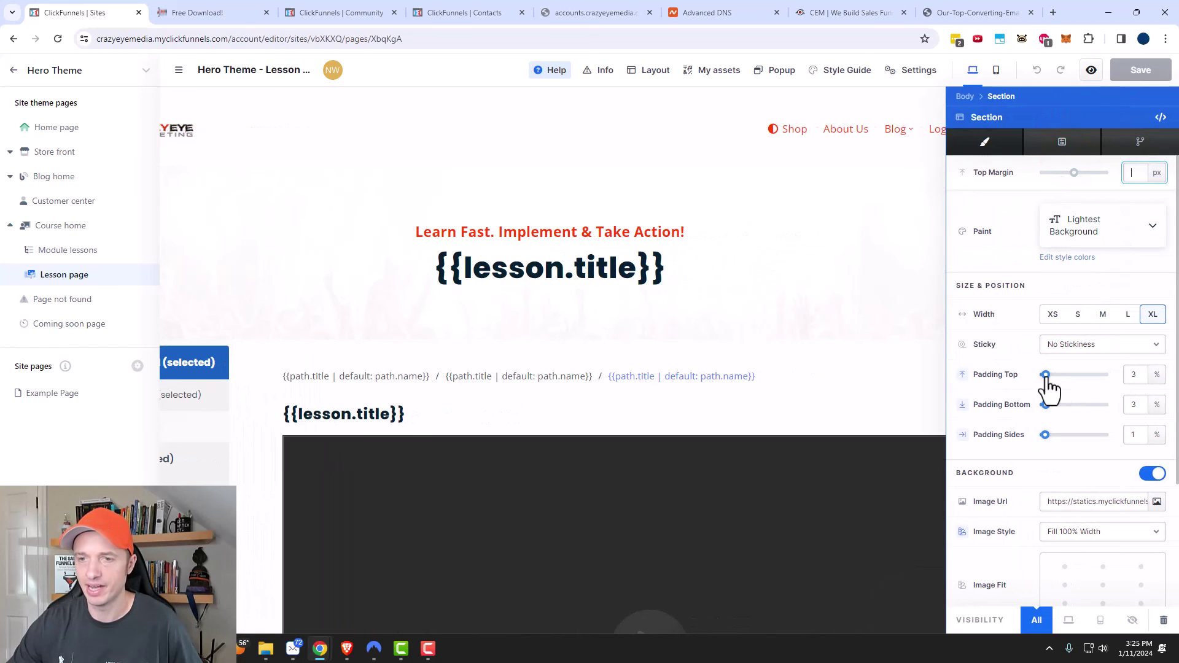
click(1043, 375)
click(1044, 405)
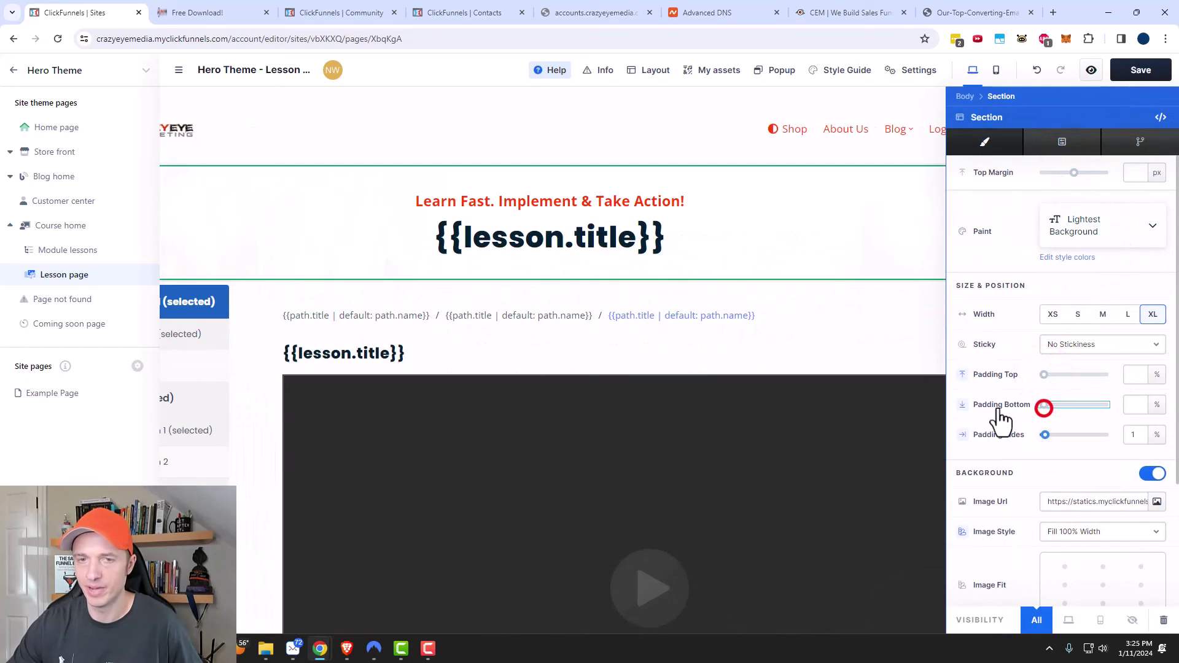
click(826, 287)
- Set the module headings' background in the Lesson page sidebar to red (#ff3c00)
click(307, 304)
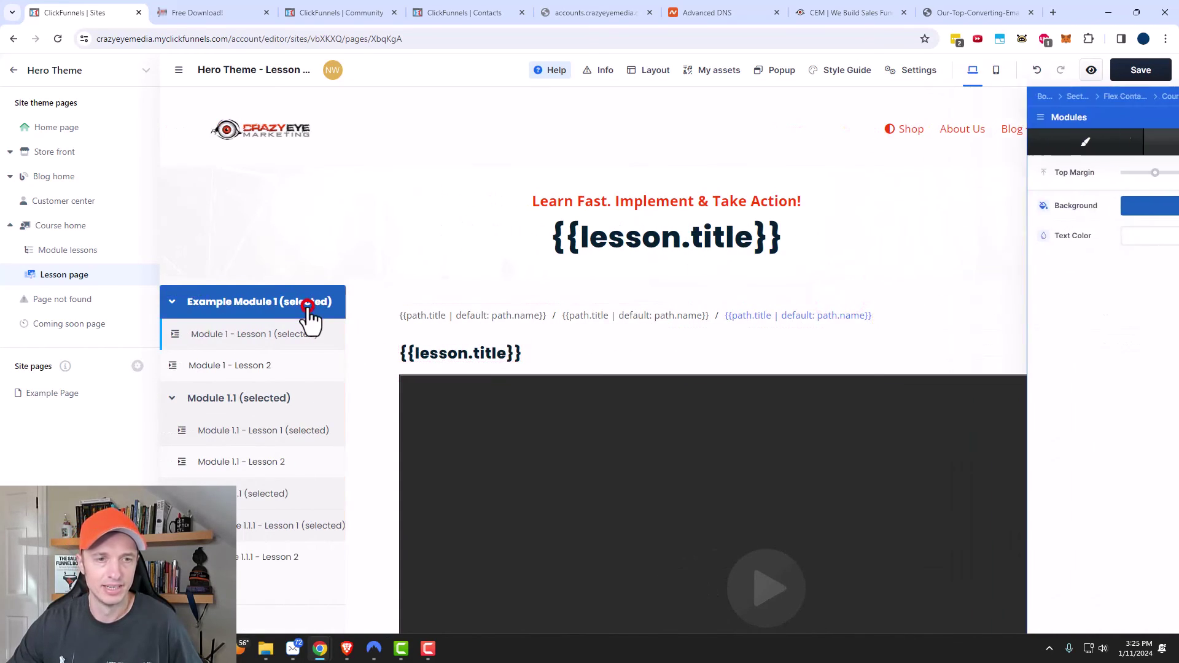
click(1049, 208)
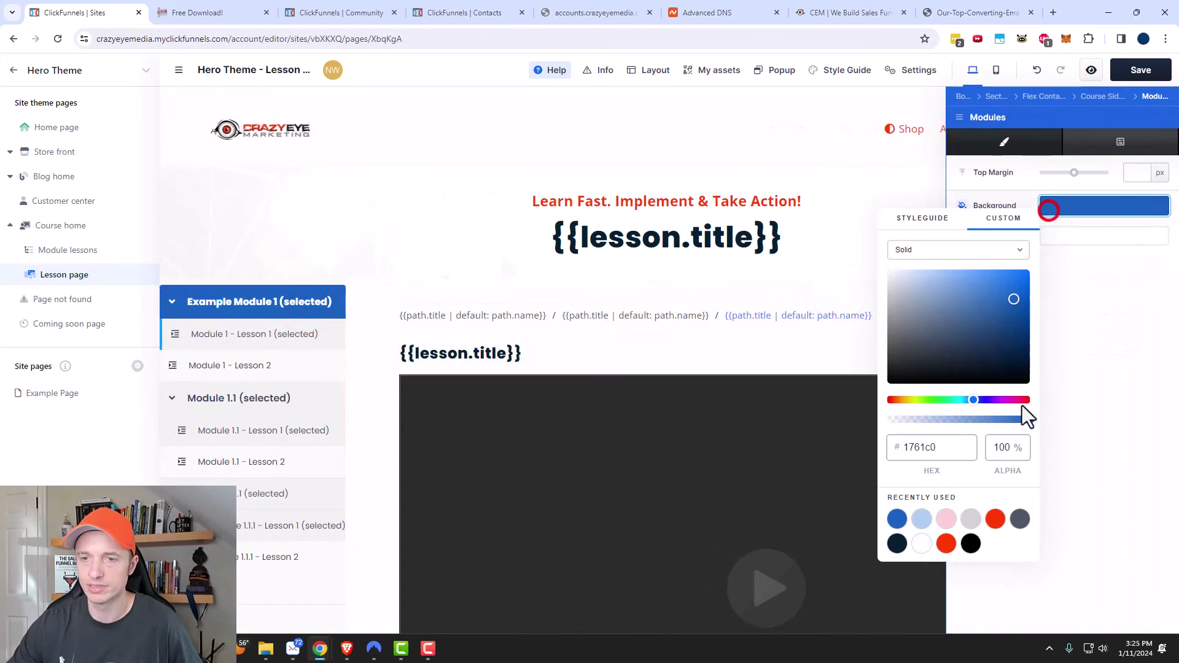
click(996, 520)
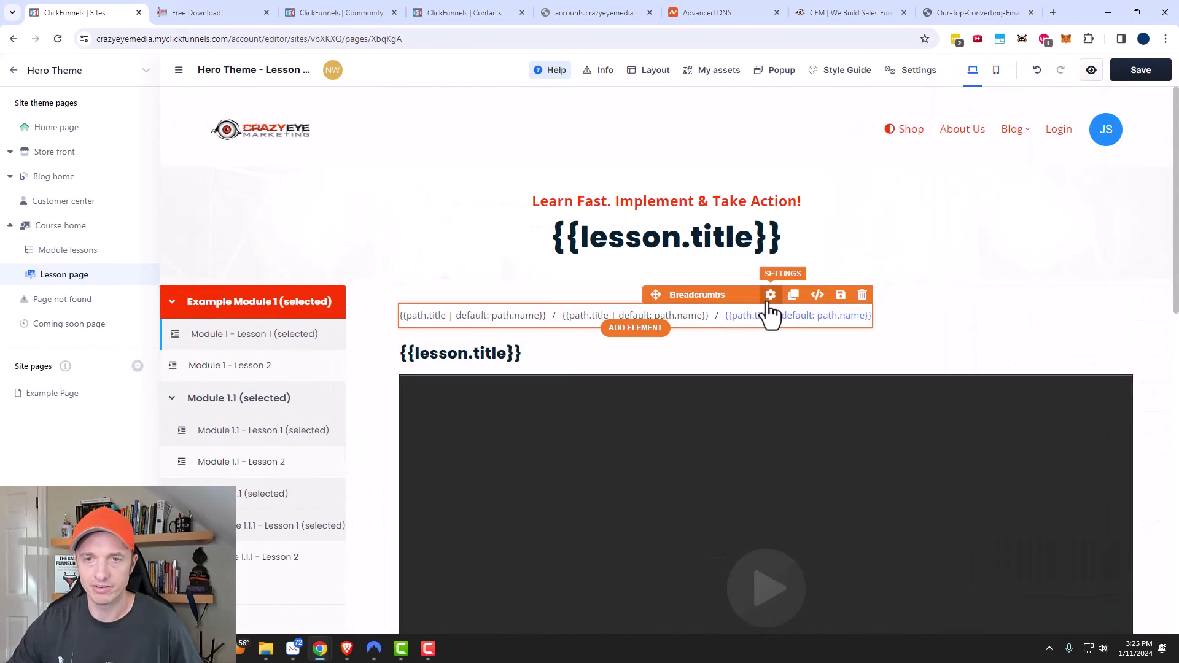
- Set the active color of the Lesson page breadcrumbs to red (#ff3c00)
click(770, 296)
scroll(1074, 435, down, 4)
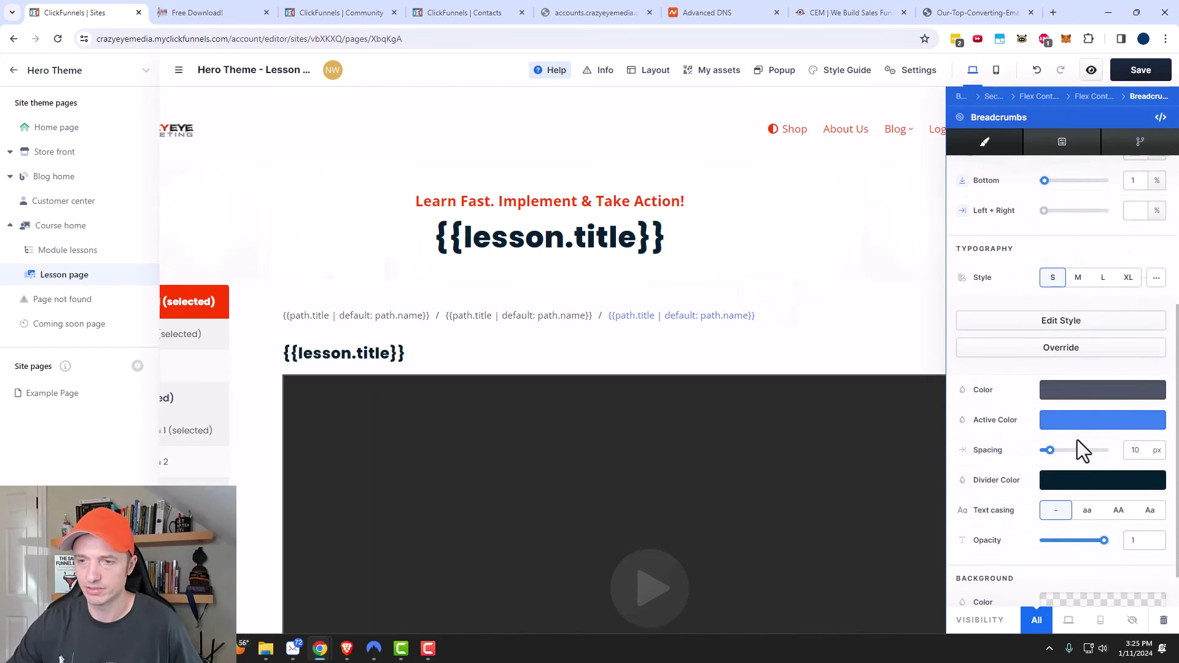
click(1087, 419)
click(1021, 577)
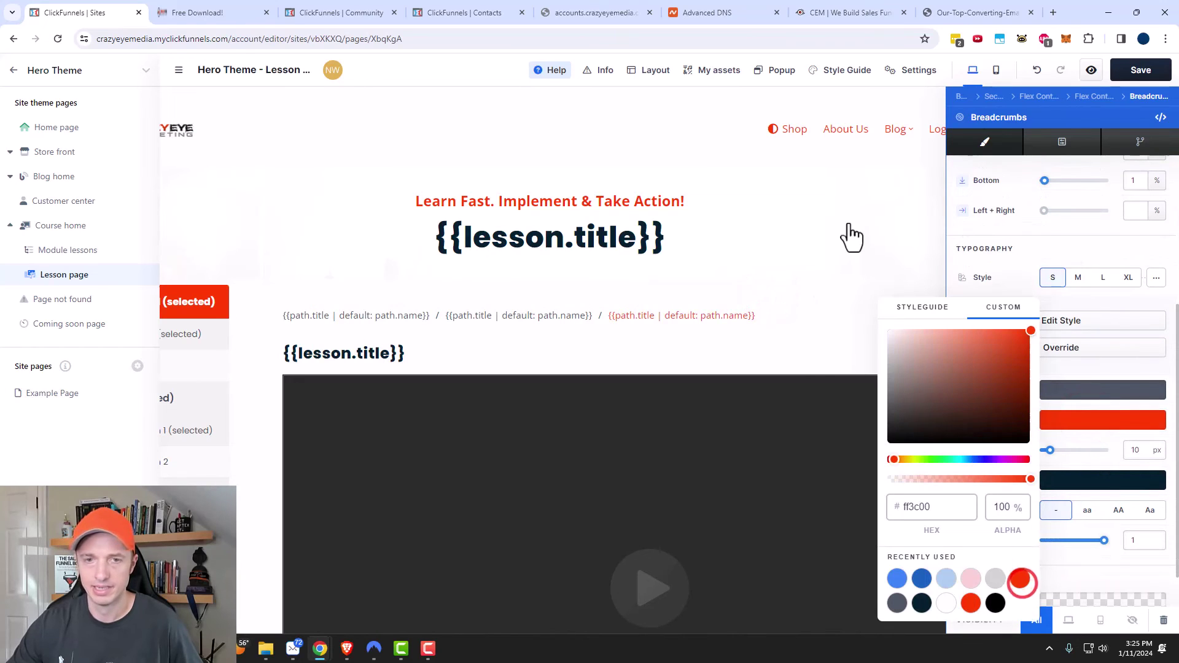
click(849, 222)
- Search the elements for "content" and insert the dynamic content element between the lesson video and the Mark Lesson Complete button
scroll(500, 284, down, 2)
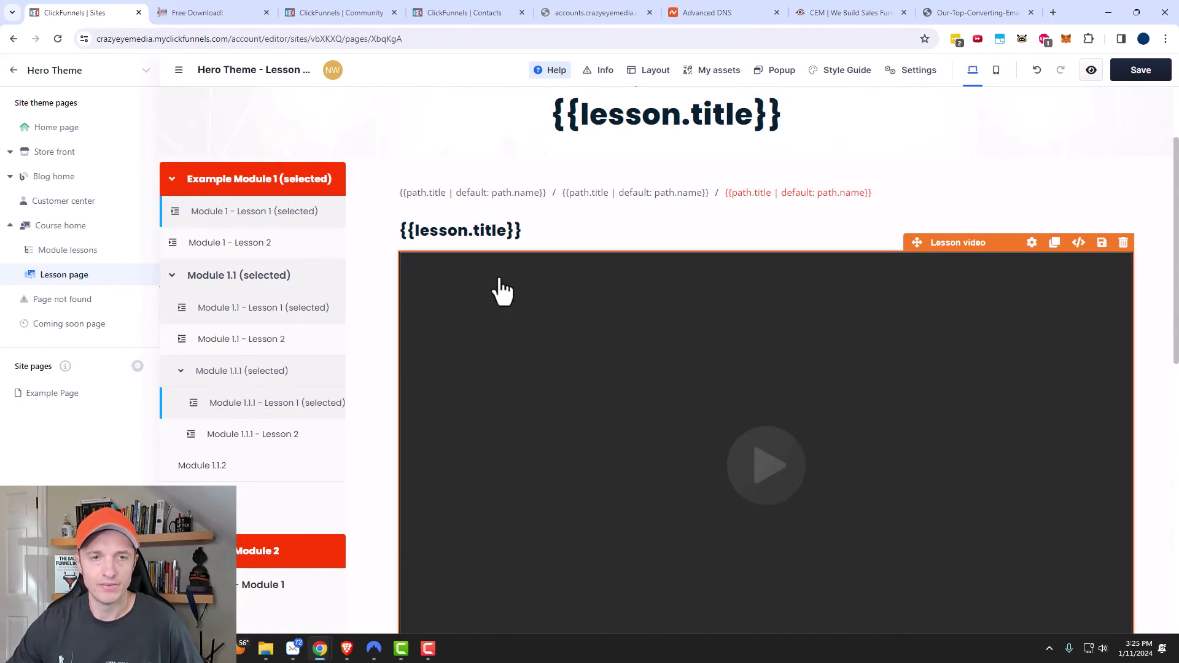
scroll(831, 387, down, 1)
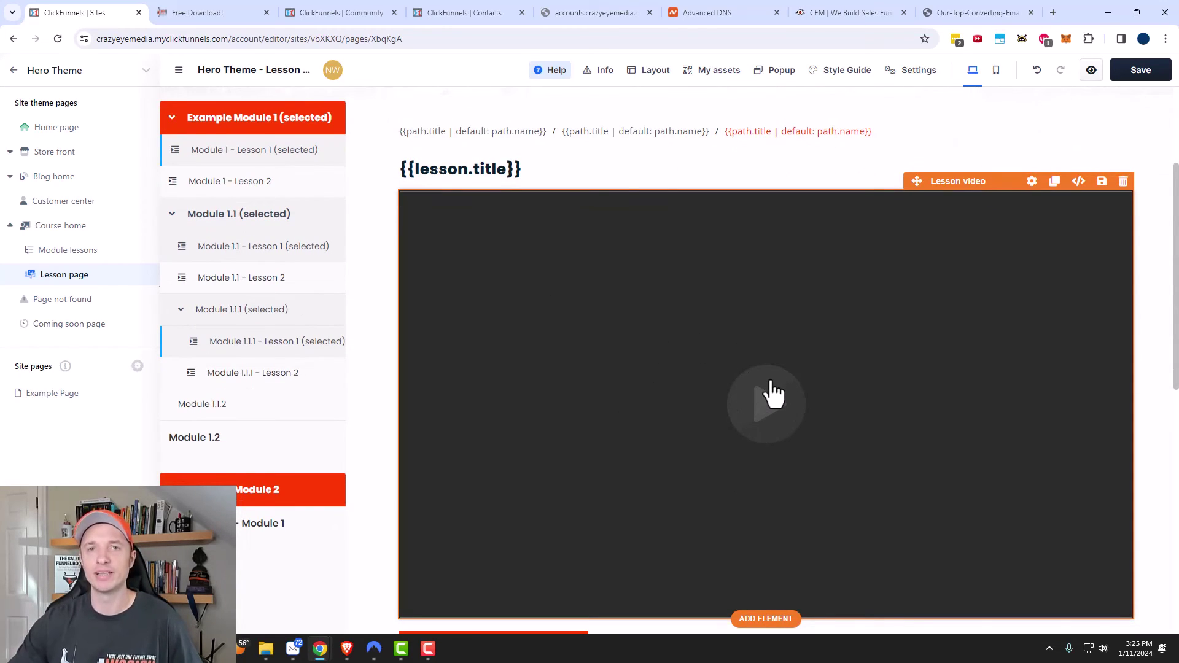
scroll(737, 359, down, 4)
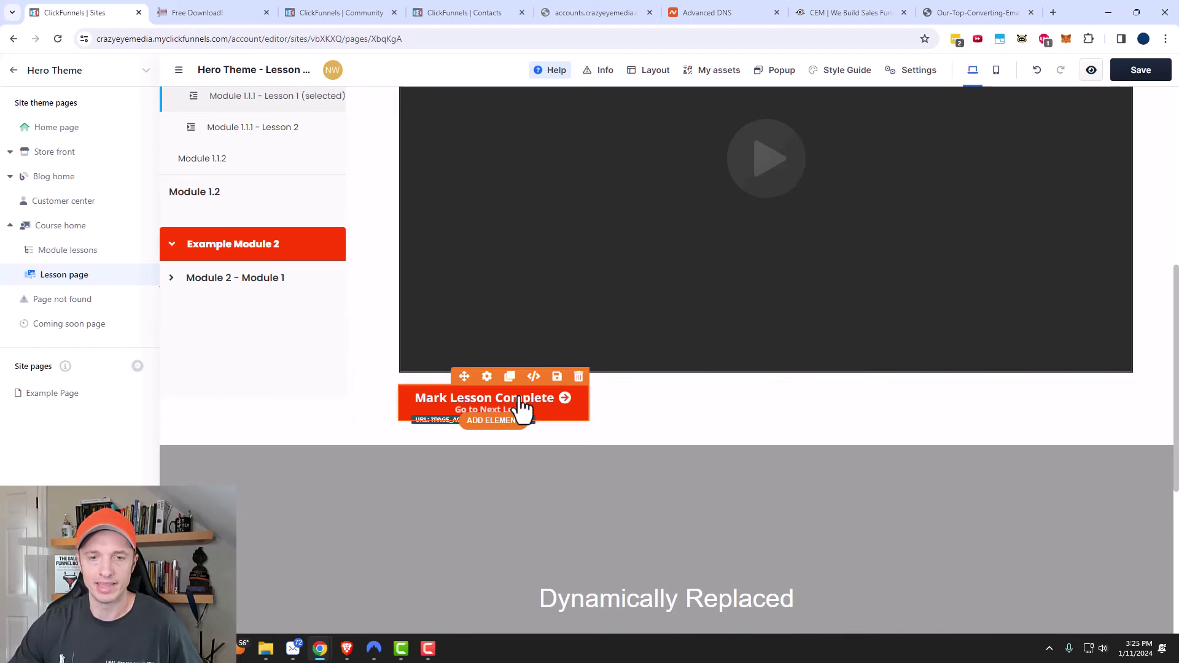
scroll(614, 475, down, 2)
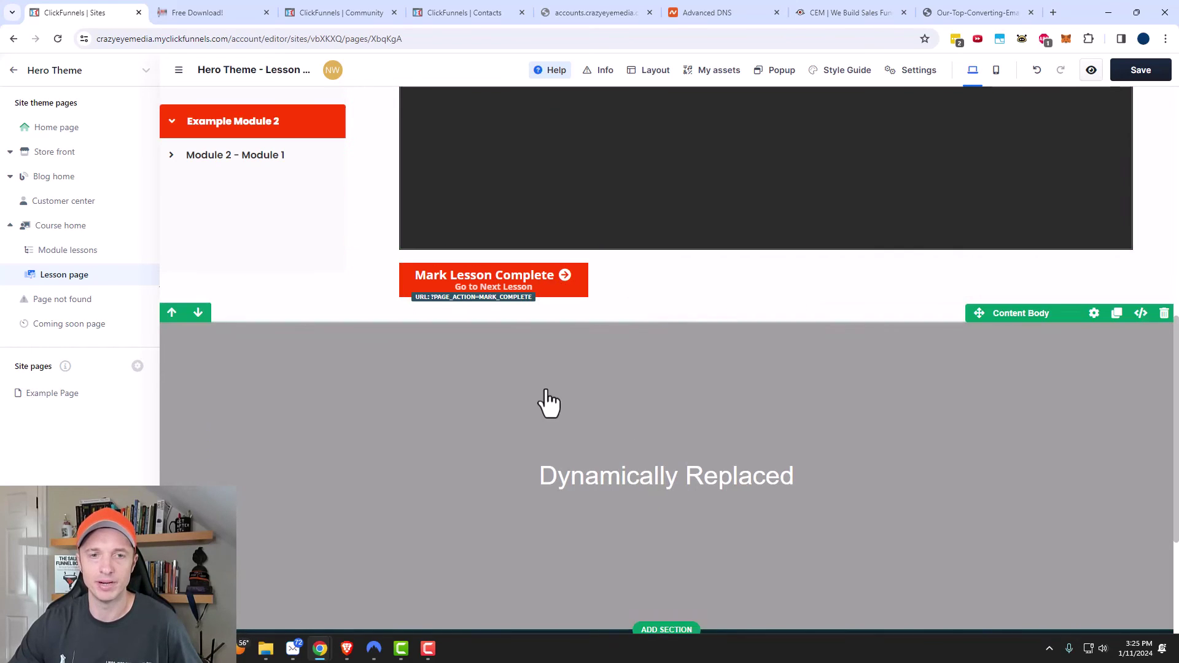
scroll(777, 518, down, 1)
scroll(779, 485, up, 4)
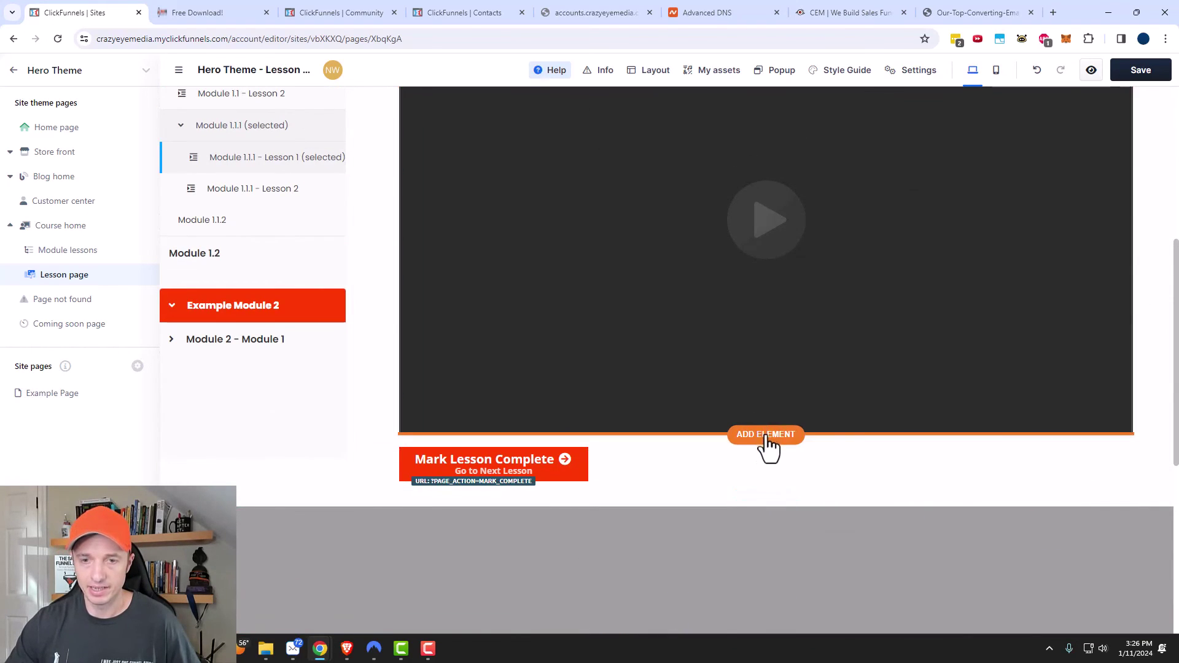
click(773, 451)
click(943, 103)
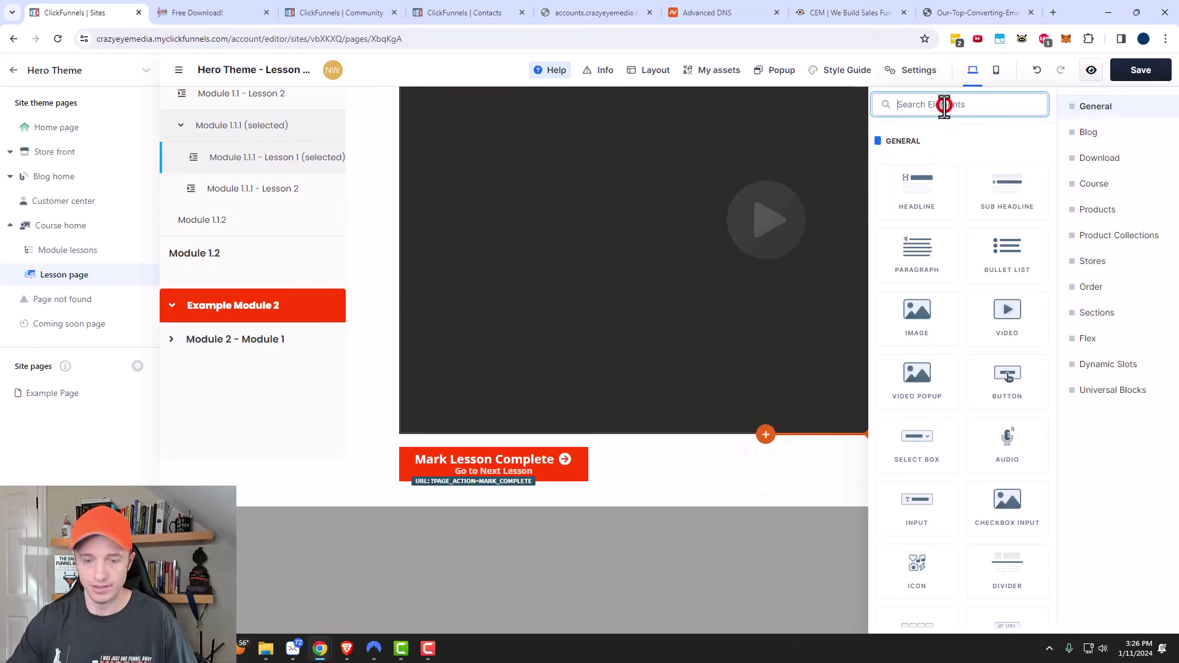
text(content)
click(916, 187)
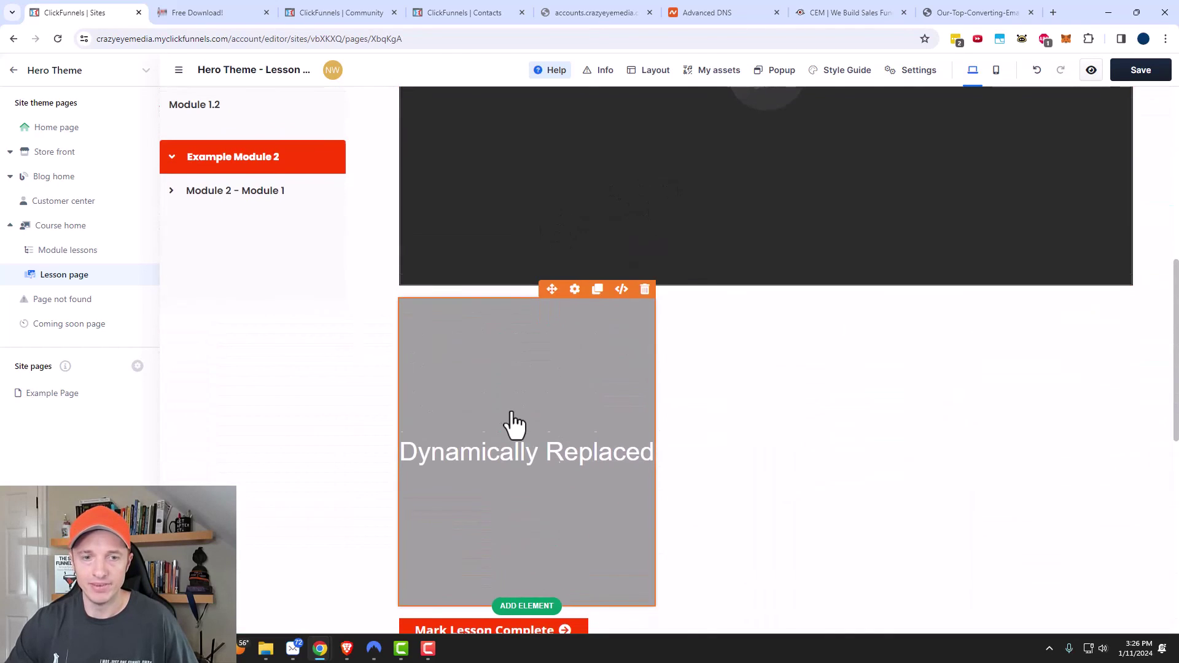
scroll(528, 492, down, 2)
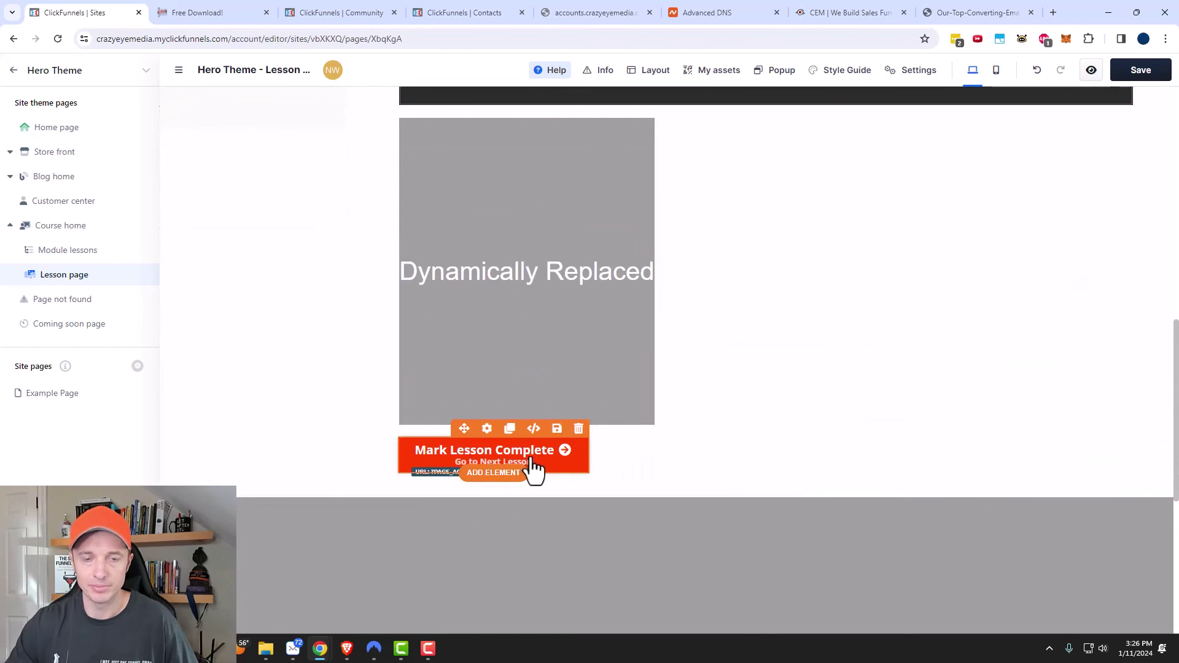
- Delete the Content Body section below the Mark Lesson Complete button and save the Lesson page template
scroll(703, 489, down, 1)
scroll(703, 488, down, 1)
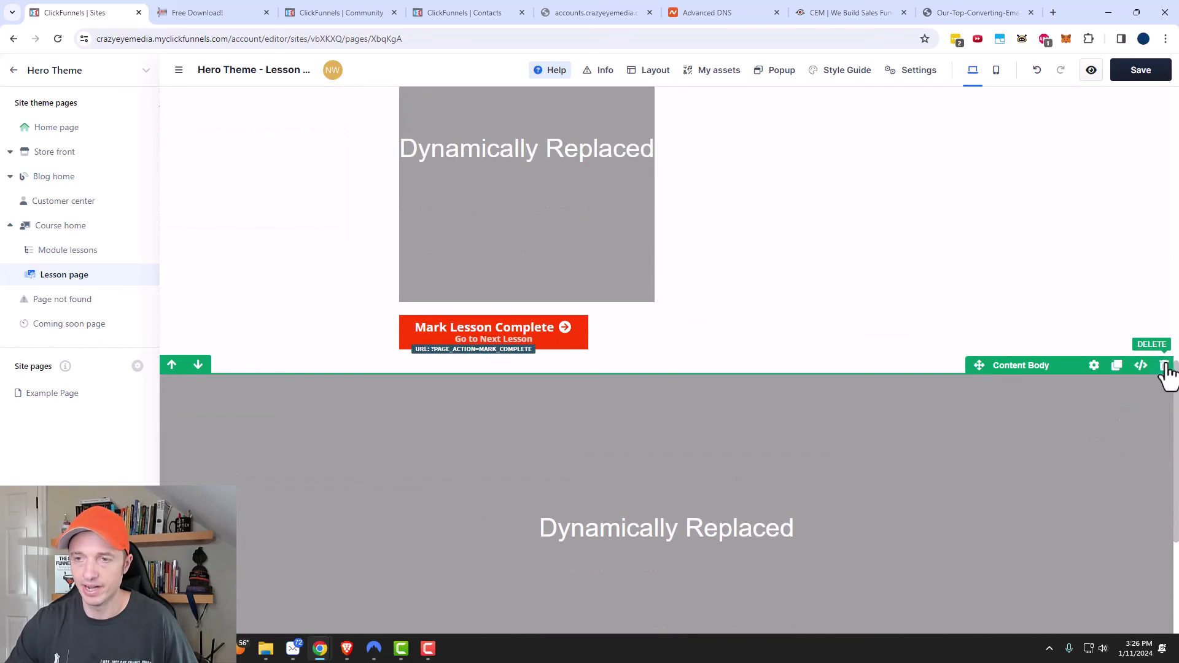
click(1167, 365)
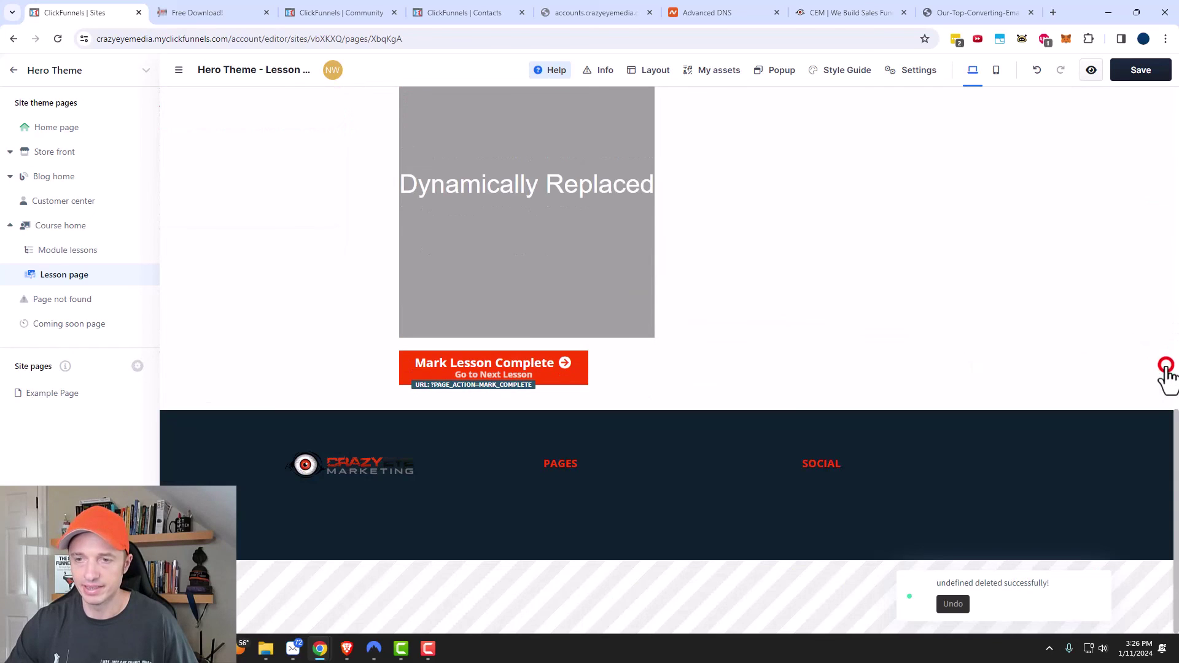
click(1150, 70)
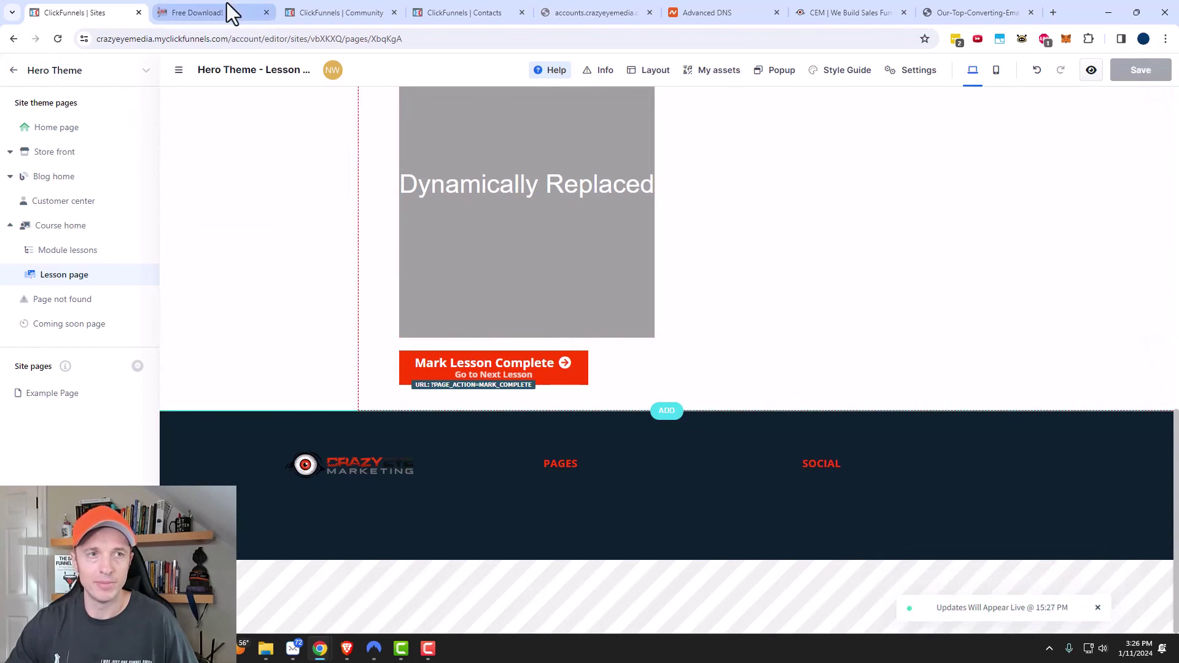
- Reload the student view of the welcome lesson and check its sidebar headings, breadcrumbs, lesson content and completion button
click(228, 12)
scroll(10, 60, up, 4)
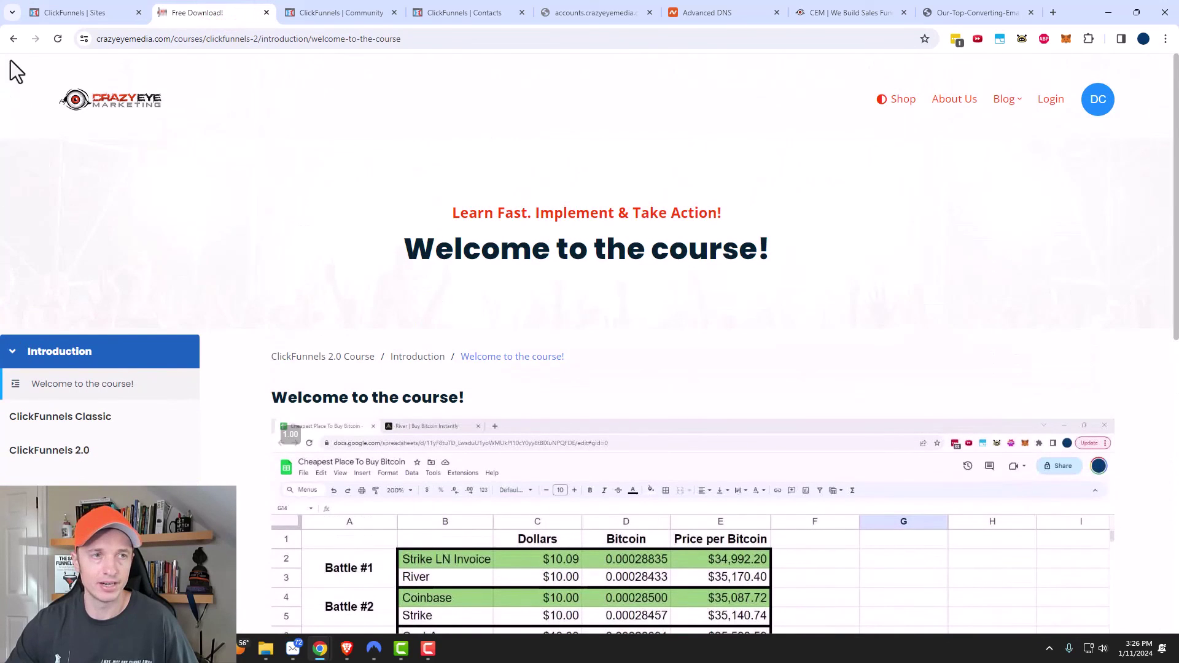
click(58, 39)
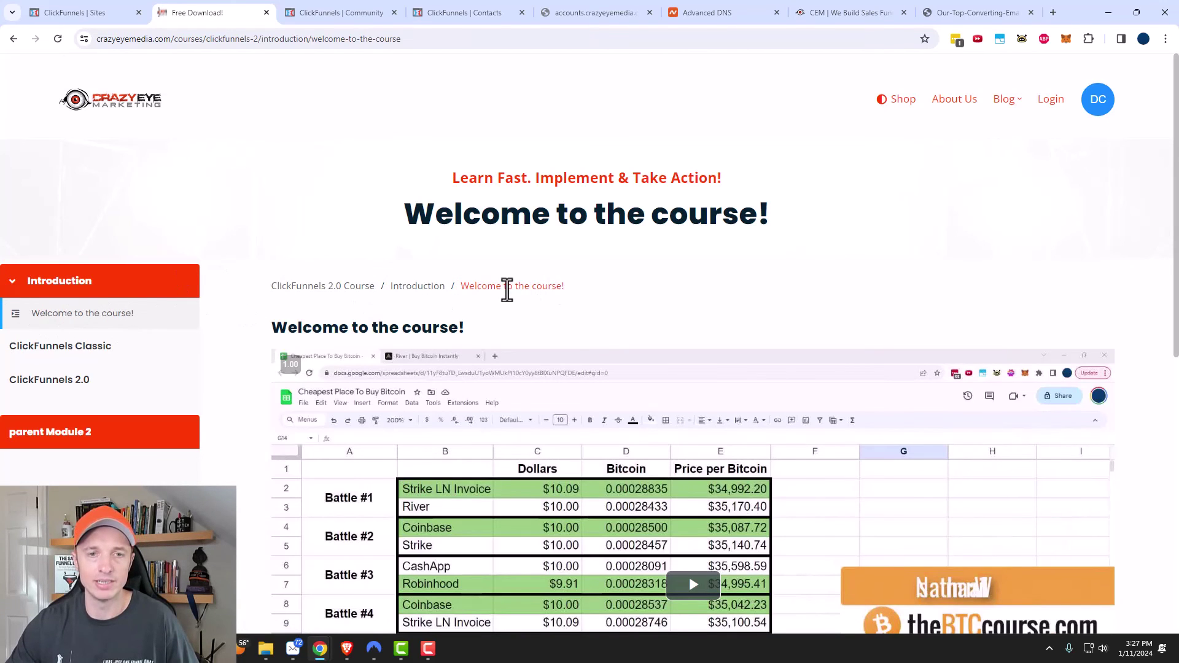
scroll(507, 291, down, 2)
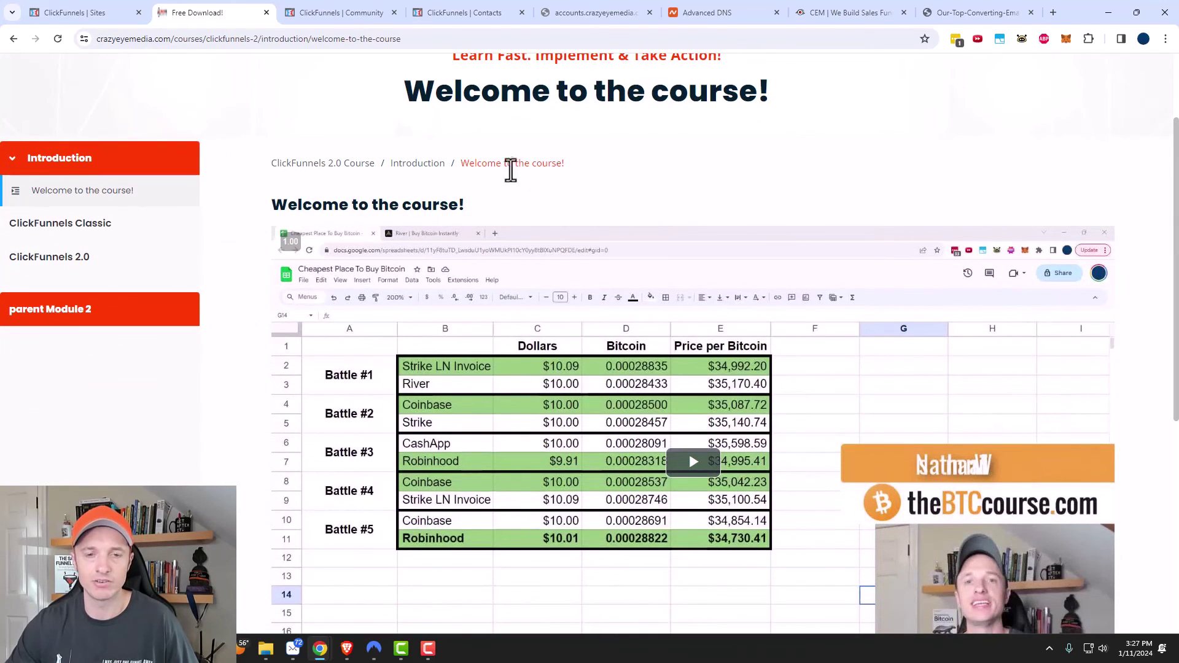
scroll(511, 171, down, 6)
drag(377, 424, 316, 356)
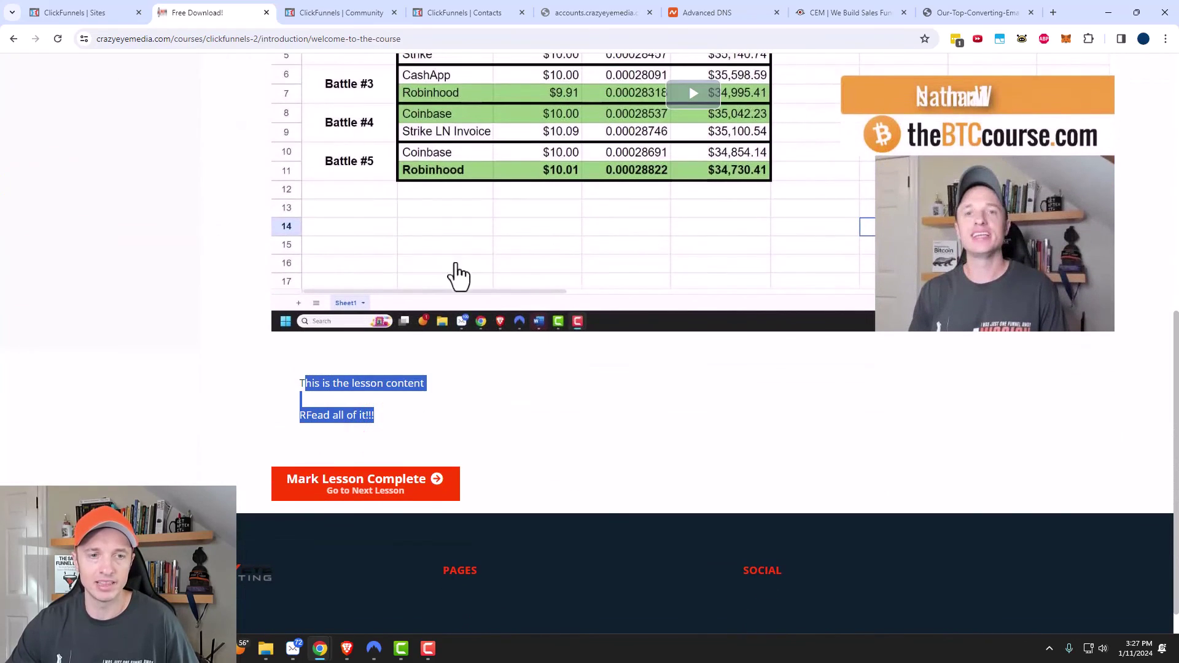
click(410, 505)
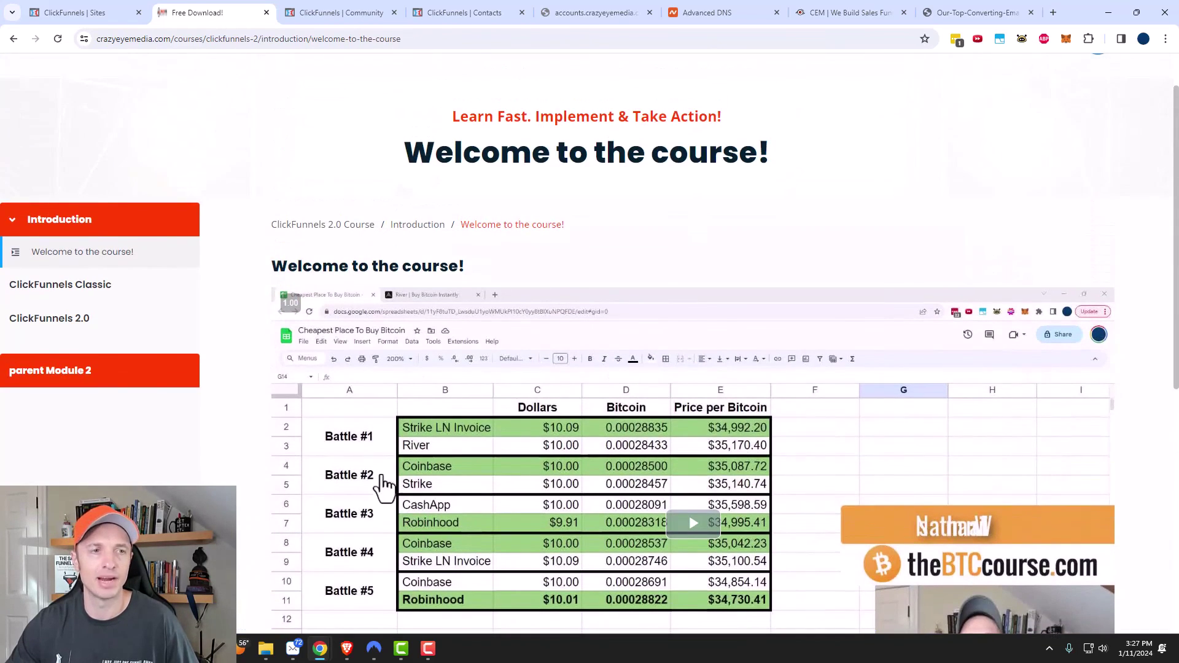
- Reduce the width of the Lesson page's main flex container to about 96% and save the template
click(96, 9)
scroll(776, 329, up, 7)
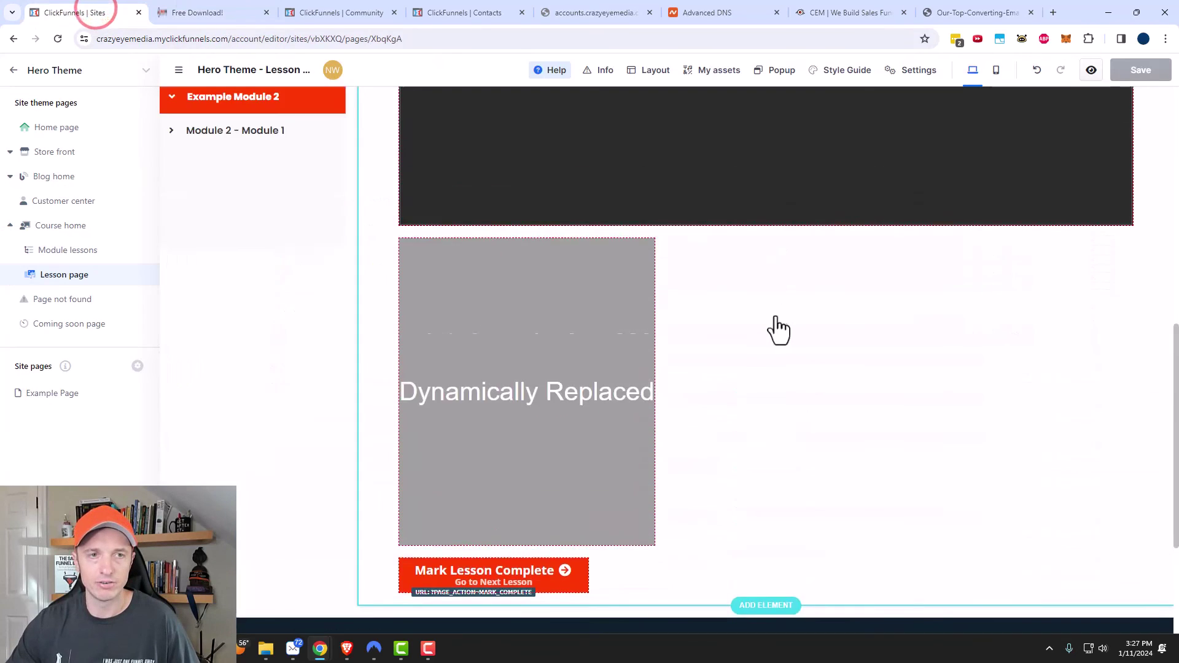
scroll(765, 356, up, 4)
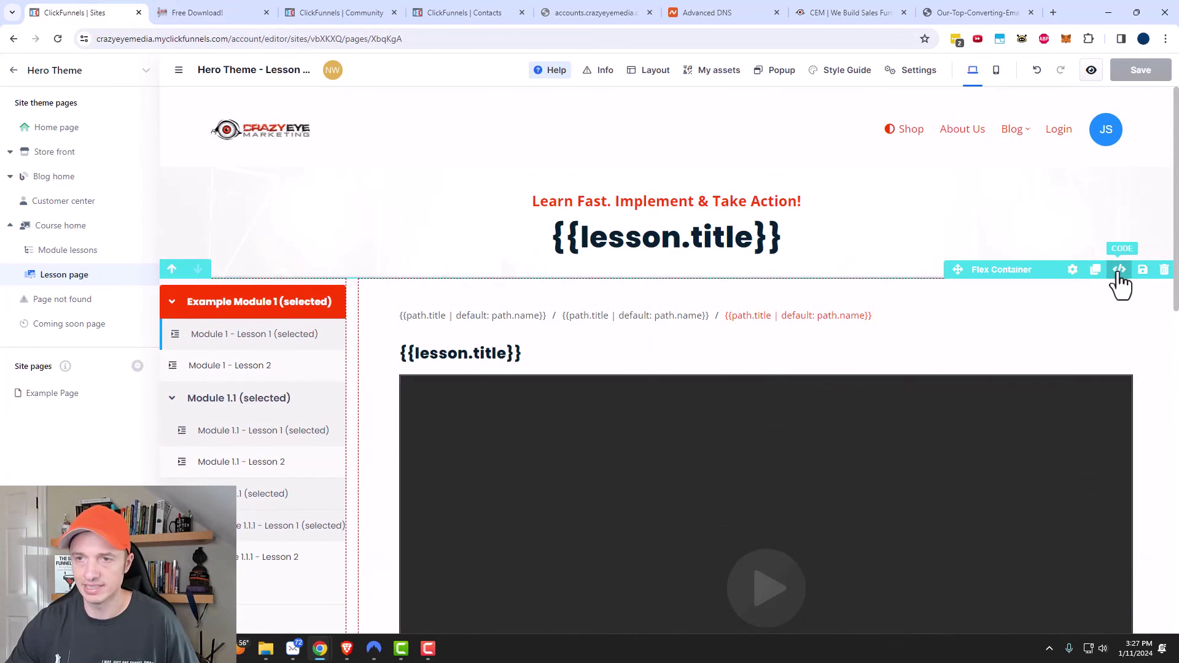
click(1073, 271)
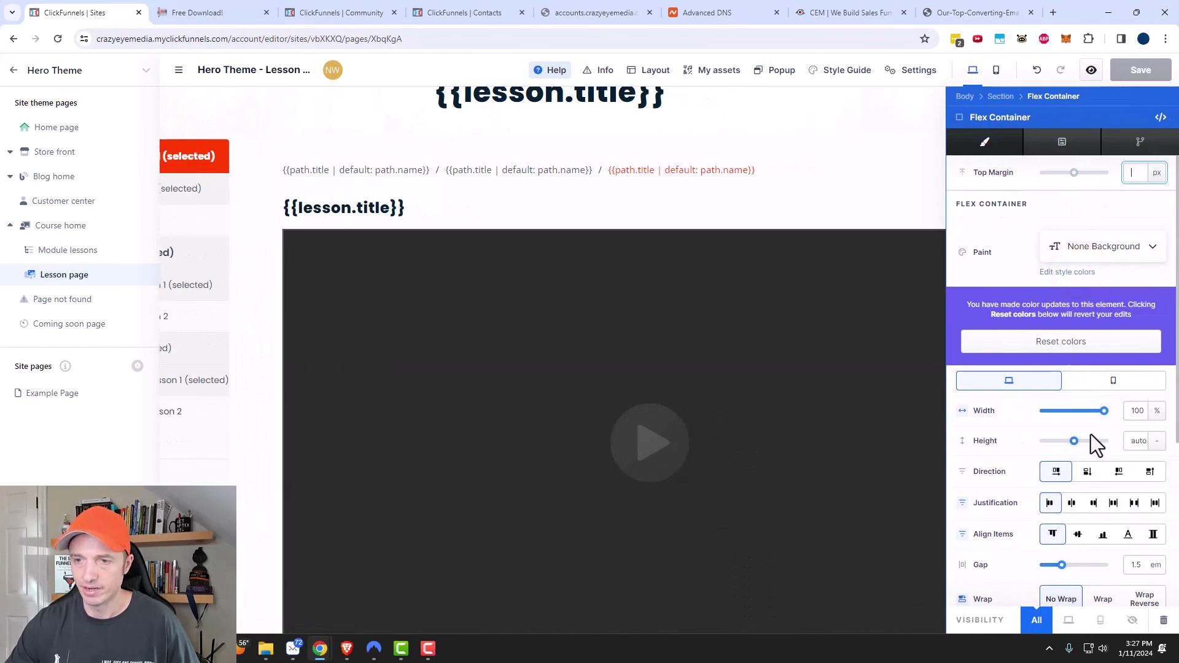
drag(1106, 424, 1103, 421)
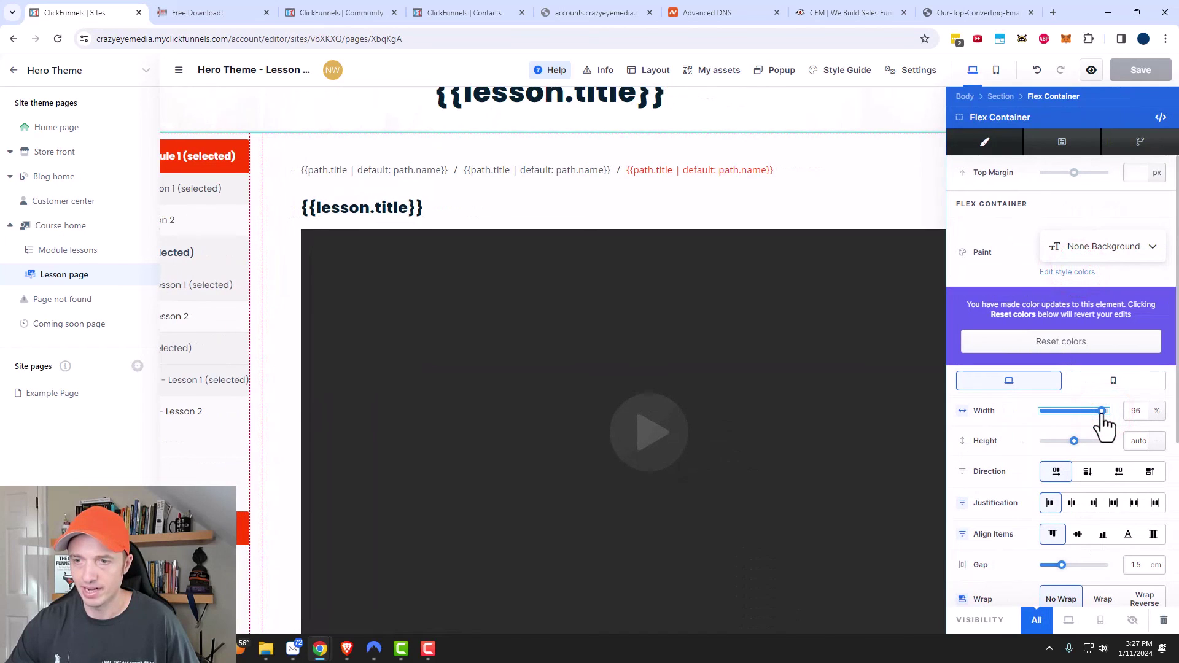
click(856, 152)
click(1130, 71)
- Review the side spacing of the sidebar and lesson content in the student view of the welcome lesson
click(208, 12)
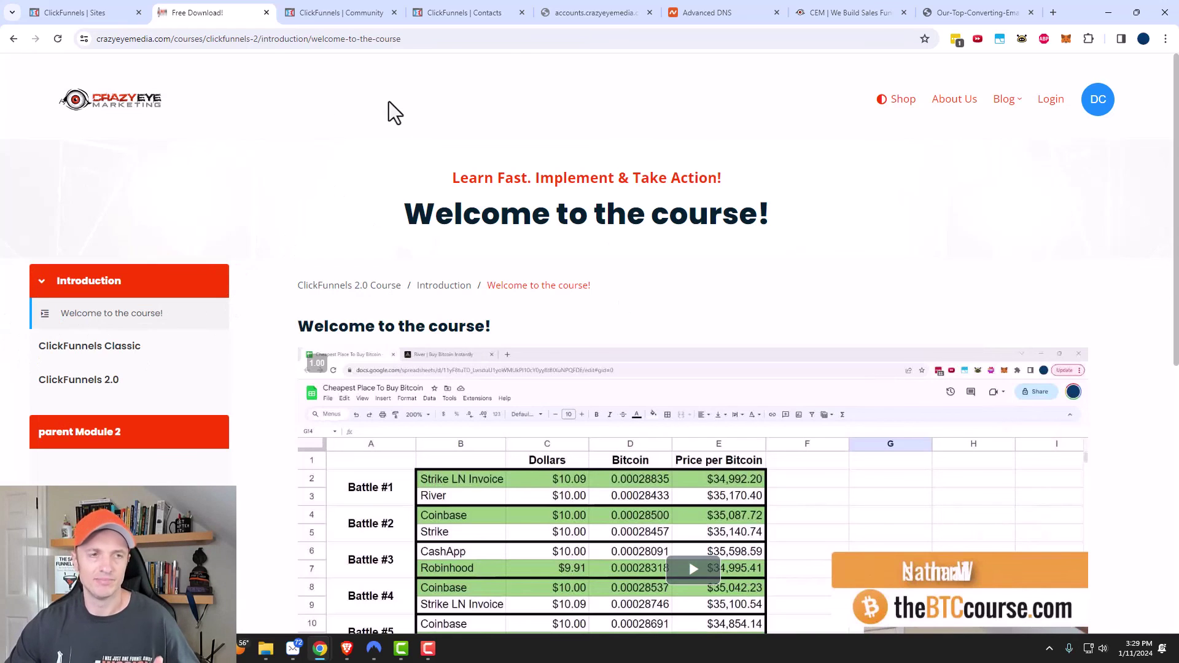
scroll(178, 482, down, 7)
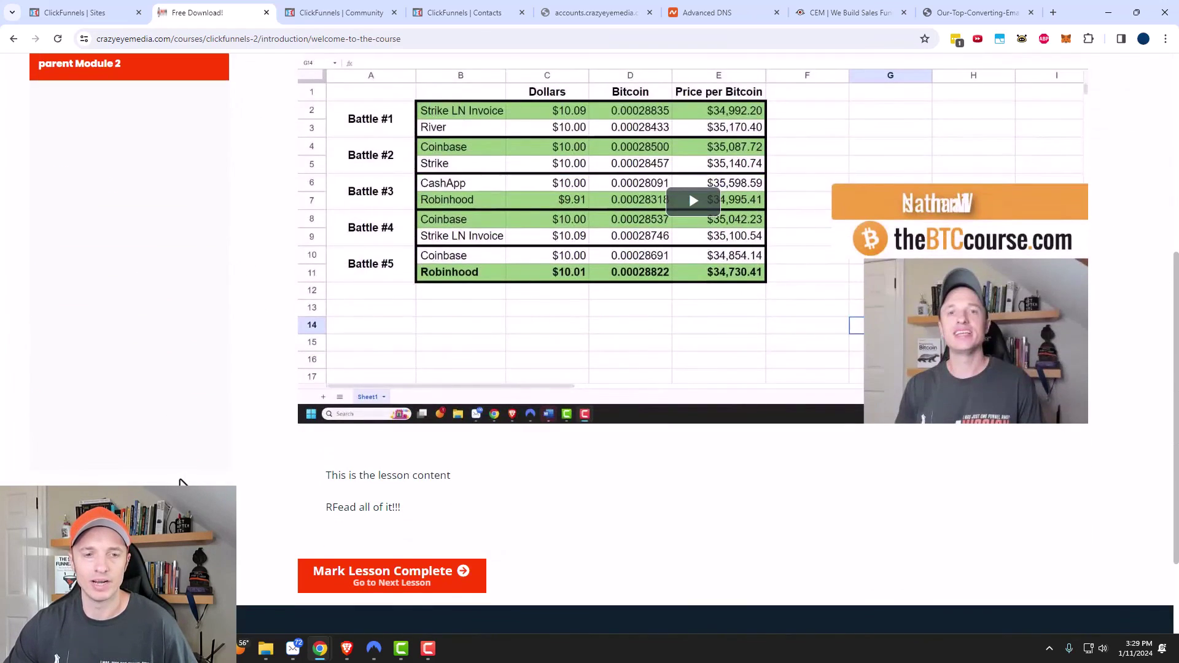
scroll(184, 485, up, 7)
- Return to the Lesson page template and leave the Hero Theme editor
click(69, 11)
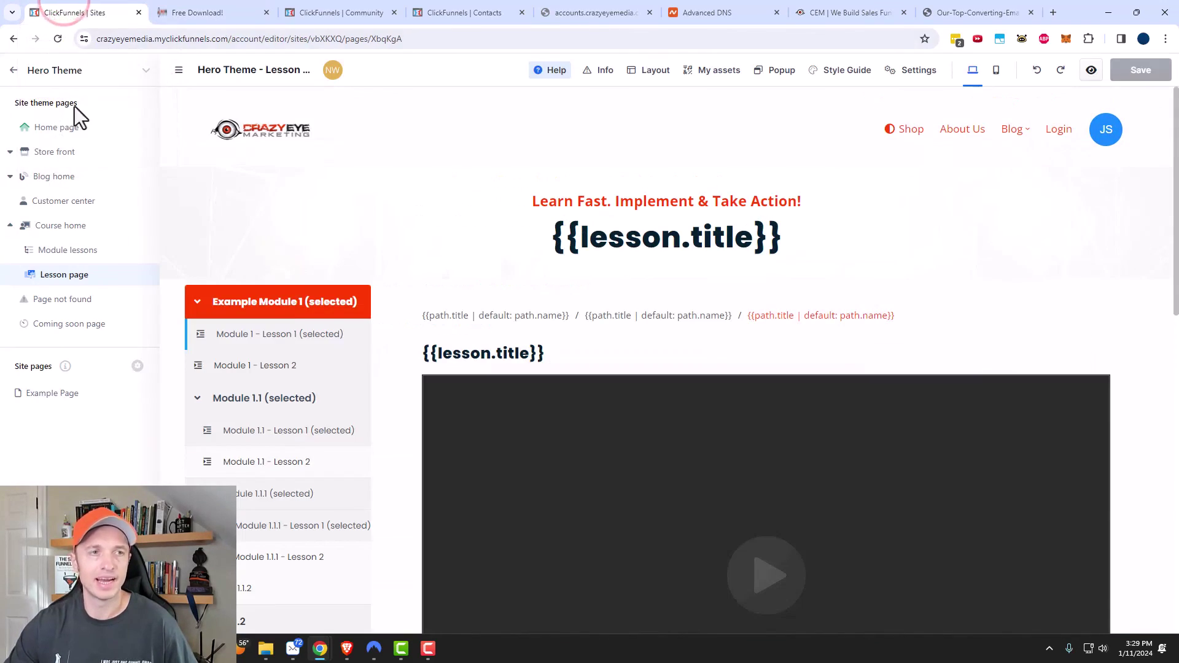
click(13, 71)
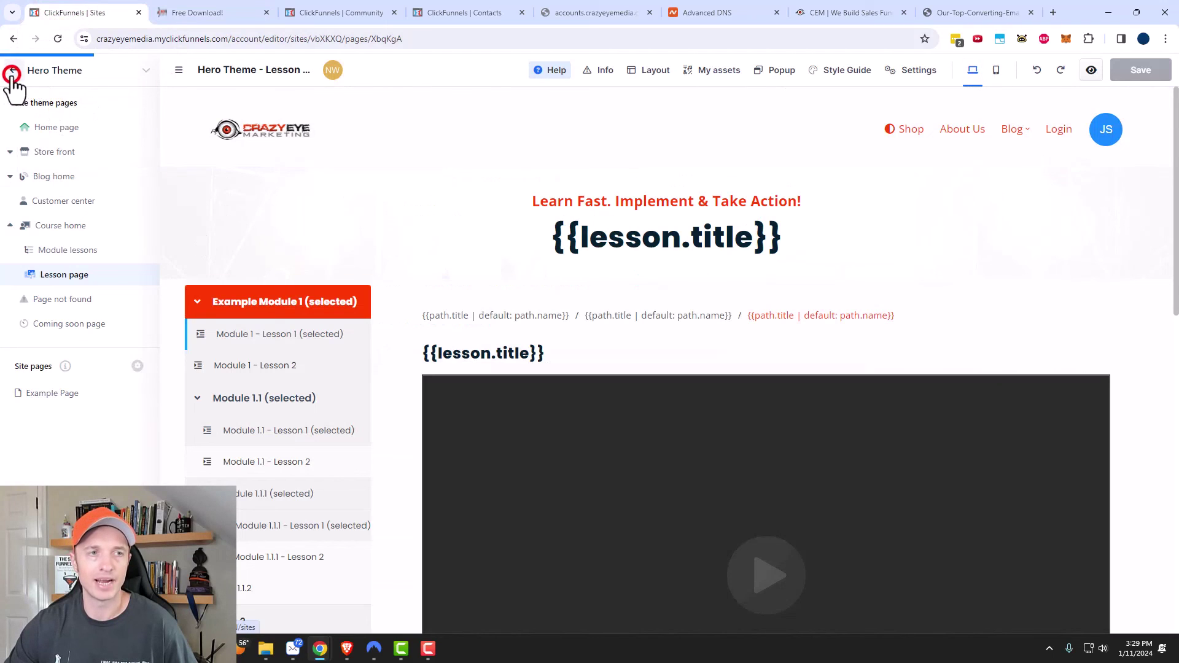